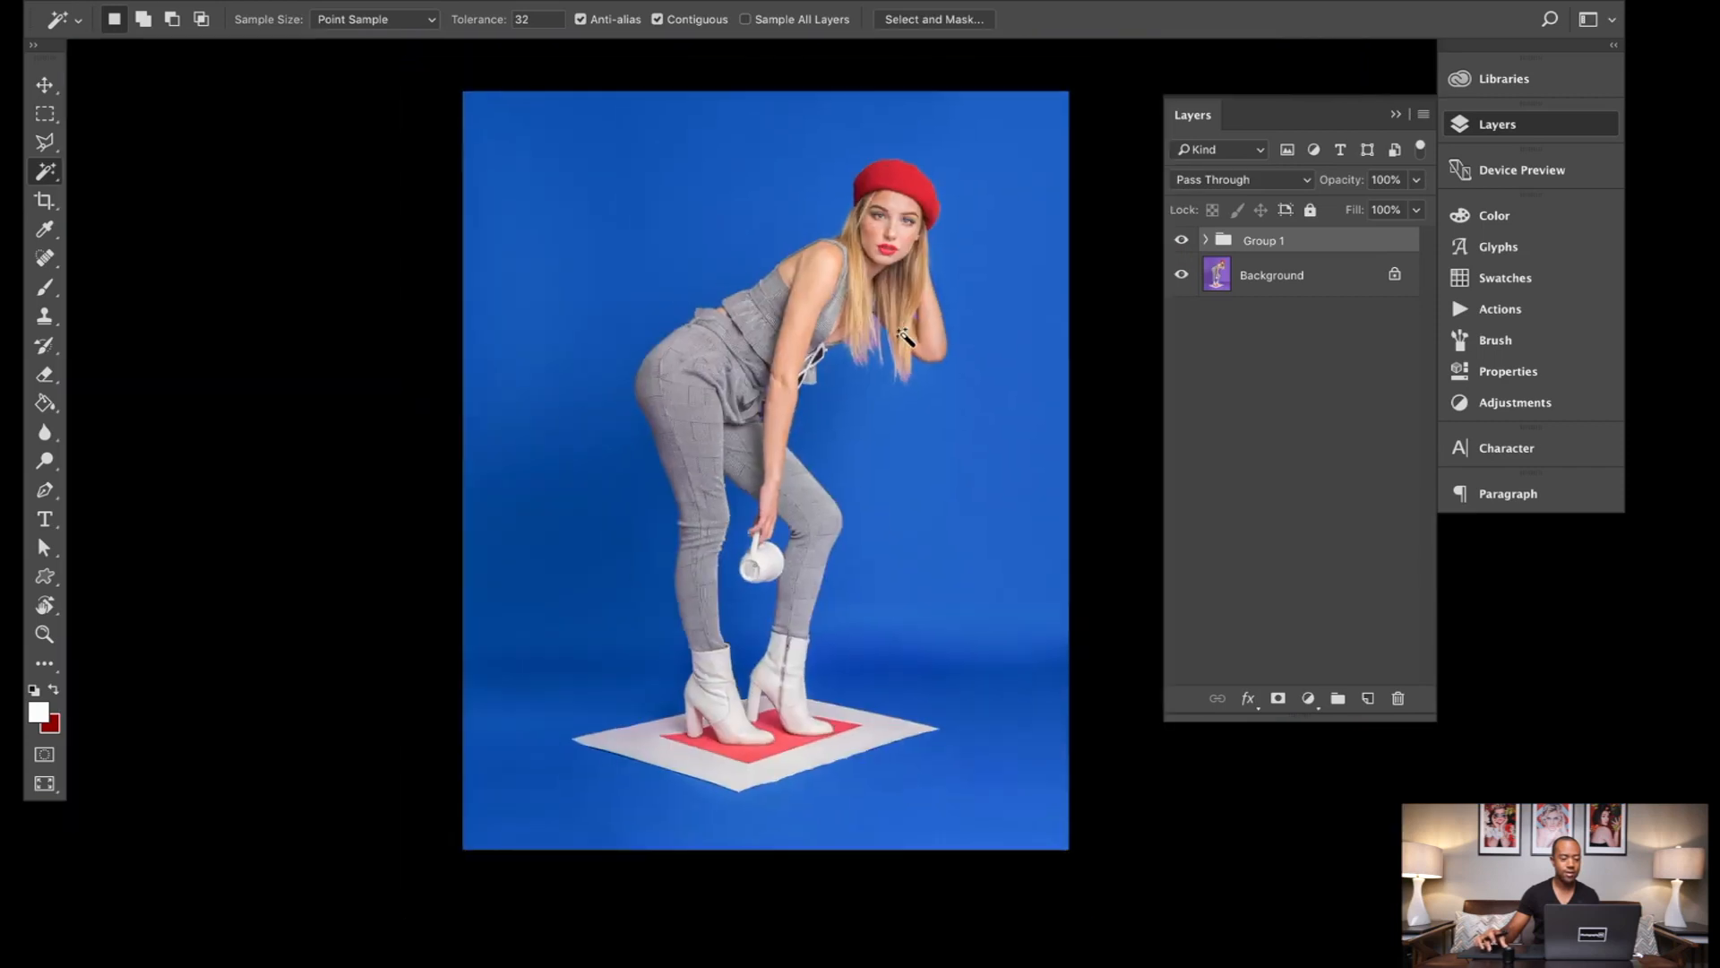
Step: Compare the photo with and without Group 1 and leave the group hidden so the original purple backdrop shows
{"action": "scroll", "coordinate": [904, 335], "scroll_direction": "up", "scroll_amount": 3}
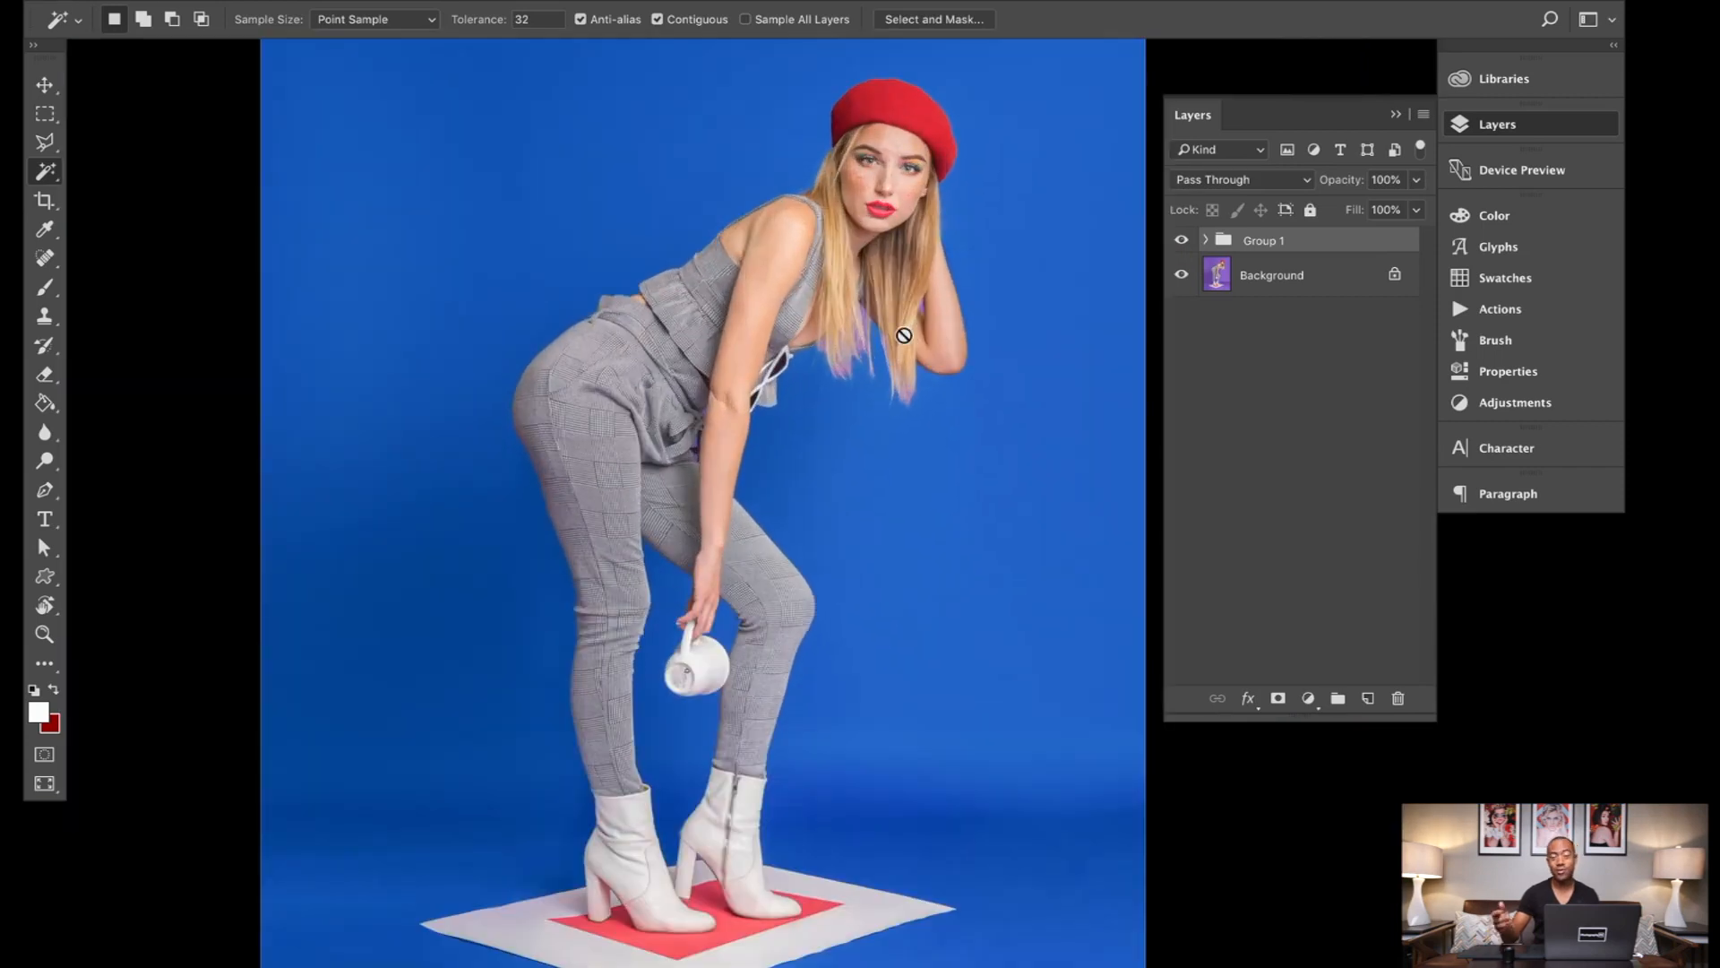
{"action": "double_click", "coordinate": [1180, 241]}
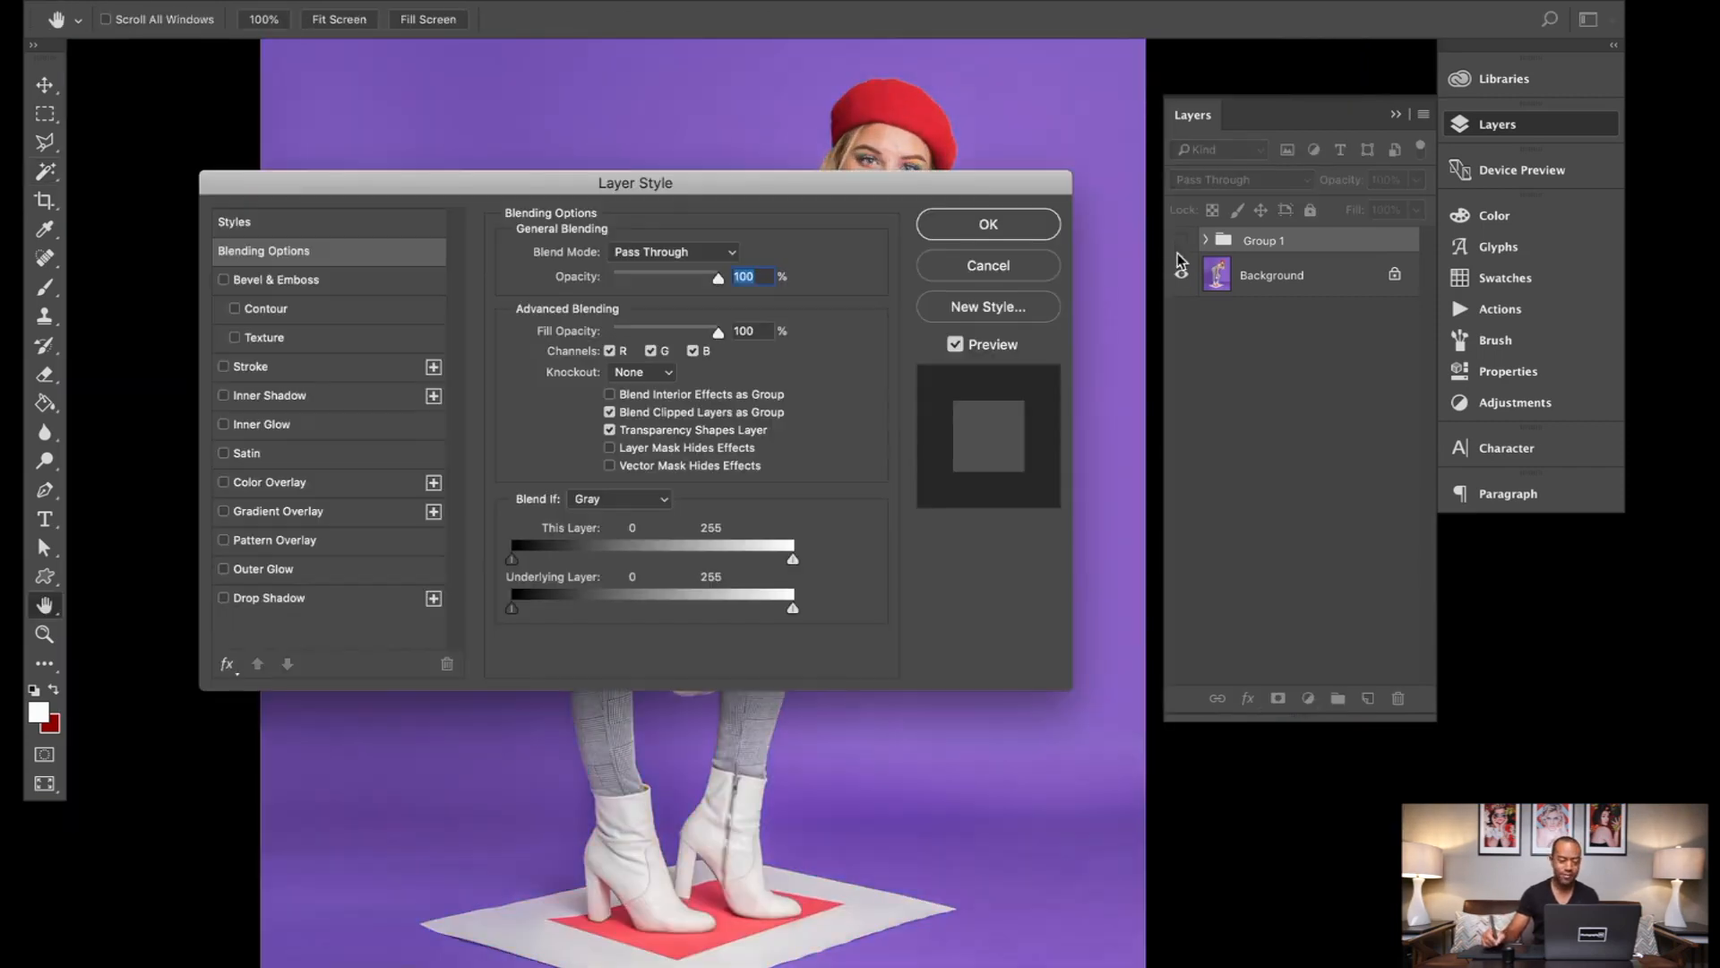
{"action": "left_click", "coordinate": [1053, 267]}
{"action": "left_click", "coordinate": [1182, 243]}
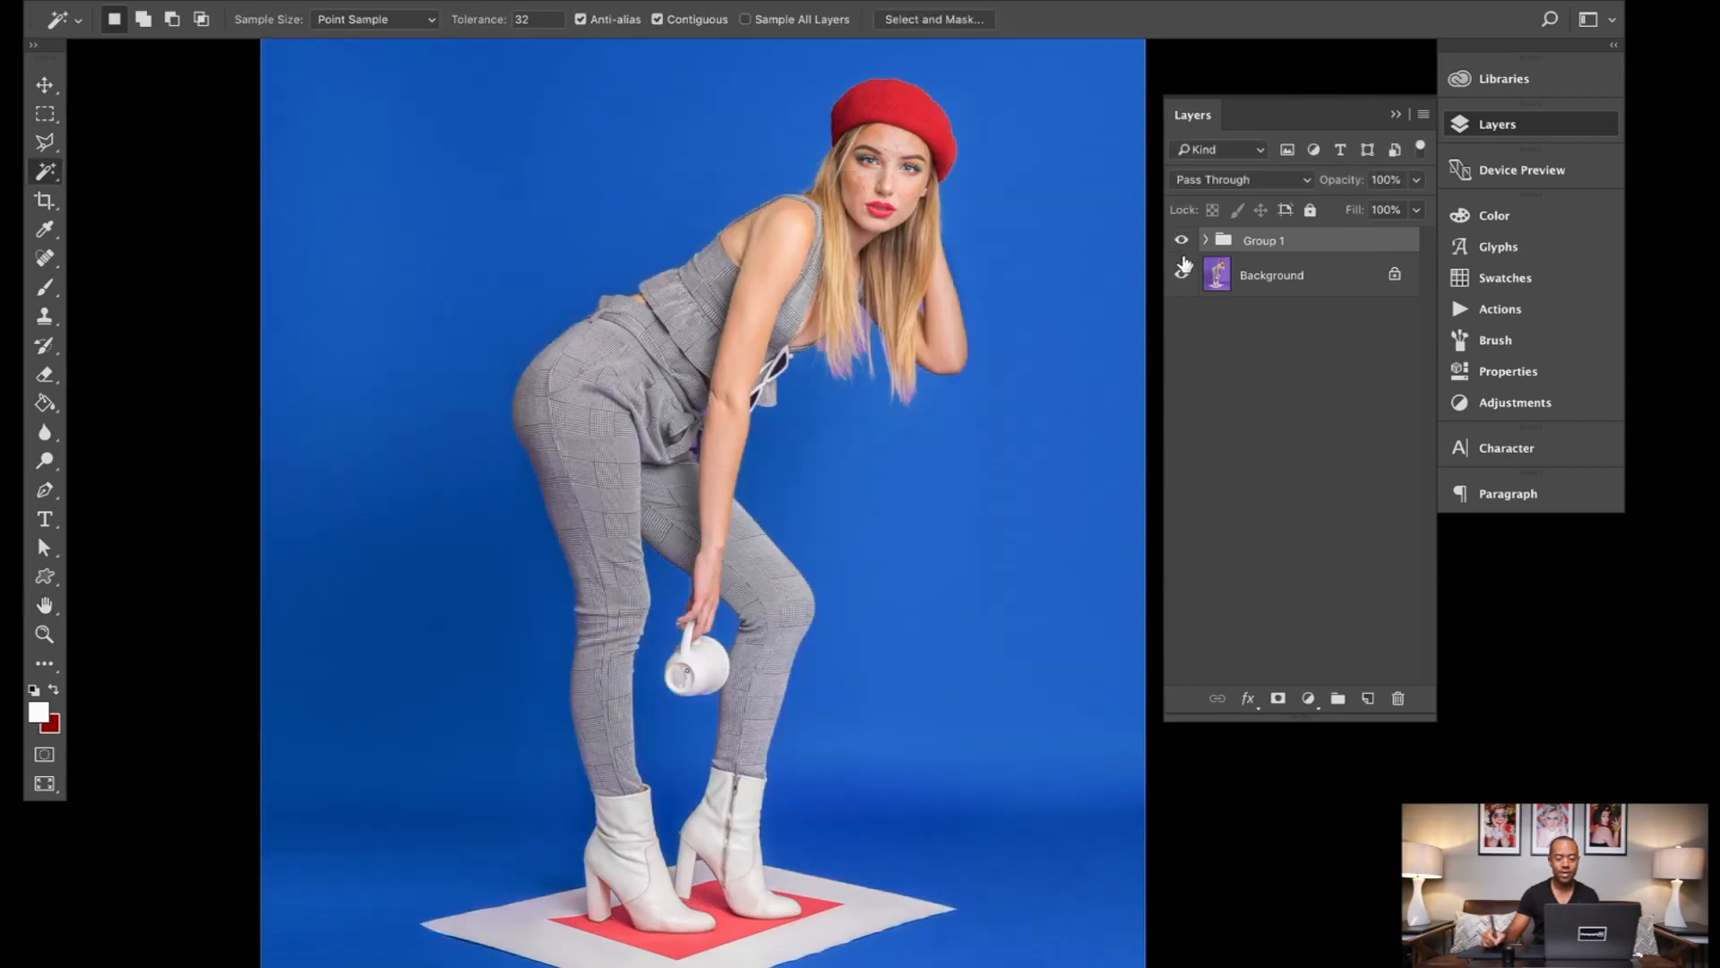
{"action": "left_click", "coordinate": [1181, 240]}
{"action": "left_click", "coordinate": [1182, 275]}
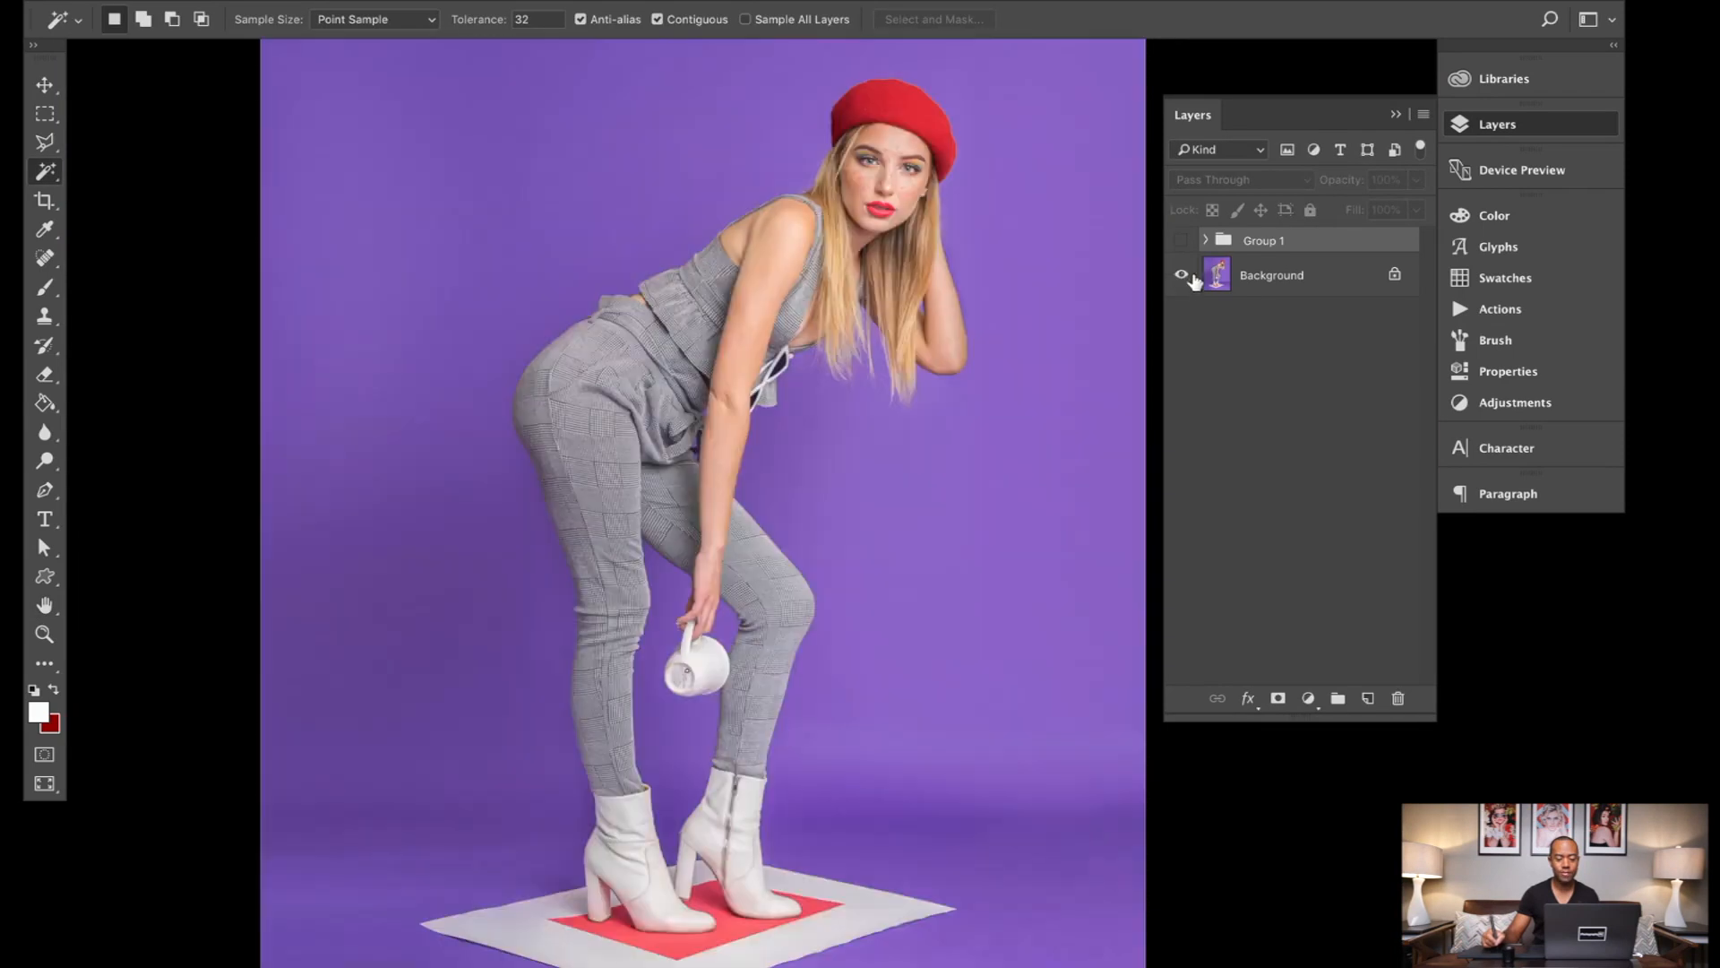
Step: Duplicate the Background layer and return the workspace to the full-screen view
{"action": "left_click", "coordinate": [1246, 274]}
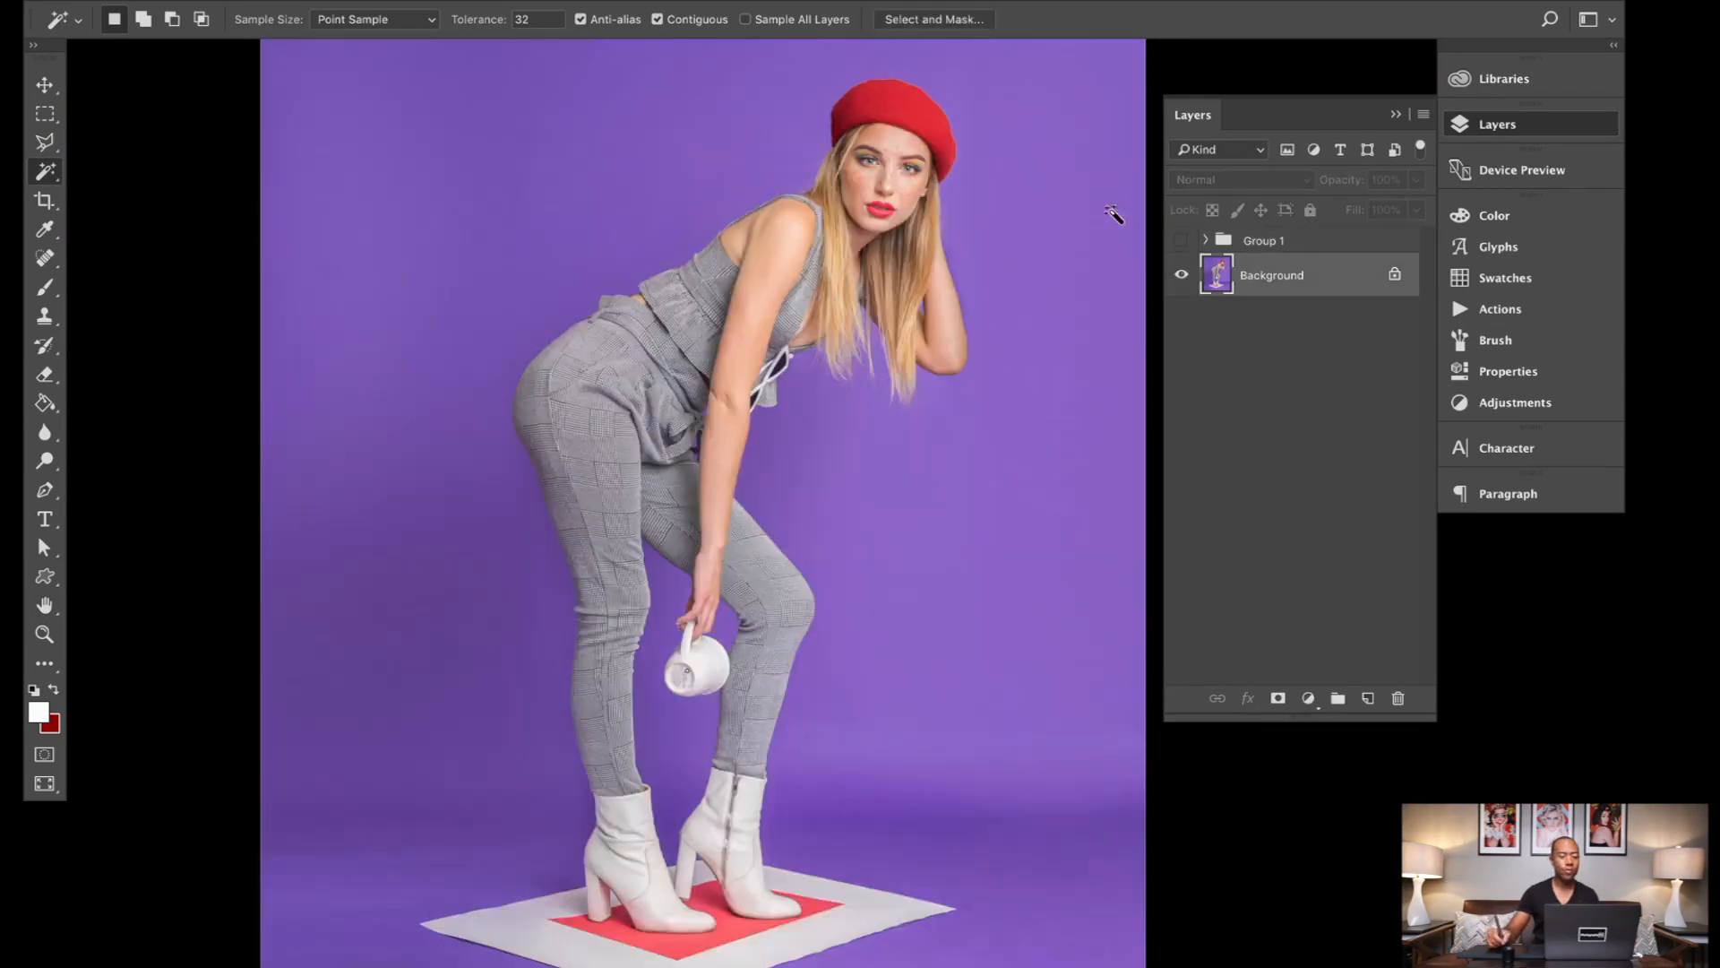
{"action": "right_click", "coordinate": [1316, 282]}
{"action": "left_click", "coordinate": [1356, 317]}
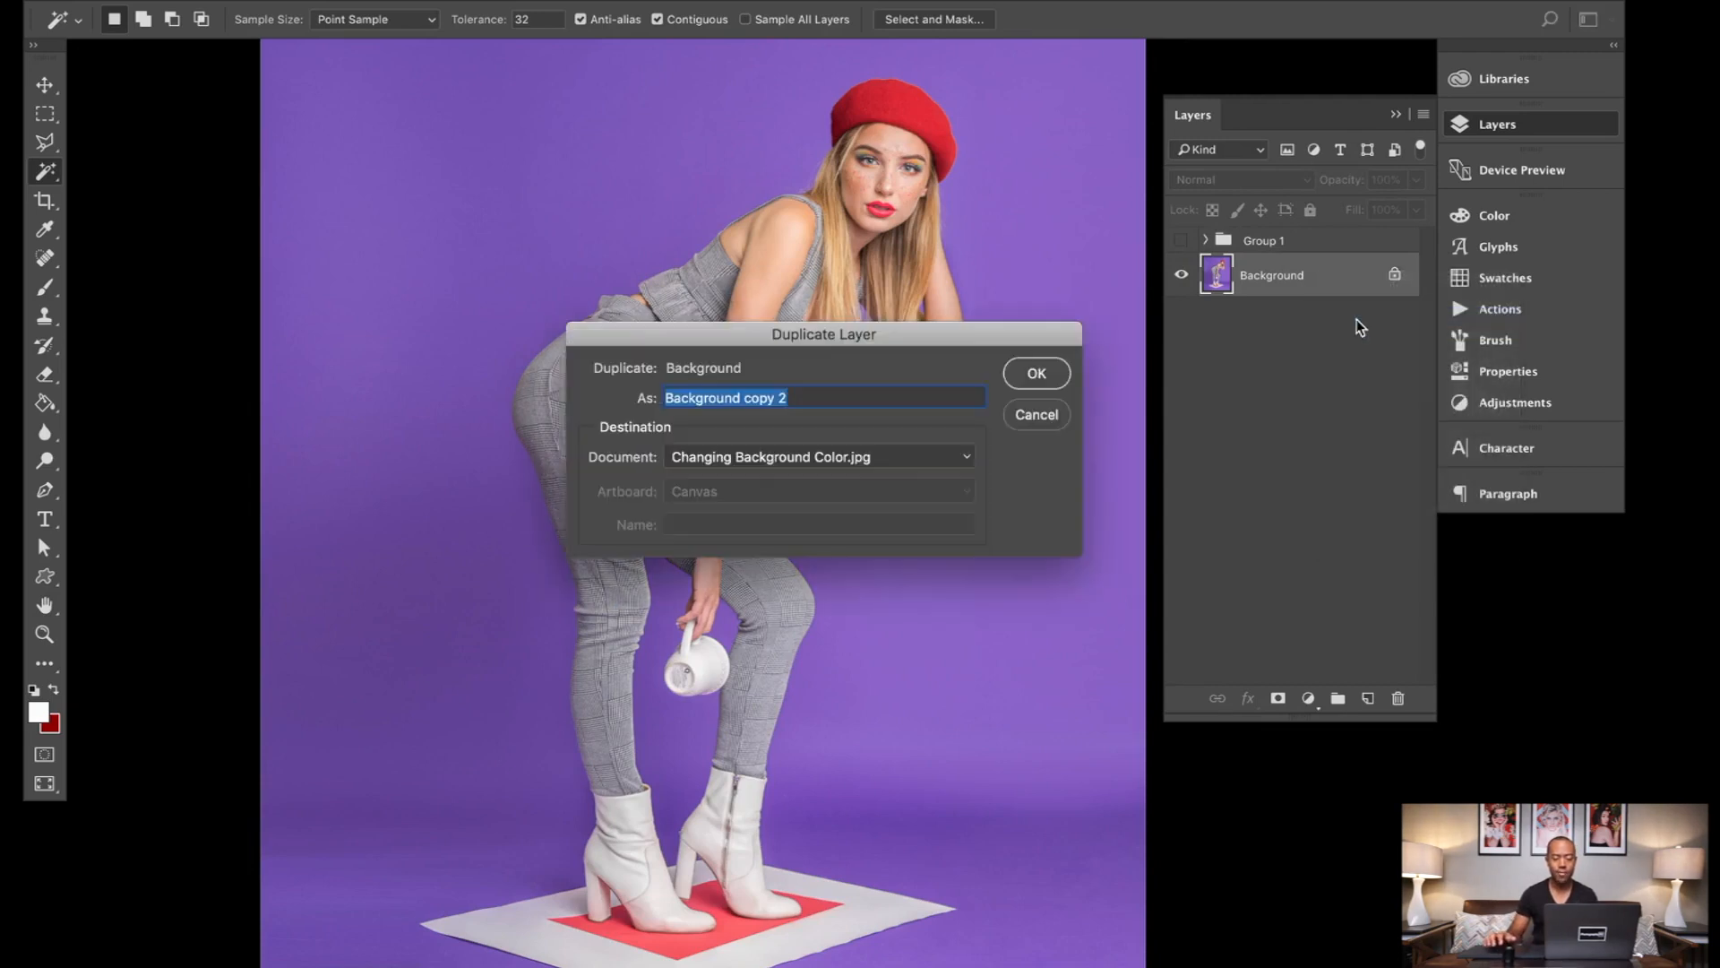
{"action": "left_click", "coordinate": [1033, 376]}
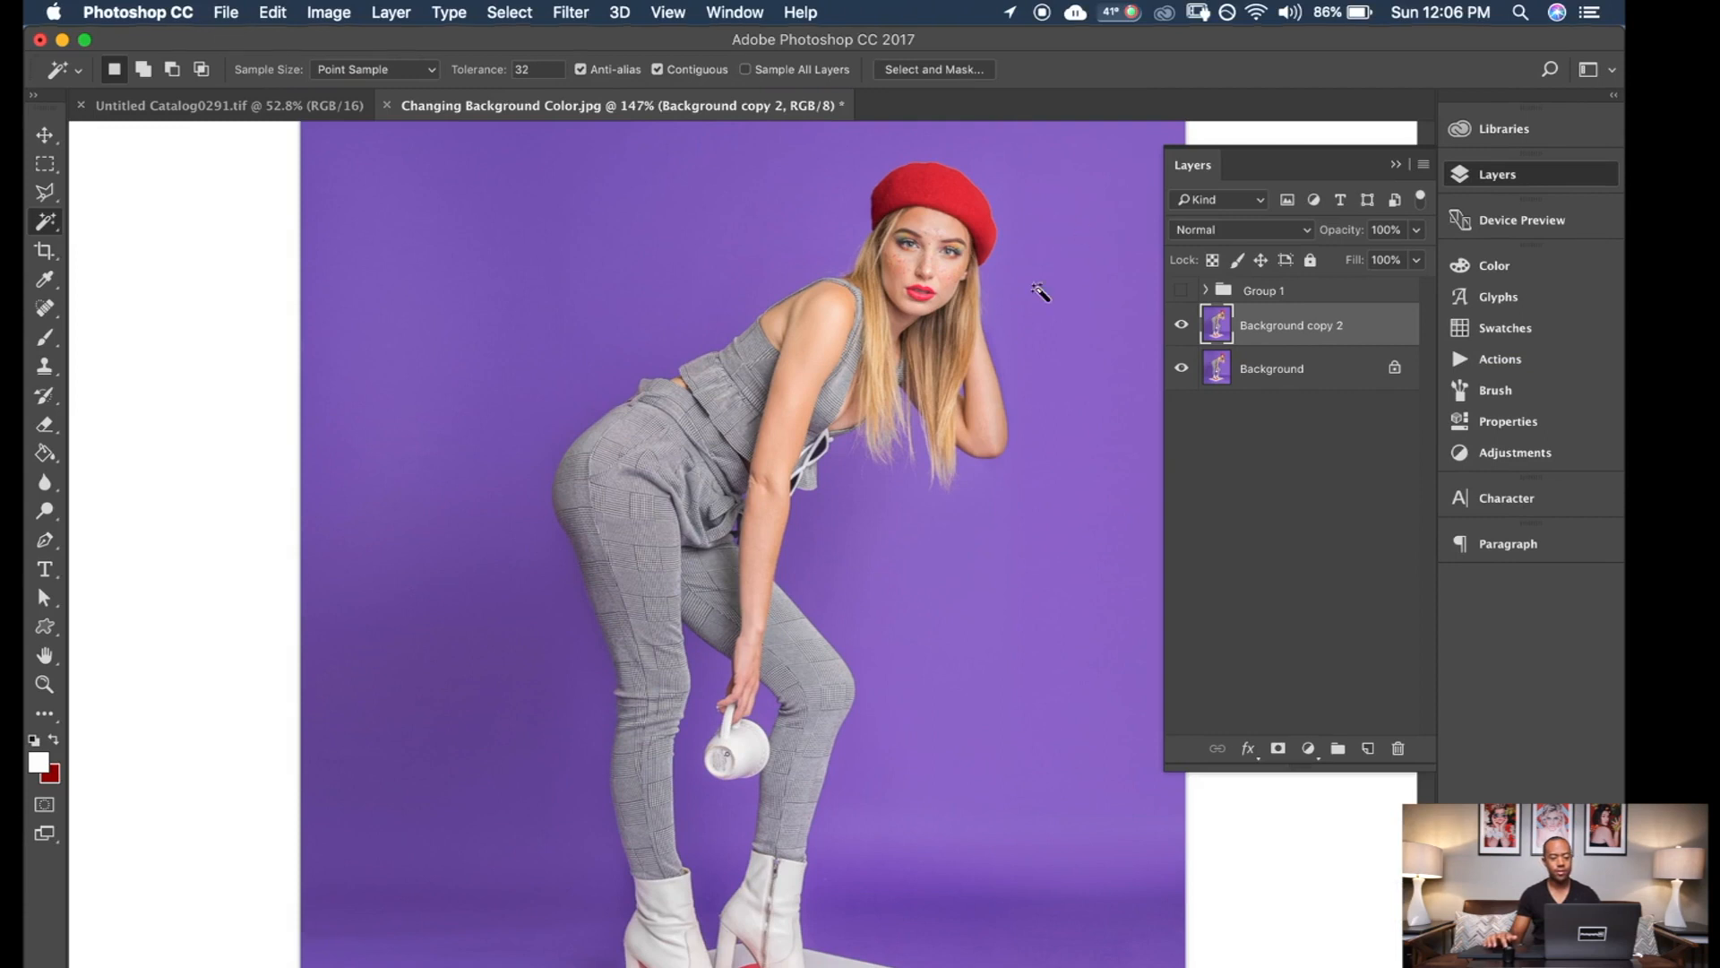
{"action": "key", "text": "f"}
{"action": "key", "text": "Tab"}
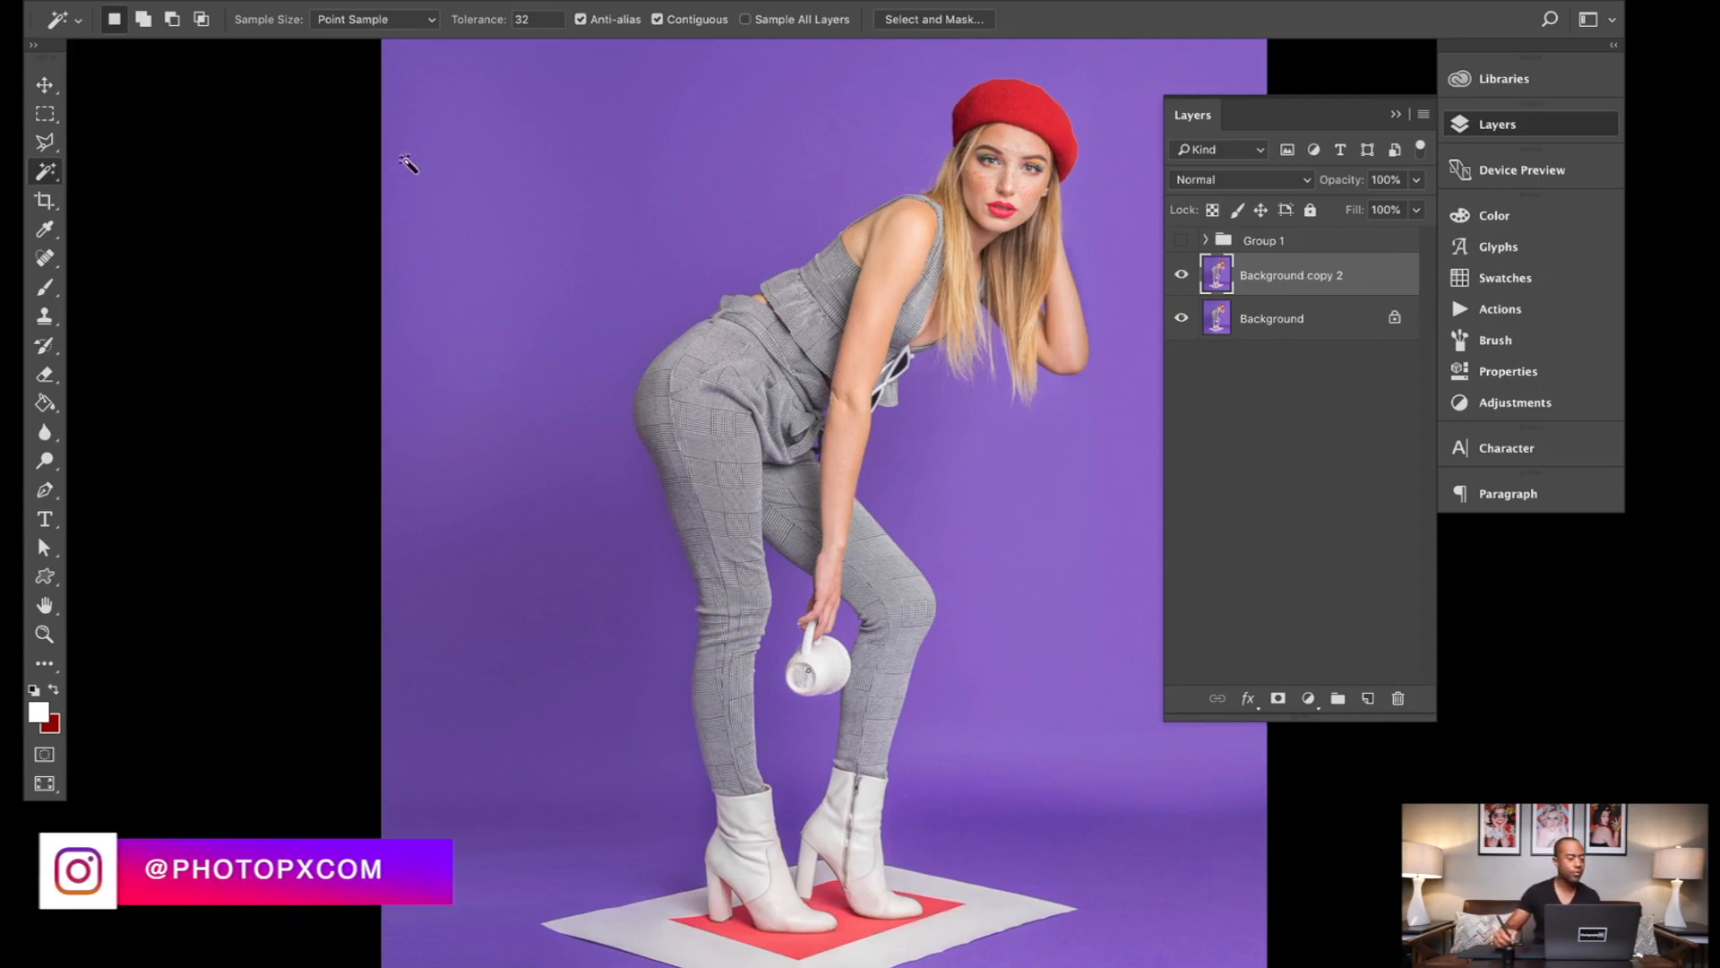
Step: Select the whole purple backdrop around the model with the Magic Wand tool, adding the missed patches to the selection
{"action": "left_click", "coordinate": [46, 172]}
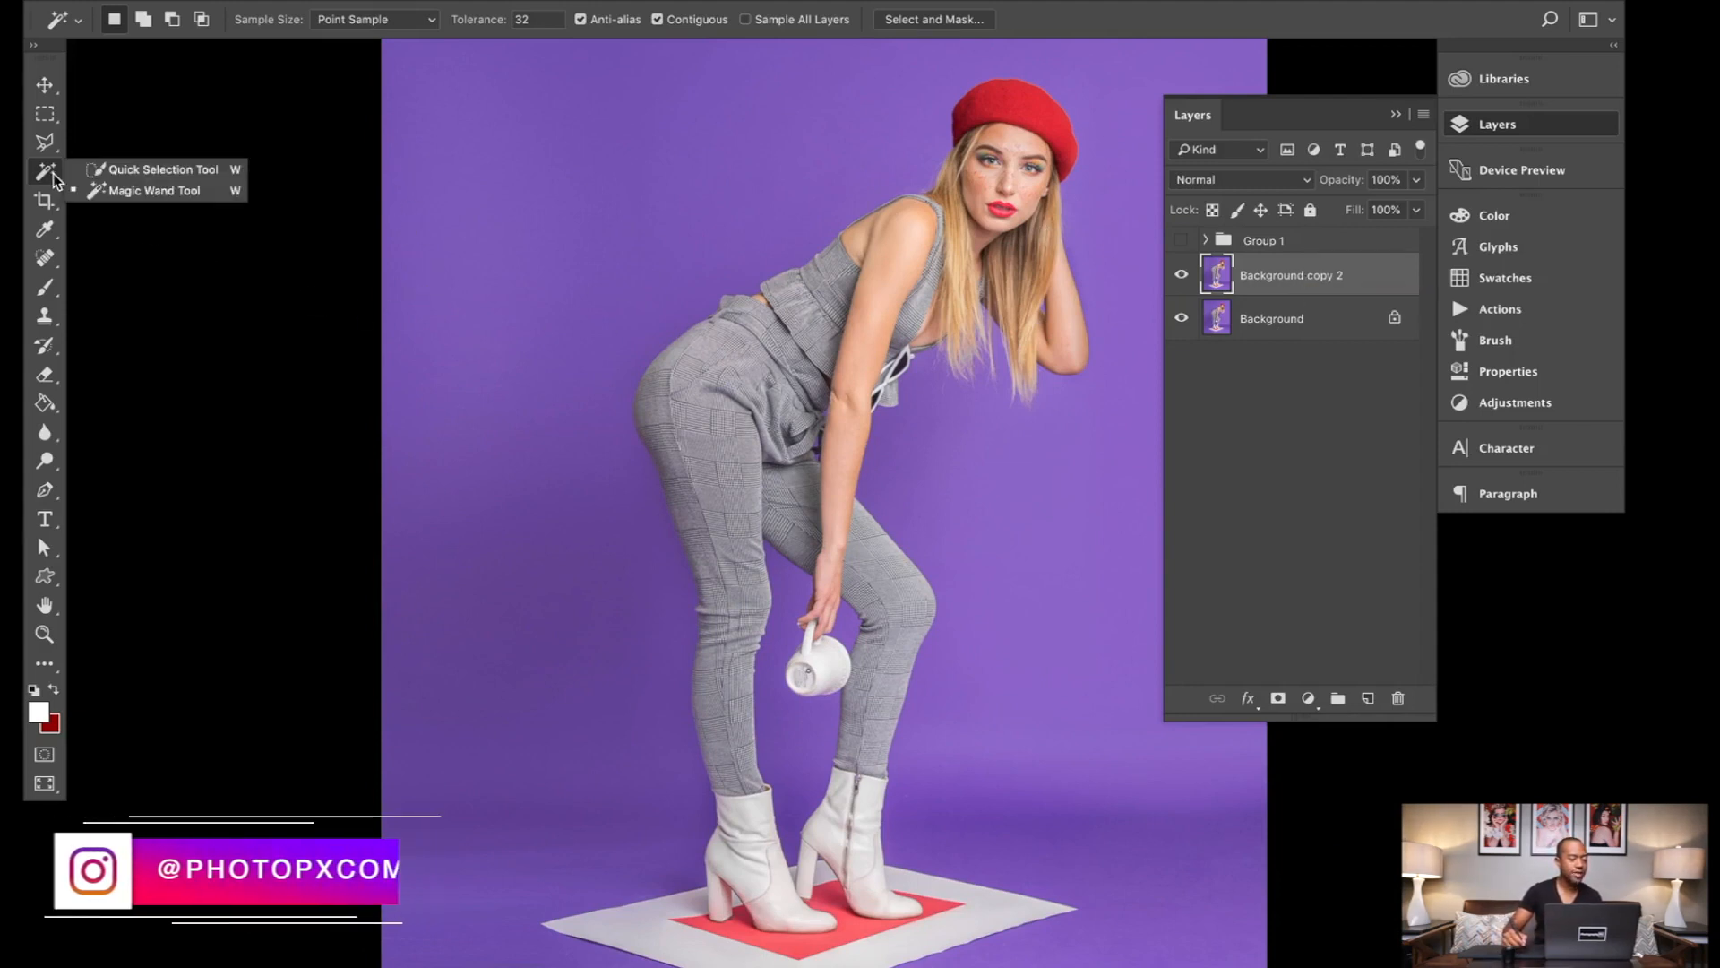
{"action": "left_click", "coordinate": [93, 192]}
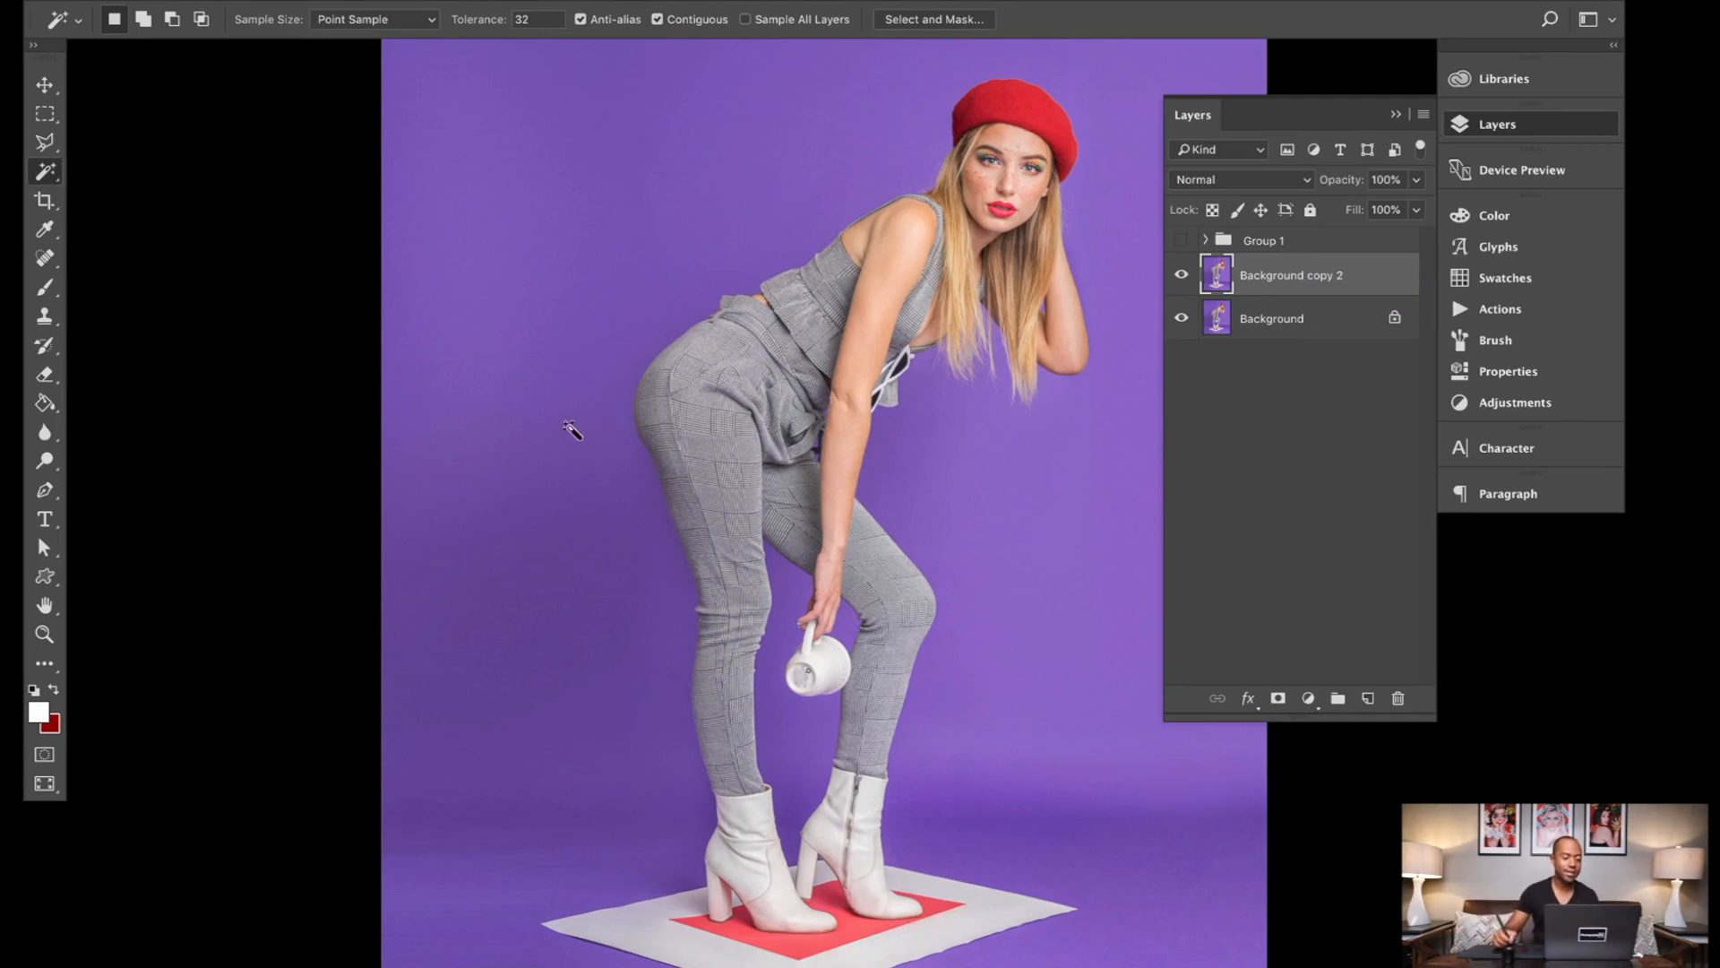
{"action": "right_click", "coordinate": [56, 176]}
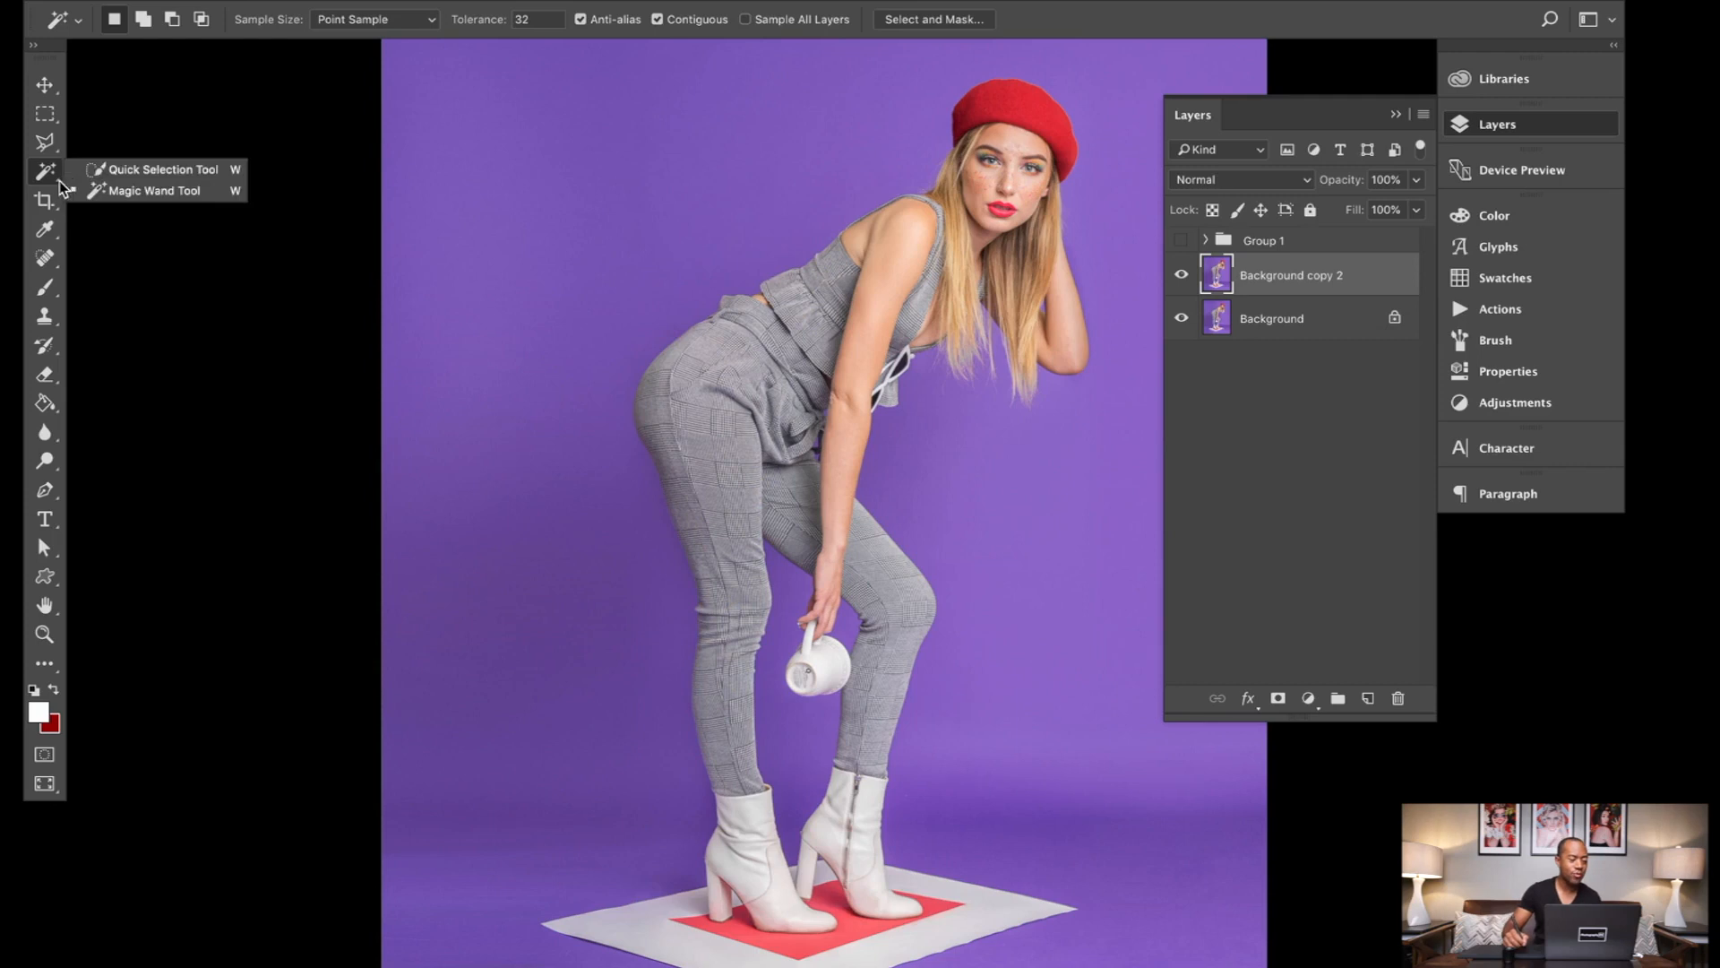
{"action": "left_click", "coordinate": [106, 190]}
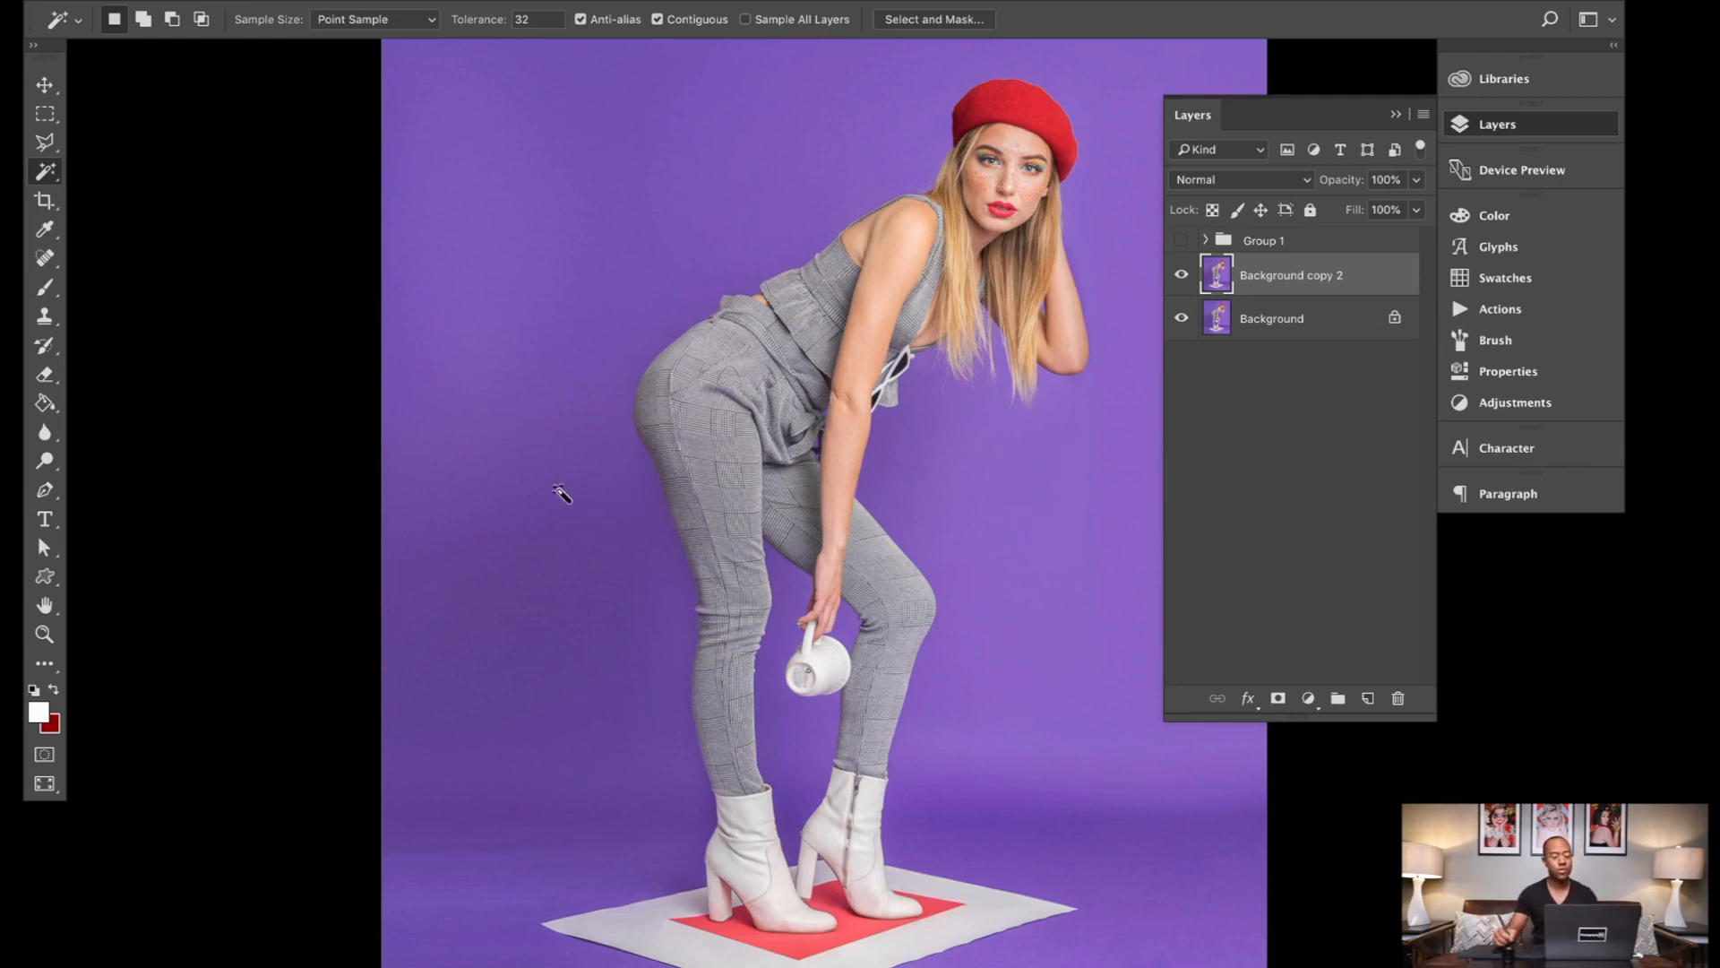
{"action": "left_click_drag", "start_coordinate": [568, 561], "coordinate": [541, 545]}
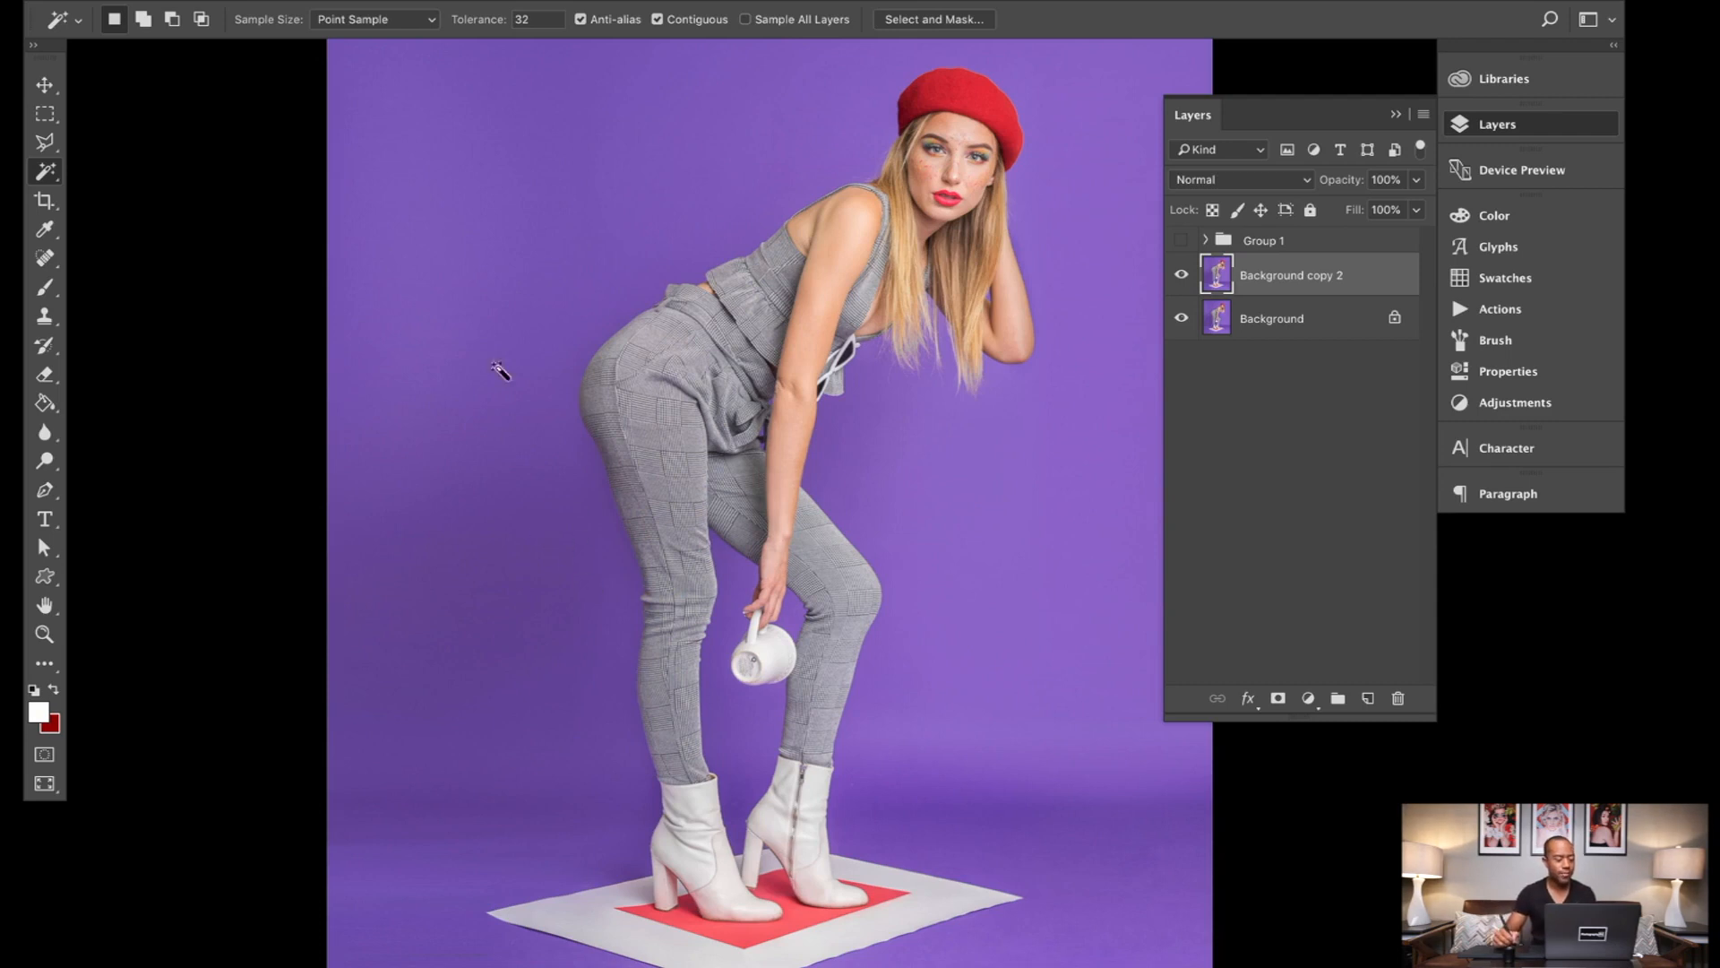
{"action": "left_click", "coordinate": [573, 528]}
{"action": "key", "text": "shift"}
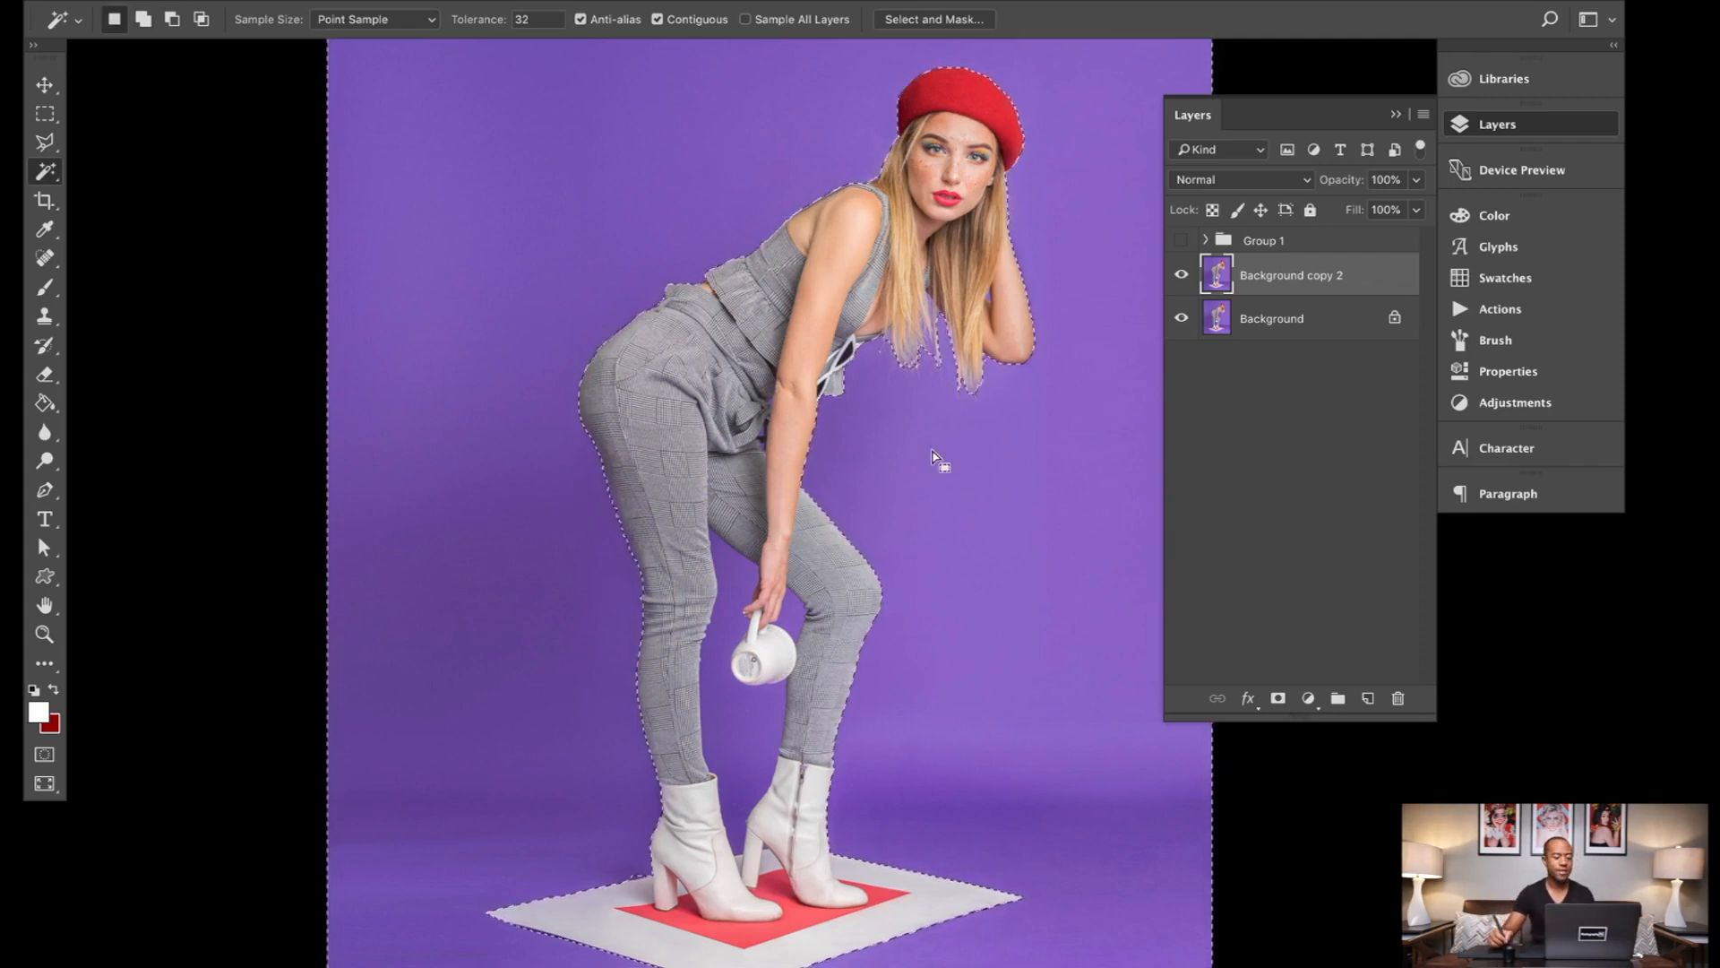
{"action": "left_click", "coordinate": [923, 483]}
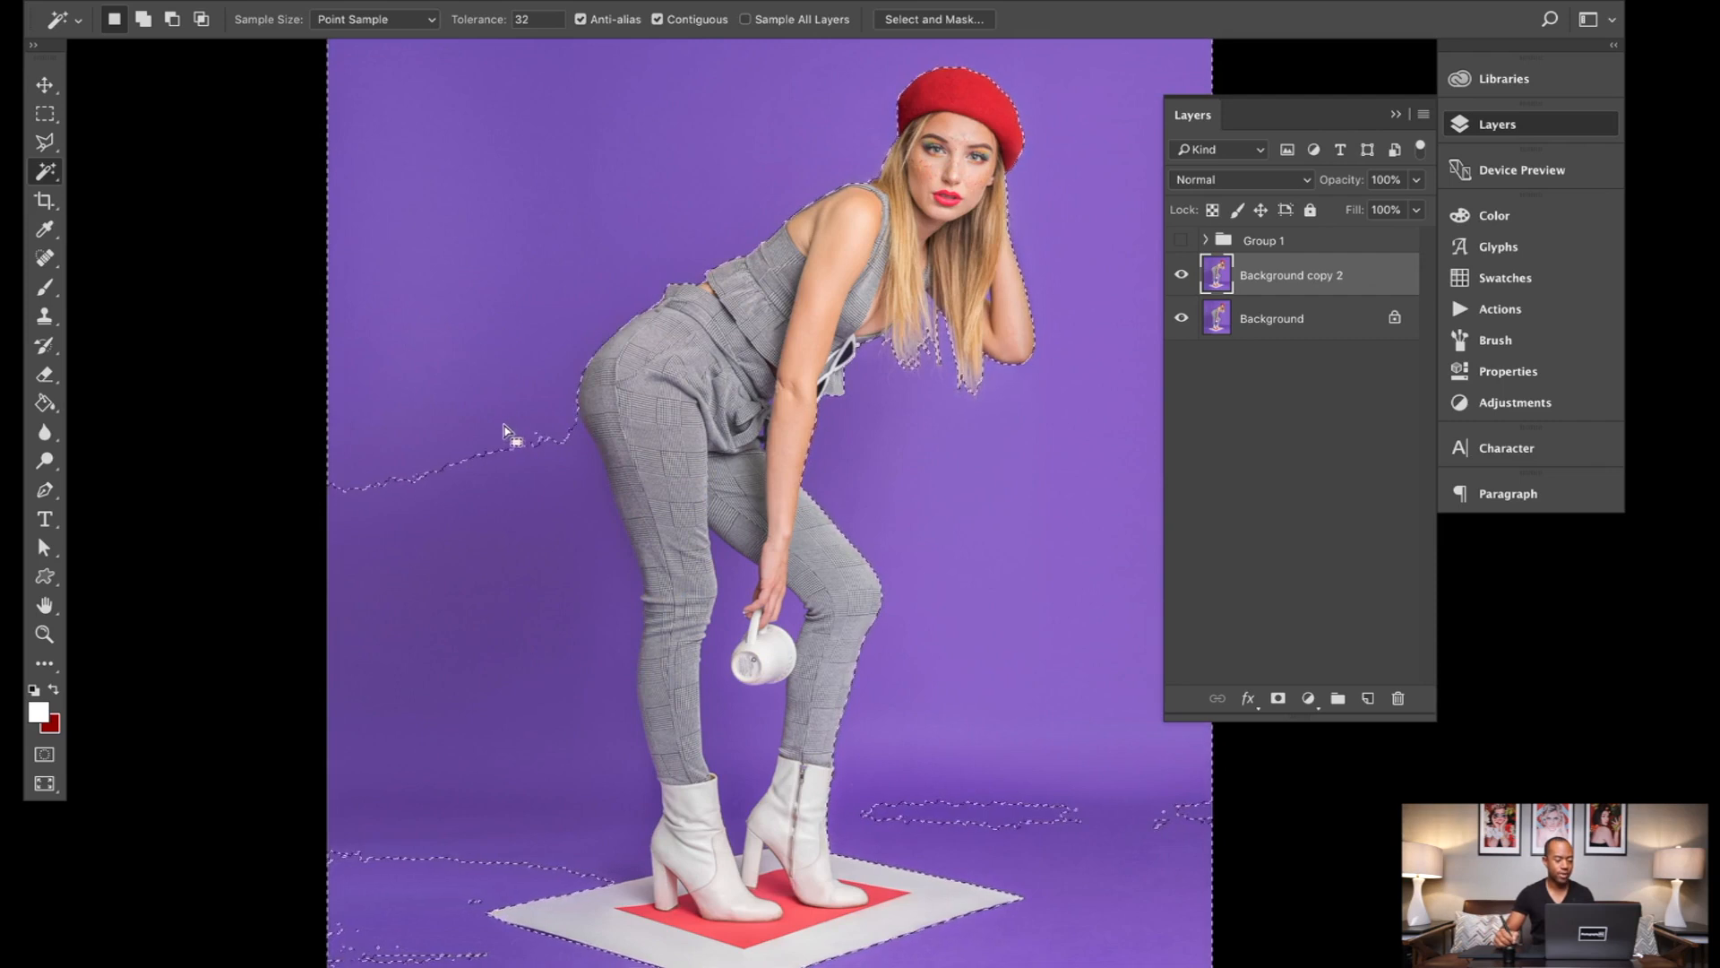
{"action": "left_click", "coordinate": [512, 533]}
{"action": "left_click", "coordinate": [891, 487]}
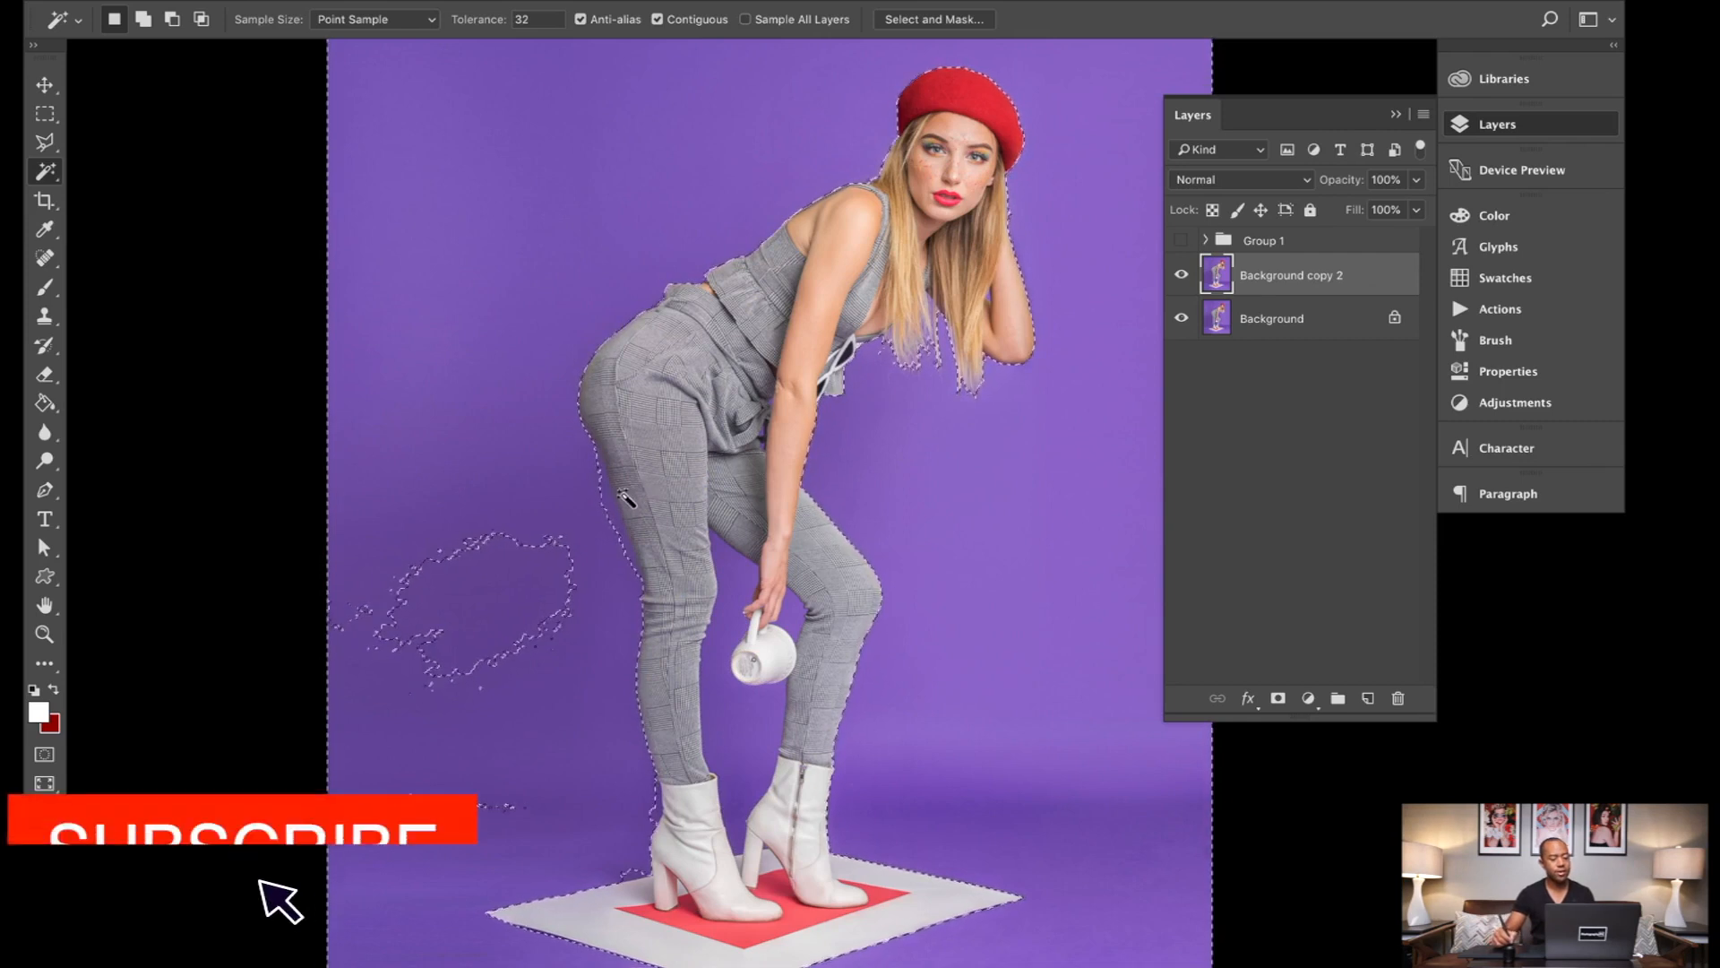
{"action": "left_click", "coordinate": [508, 603], "text": "shift"}
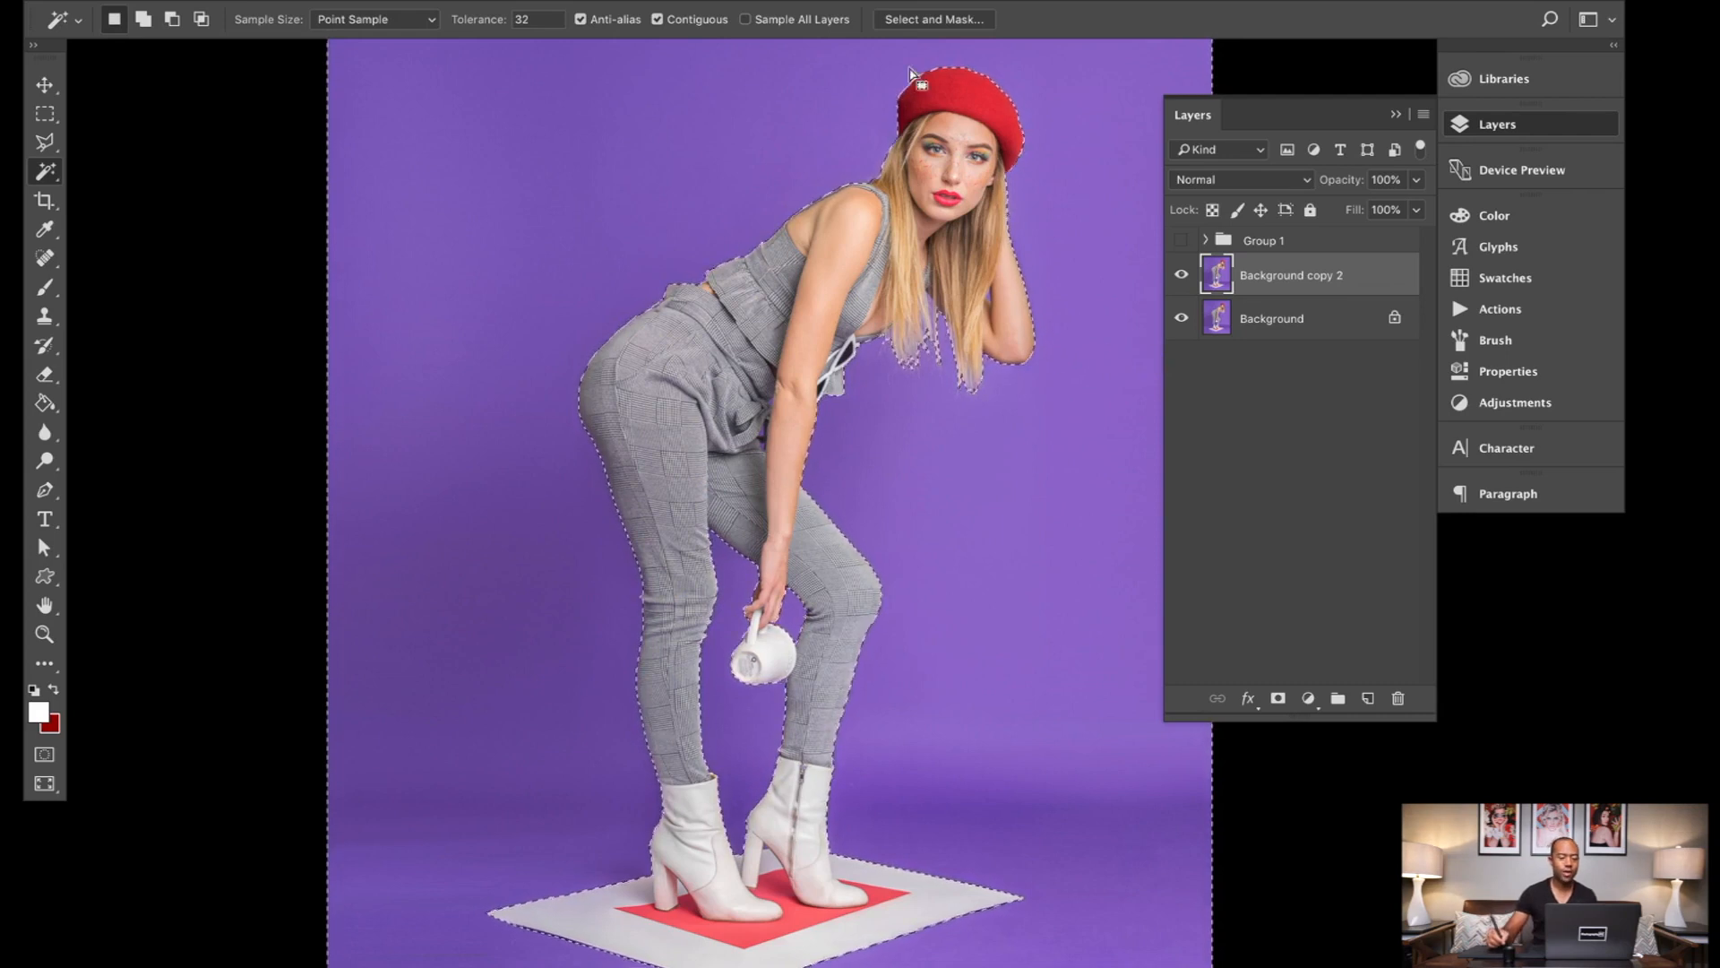
Step: Bring the backdrop selection into Select and Mask and preview it in Overlay view at 50% opacity
{"action": "left_click", "coordinate": [930, 21]}
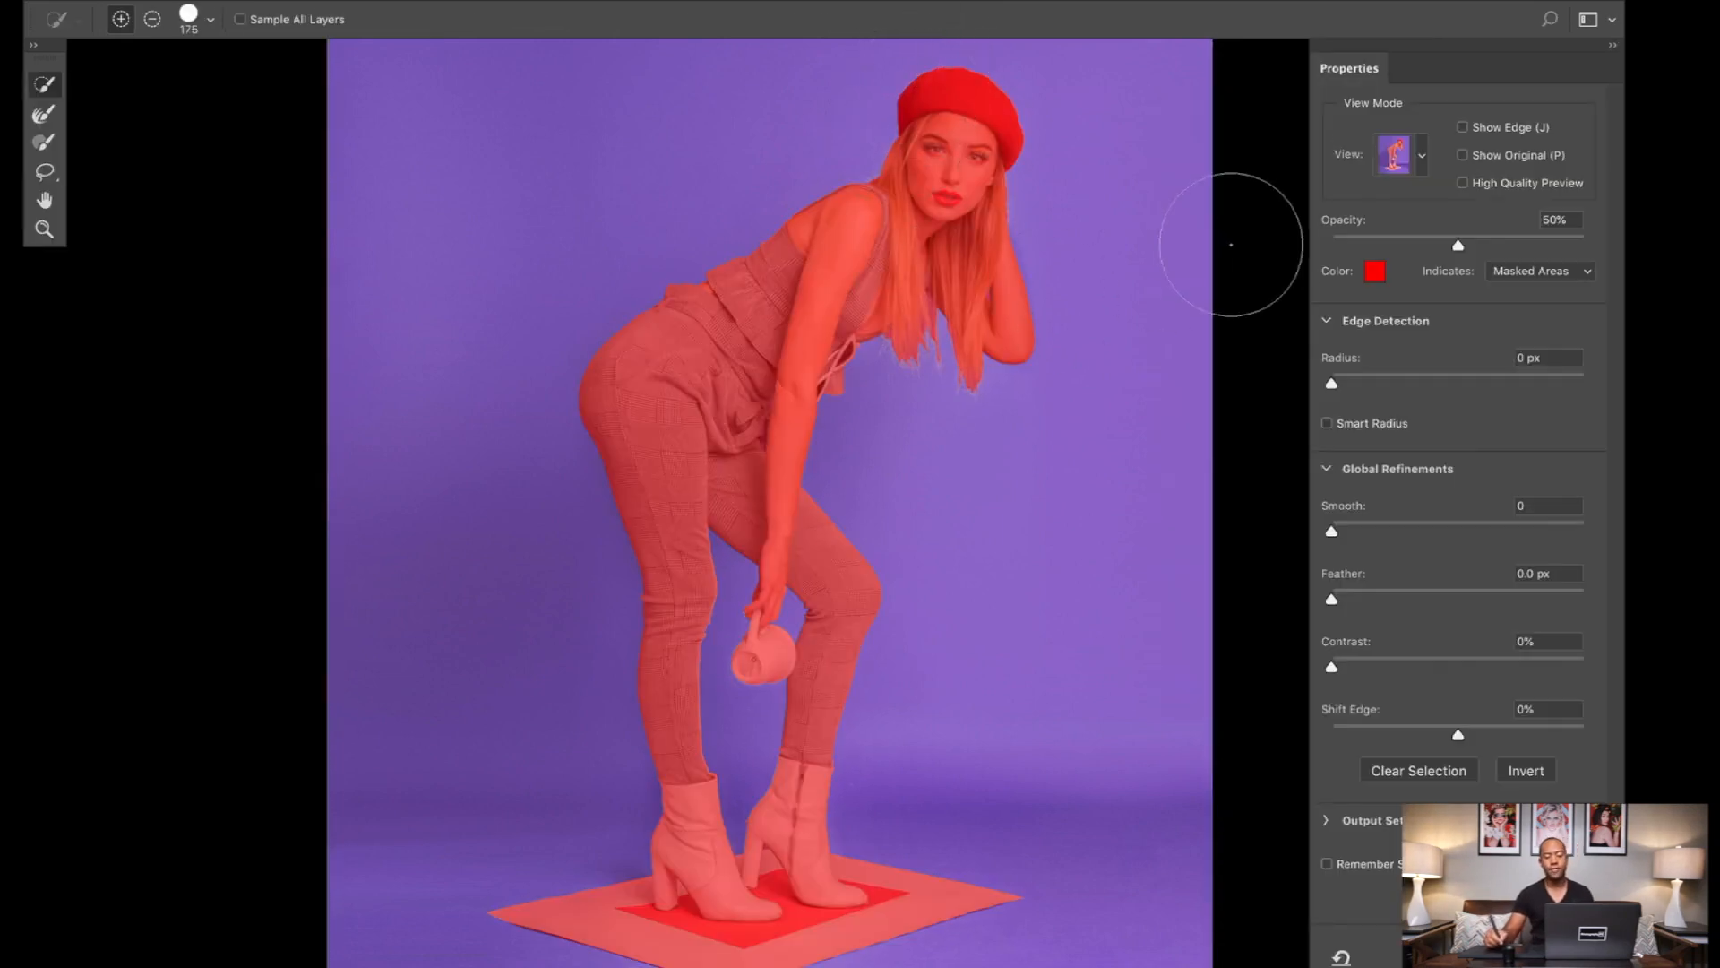
{"action": "left_click", "coordinate": [1422, 156]}
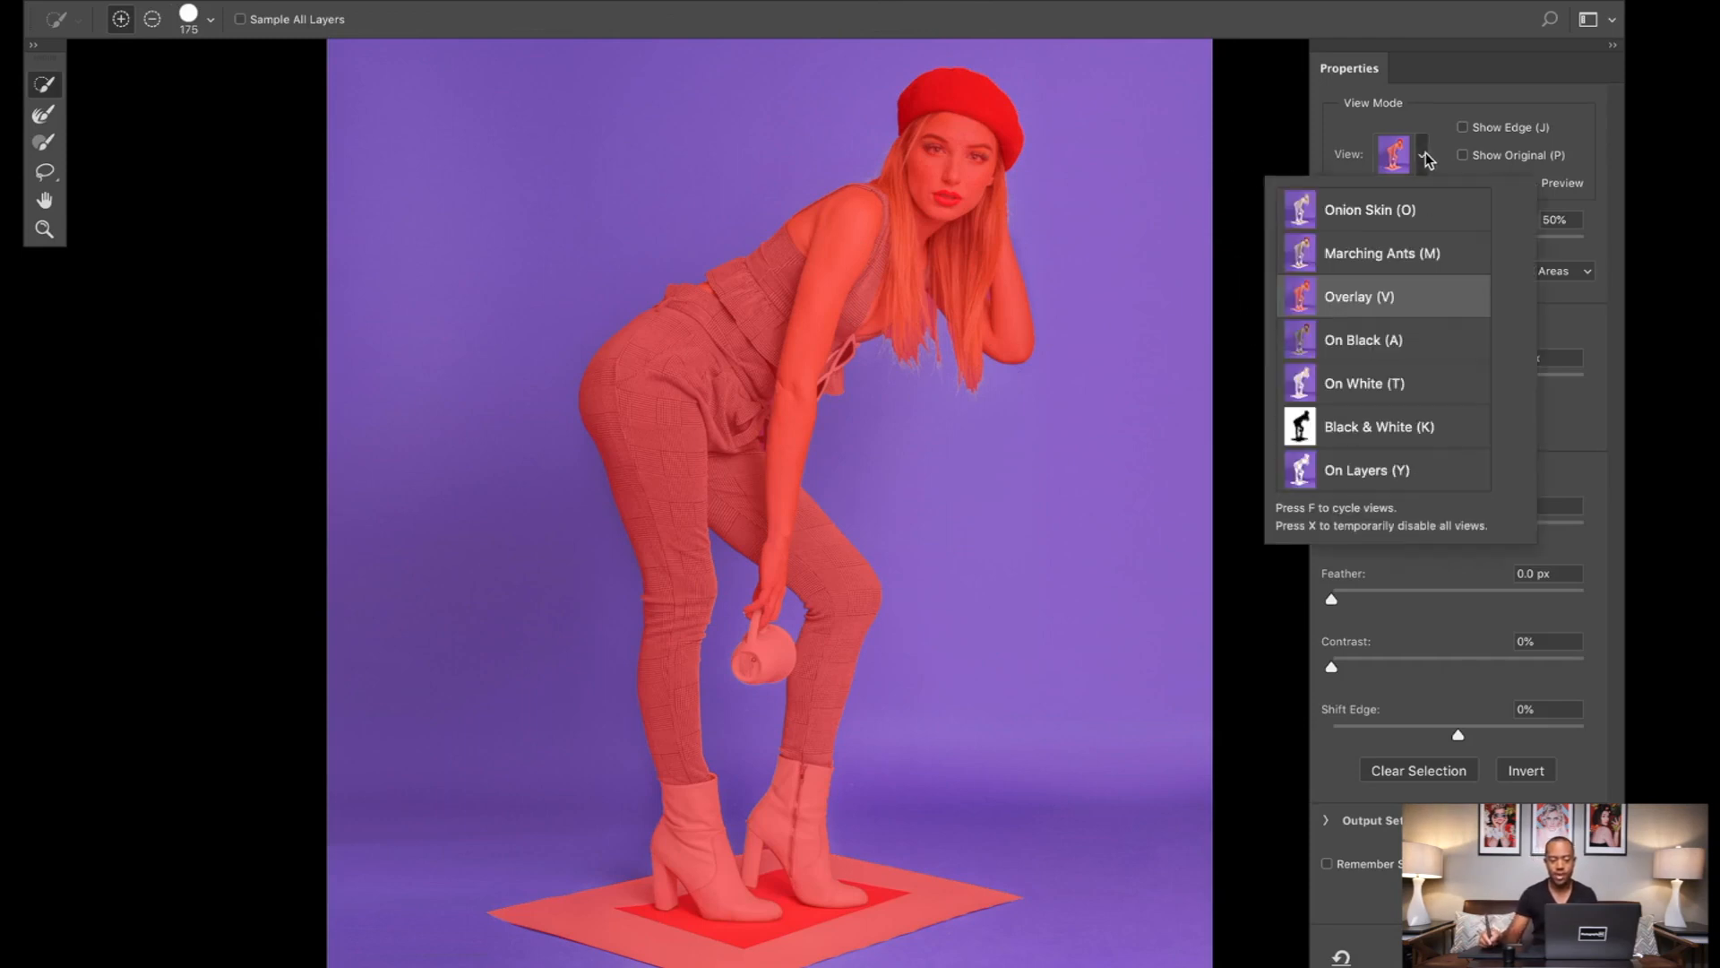
{"action": "left_click", "coordinate": [1389, 298]}
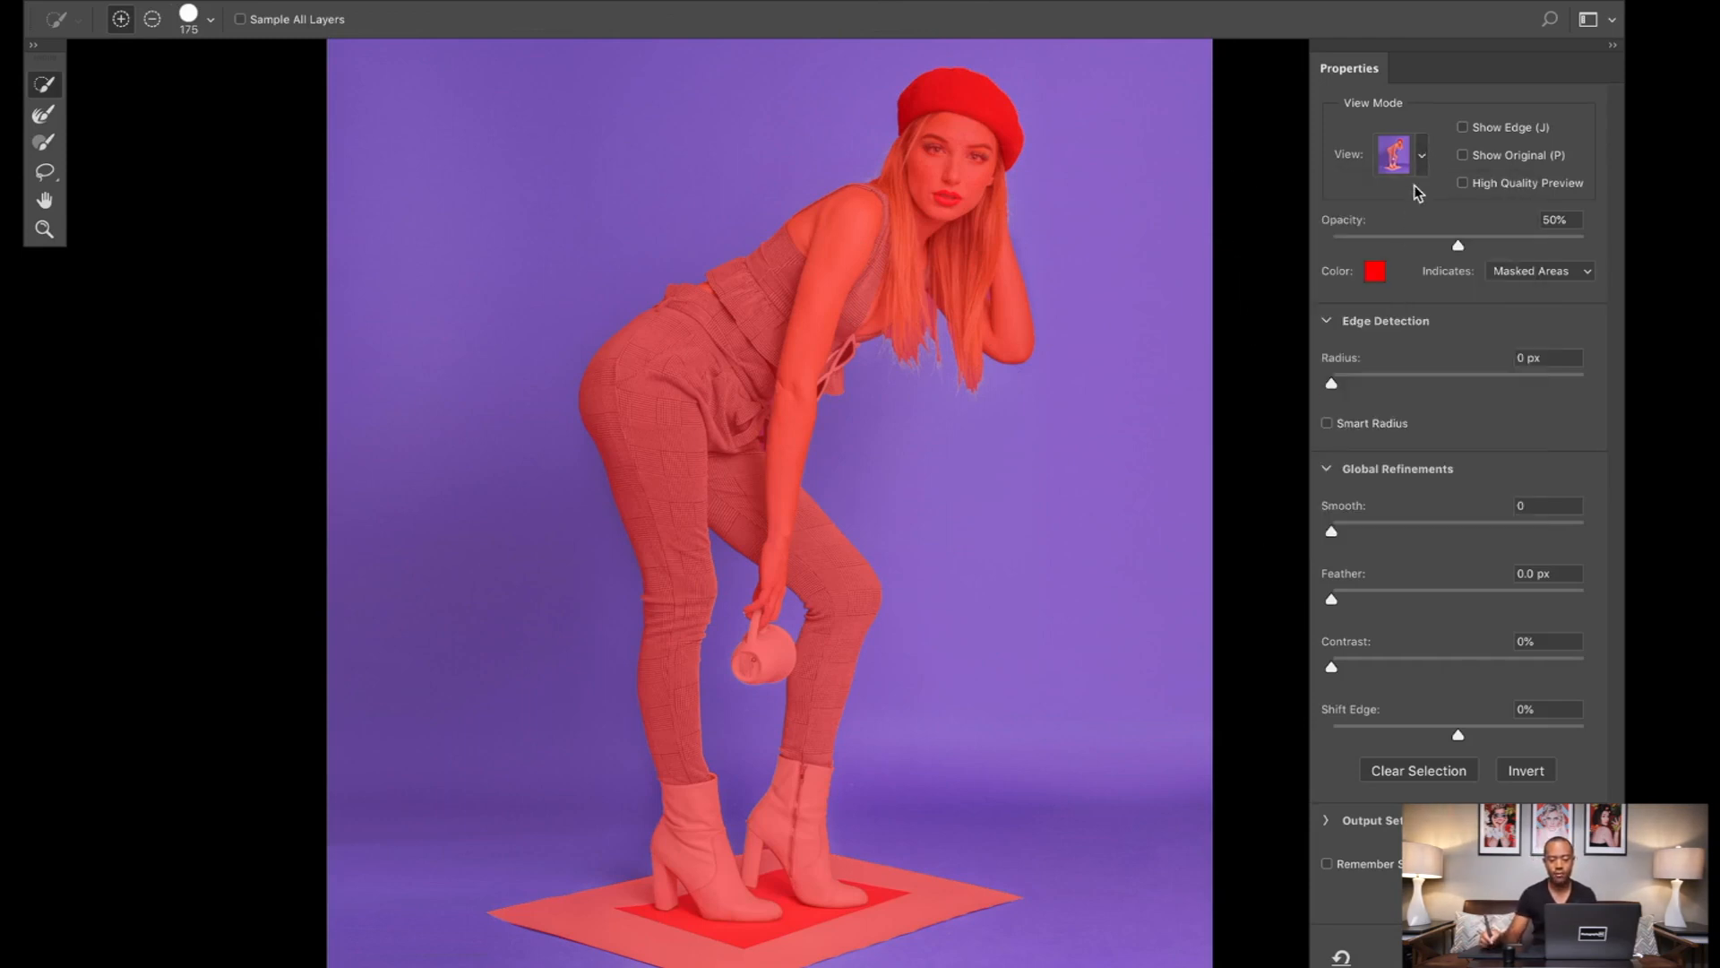
{"action": "left_click", "coordinate": [1420, 160]}
{"action": "left_click", "coordinate": [1399, 297]}
{"action": "mouse_move", "coordinate": [1458, 245]}
{"action": "left_mouse_down"}
{"action": "mouse_move", "coordinate": [1494, 242]}
{"action": "mouse_move", "coordinate": [1454, 258]}
{"action": "left_mouse_up"}
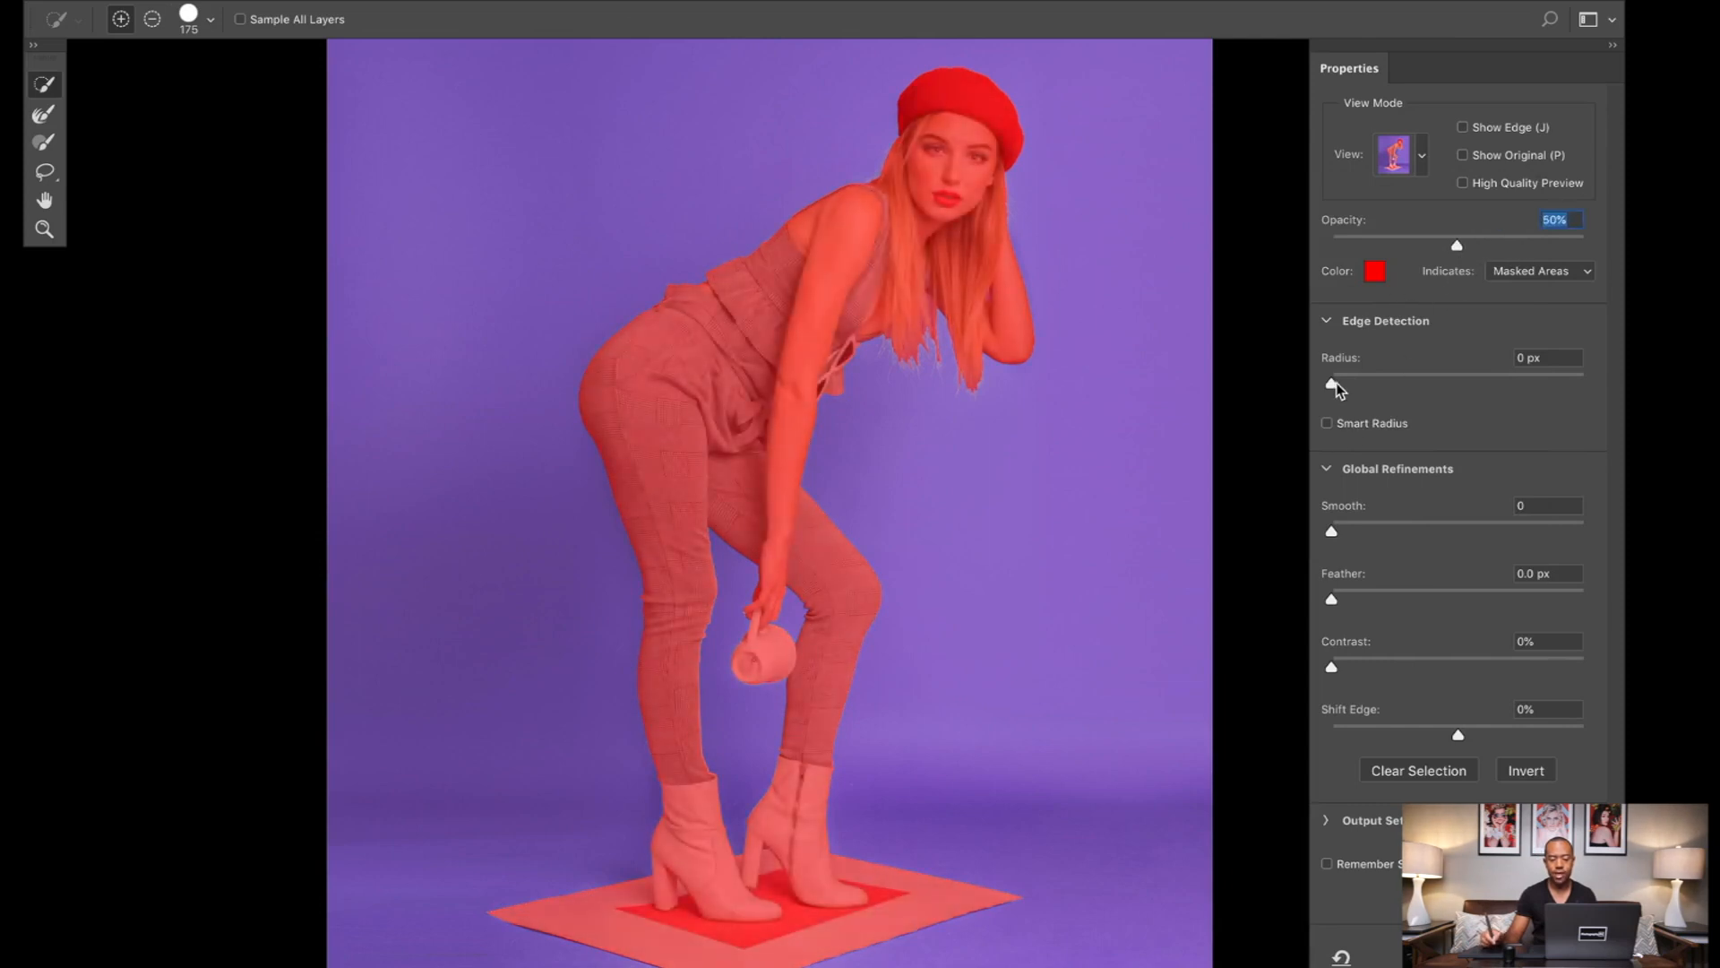
Step: Set the selection's edge detection radius to 10 px, try the Feather and Smooth adjustments, and leave Select and Mask
{"action": "left_click_drag", "start_coordinate": [1332, 387], "coordinate": [1433, 384]}
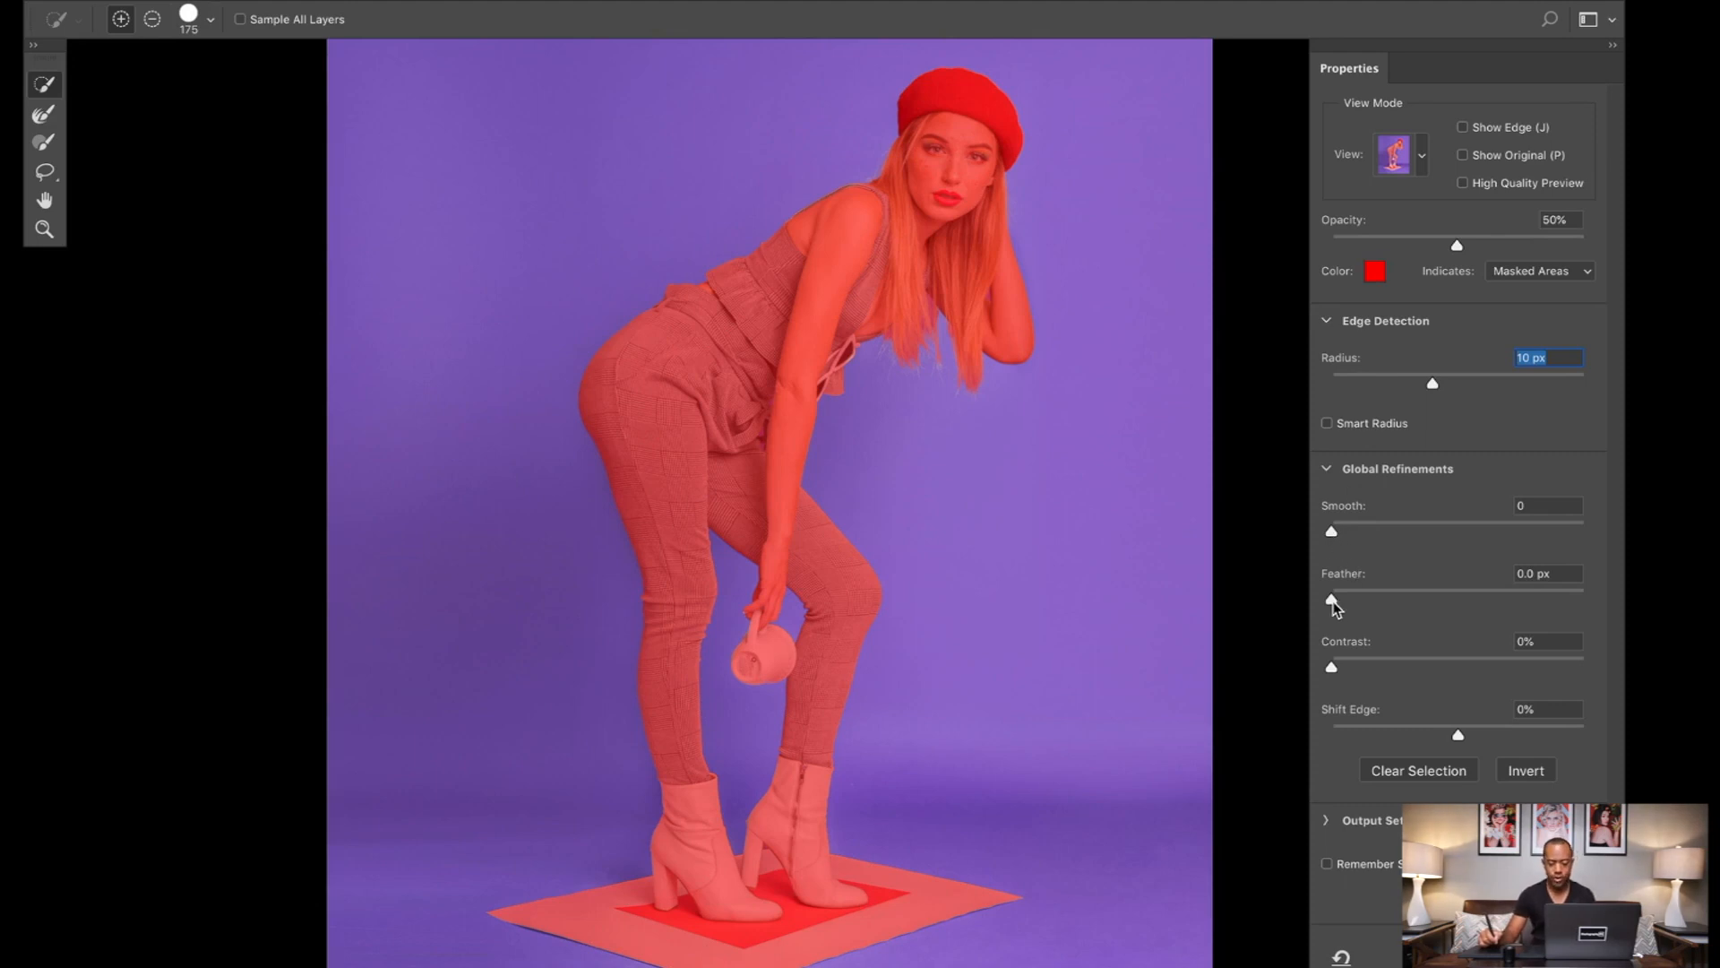
{"action": "left_click_drag", "start_coordinate": [1337, 599], "coordinate": [1356, 611]}
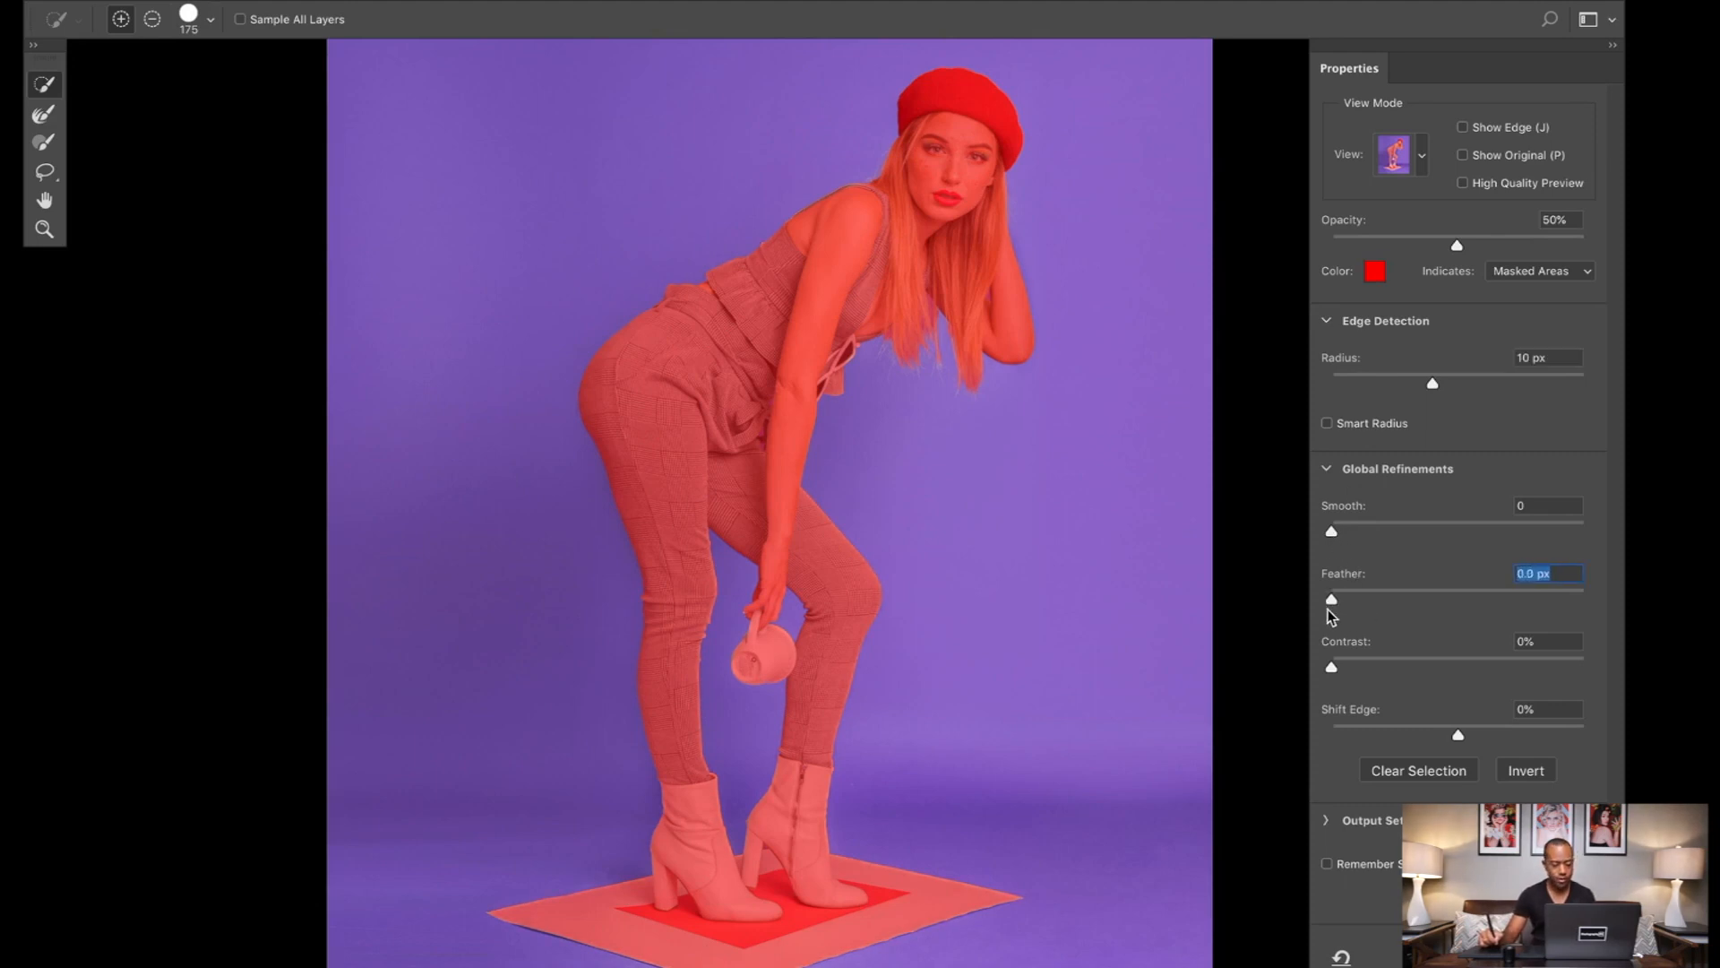
{"action": "left_click", "coordinate": [1355, 608]}
{"action": "mouse_move", "coordinate": [1330, 528]}
{"action": "left_mouse_down"}
{"action": "mouse_move", "coordinate": [1387, 529]}
{"action": "mouse_move", "coordinate": [1351, 533]}
{"action": "left_mouse_up"}
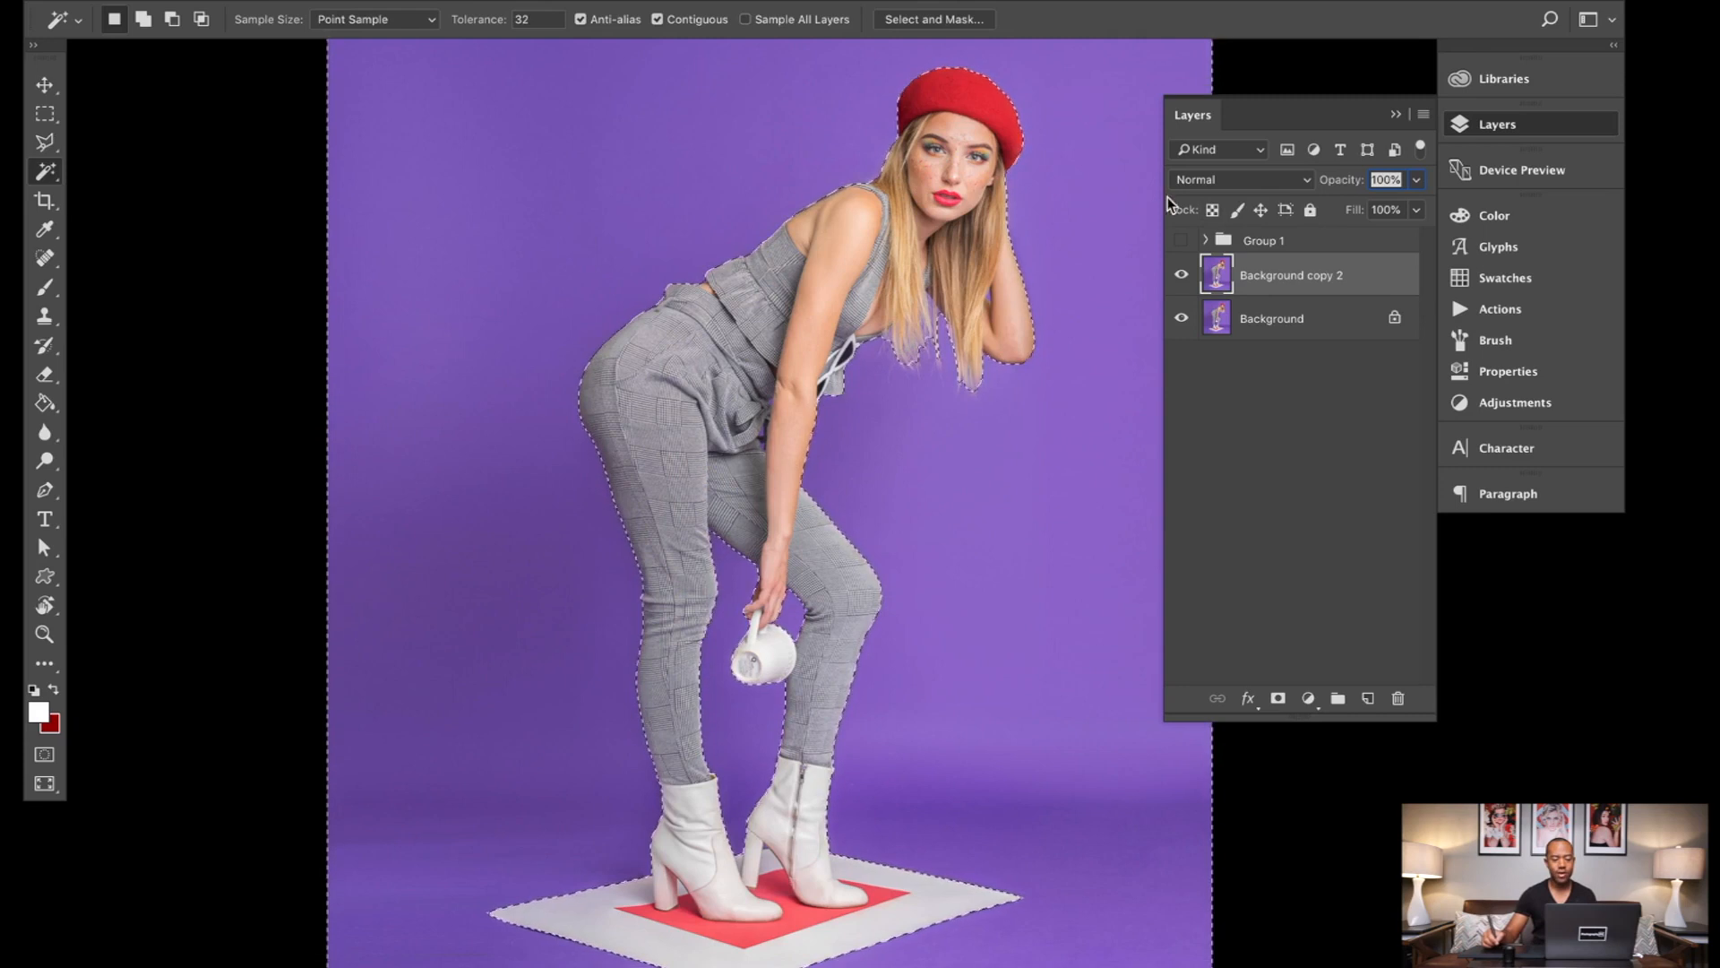
Step: Add a Curves adjustment layer masked to the backdrop selection and open its curve settings
{"action": "left_click", "coordinate": [1491, 405]}
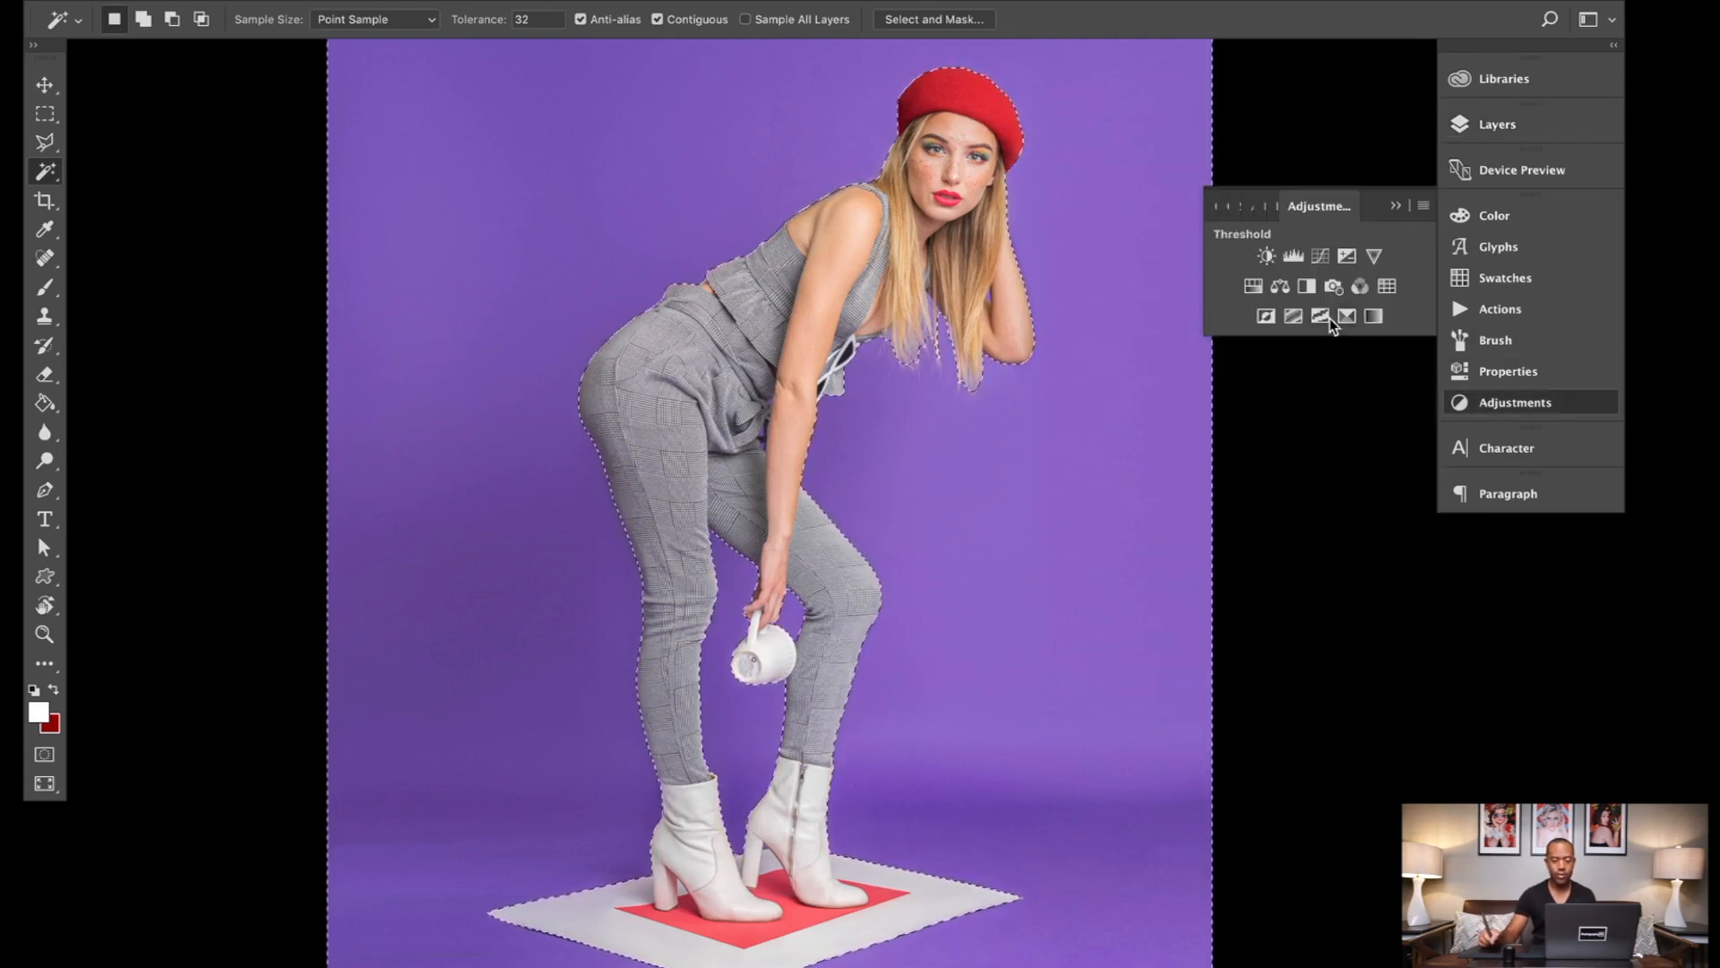
{"action": "left_click", "coordinate": [1319, 258]}
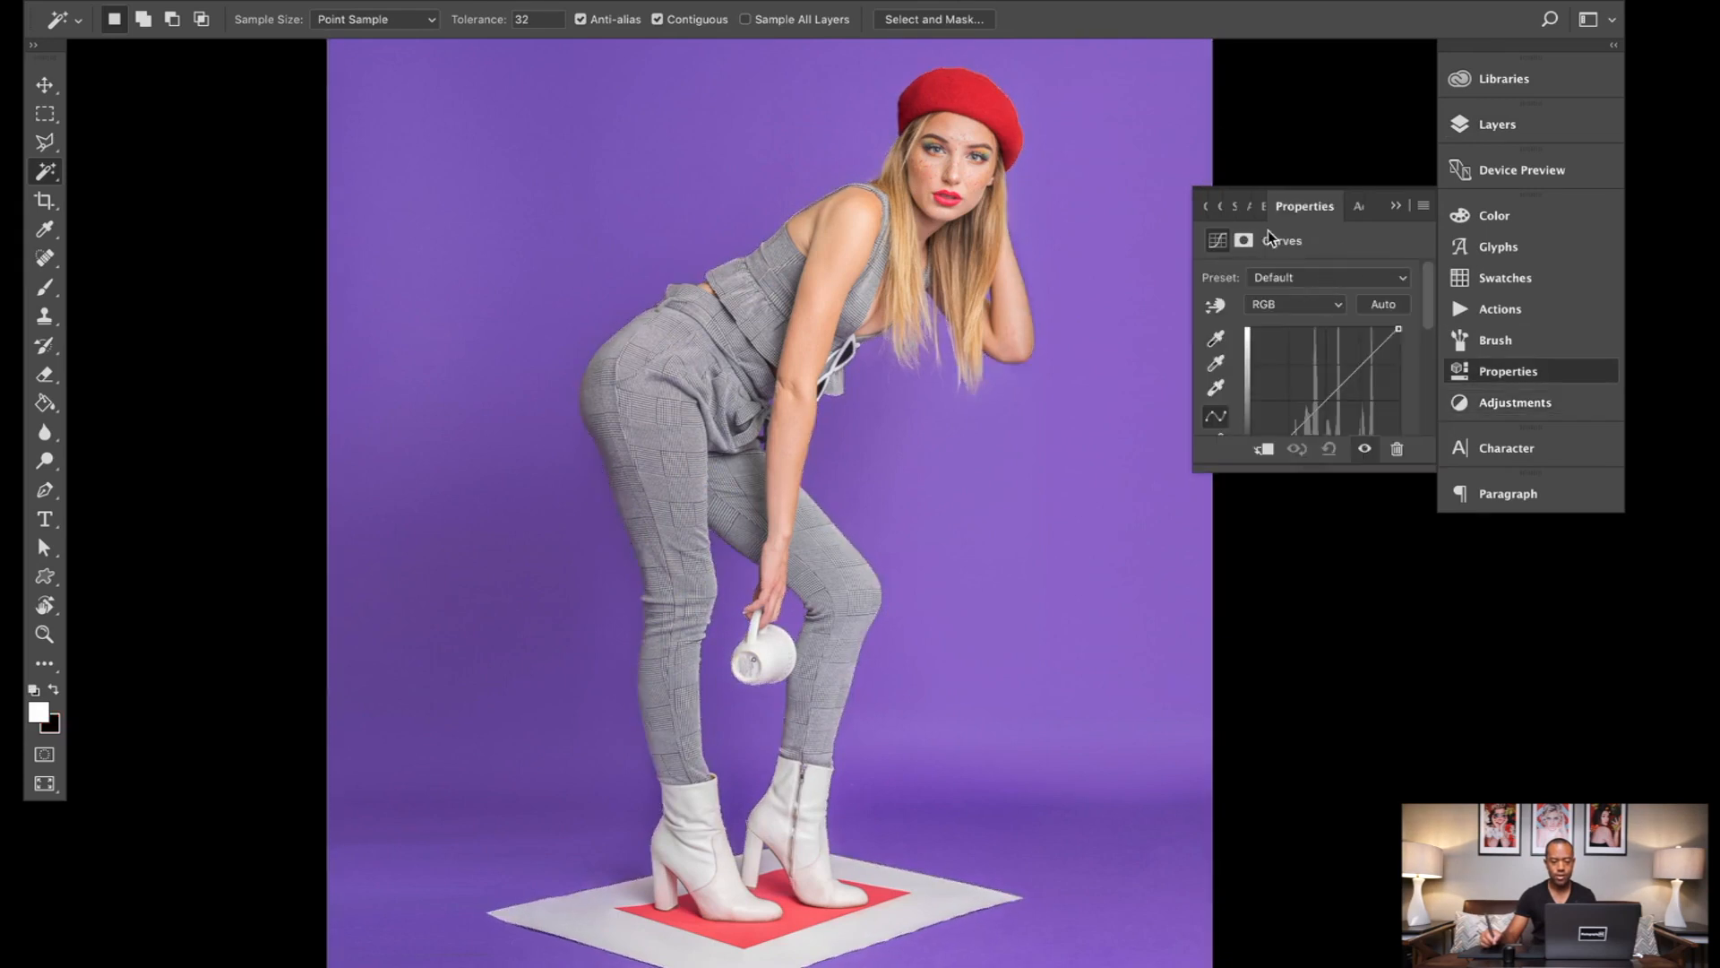
{"action": "left_click", "coordinate": [1493, 124]}
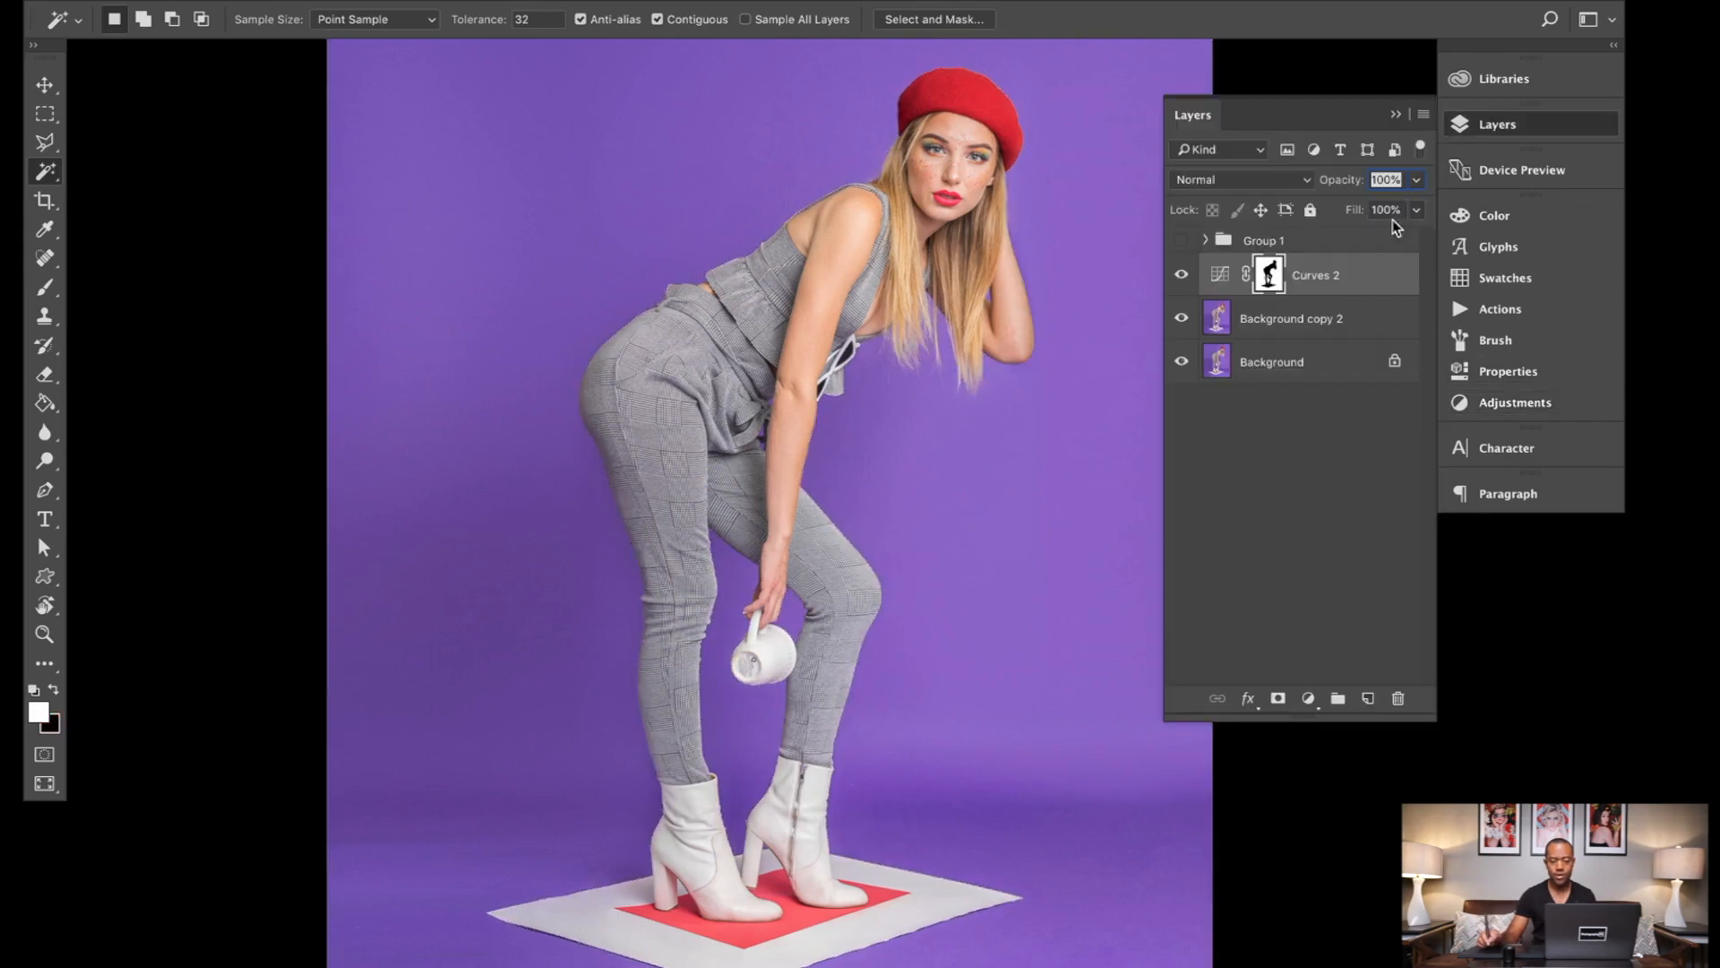
{"action": "double_click", "coordinate": [1216, 276]}
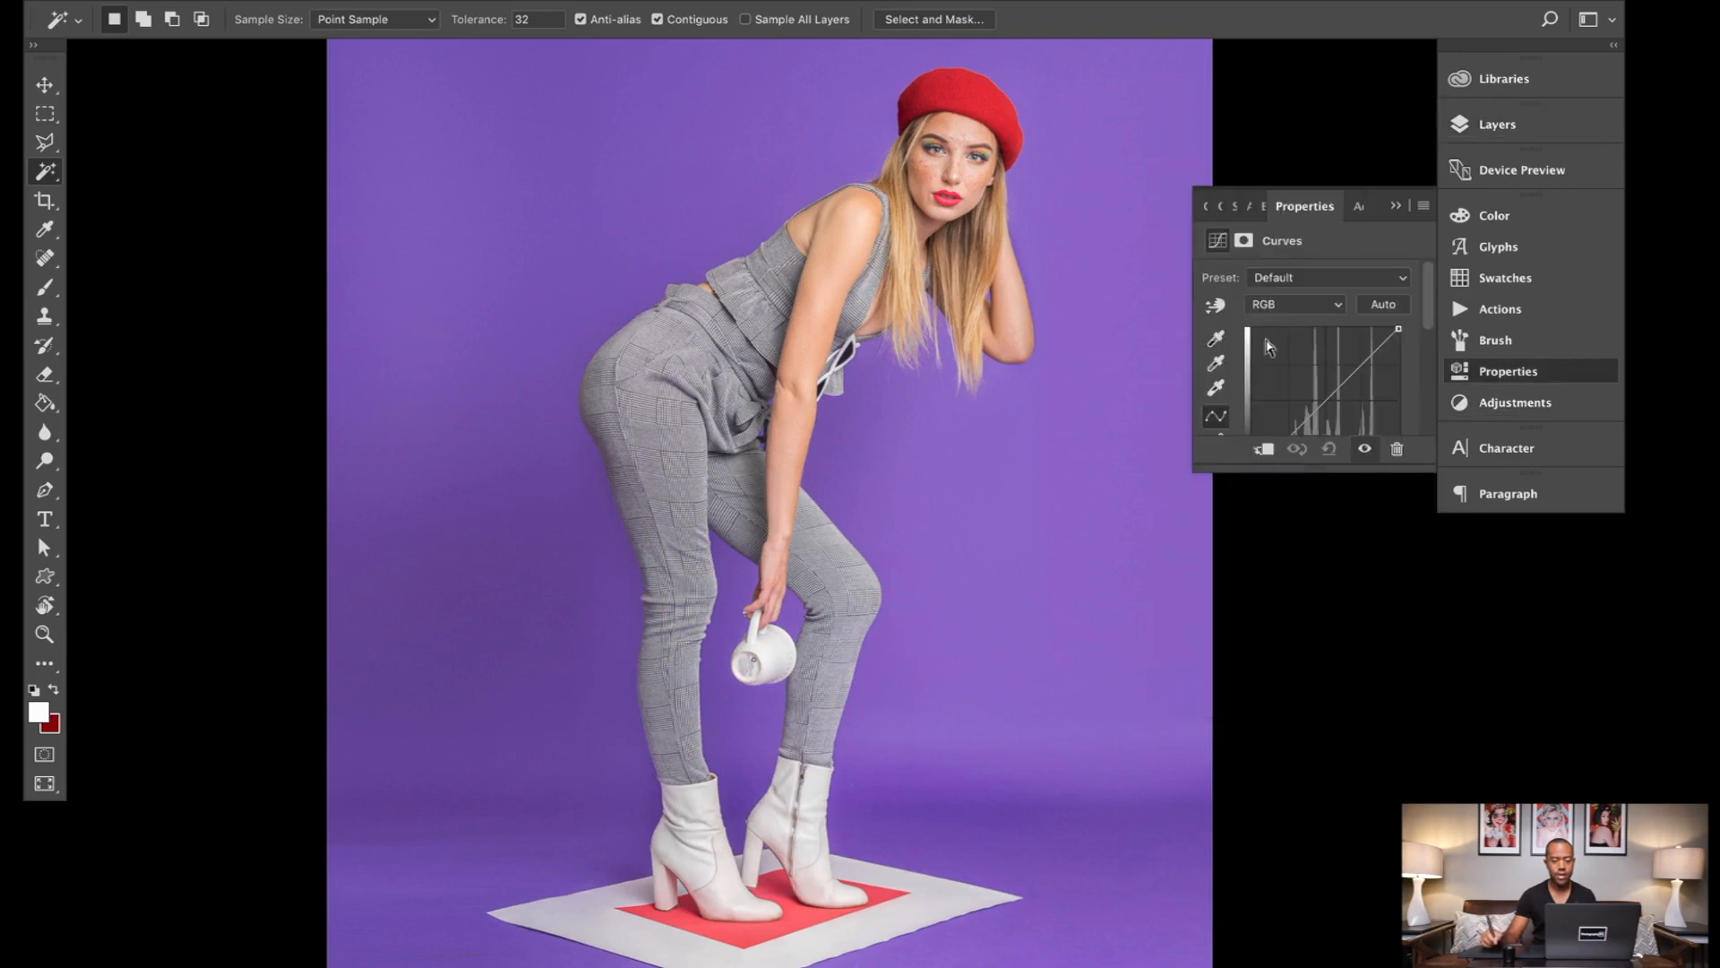
Step: Enlarge the Curves settings and adjust a midtone point on the Red channel curve
{"action": "left_click", "coordinate": [1299, 306]}
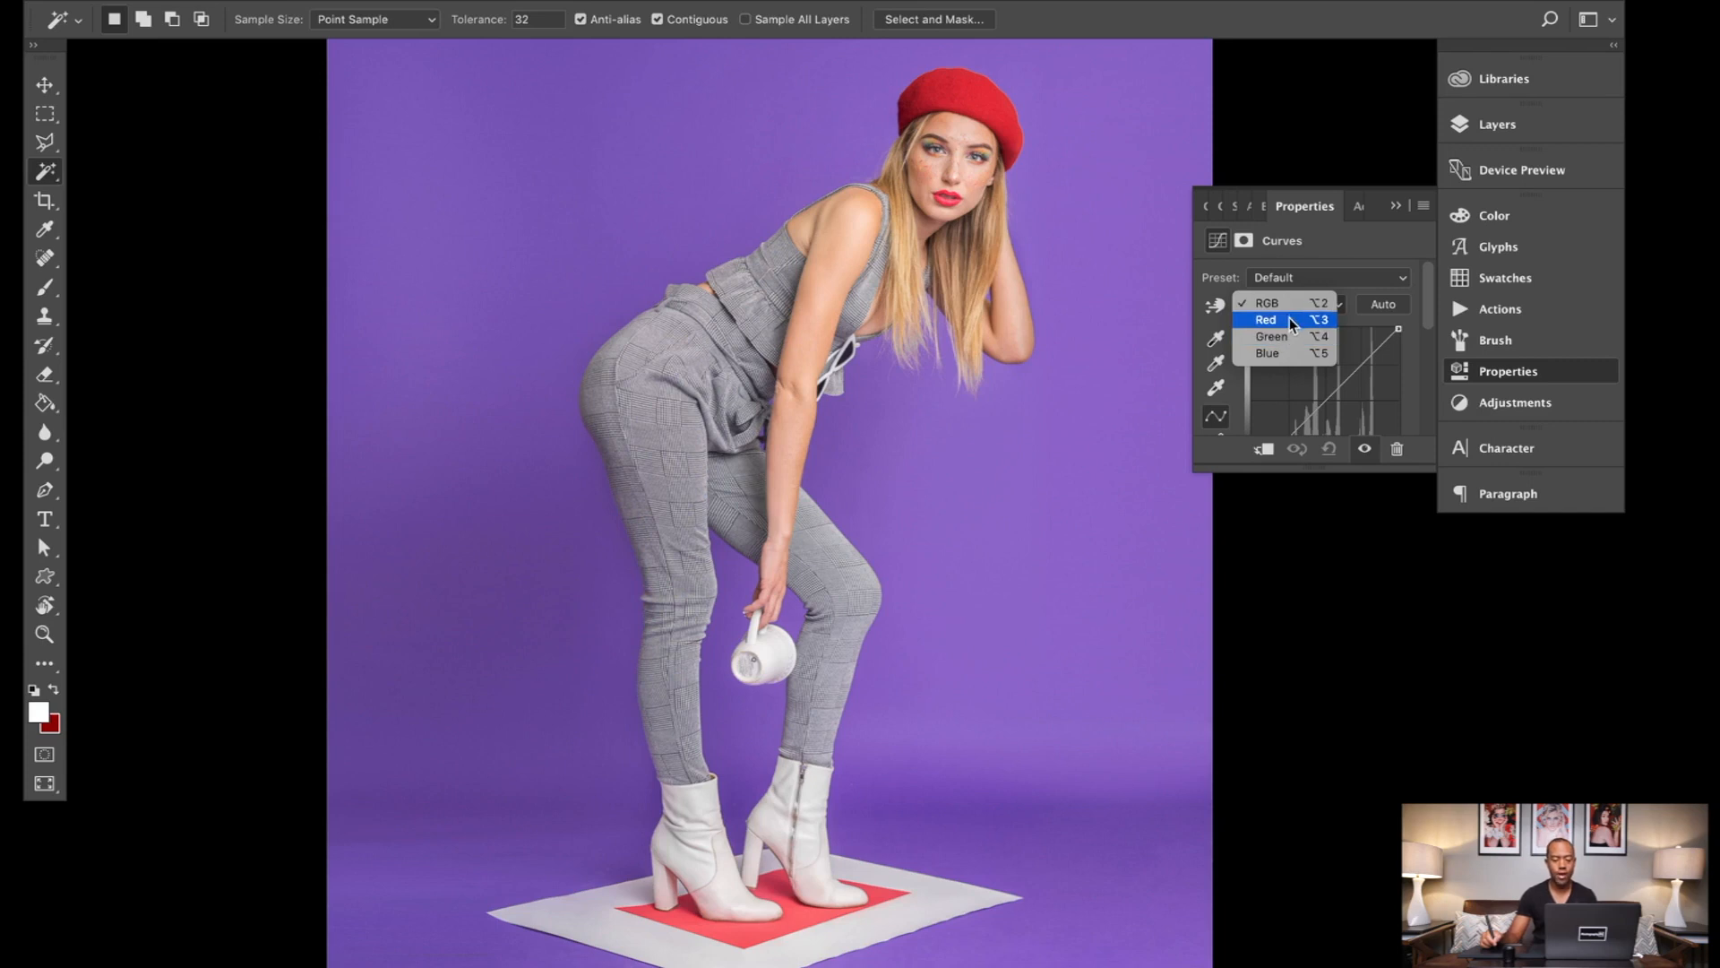
{"action": "left_click", "coordinate": [1293, 320]}
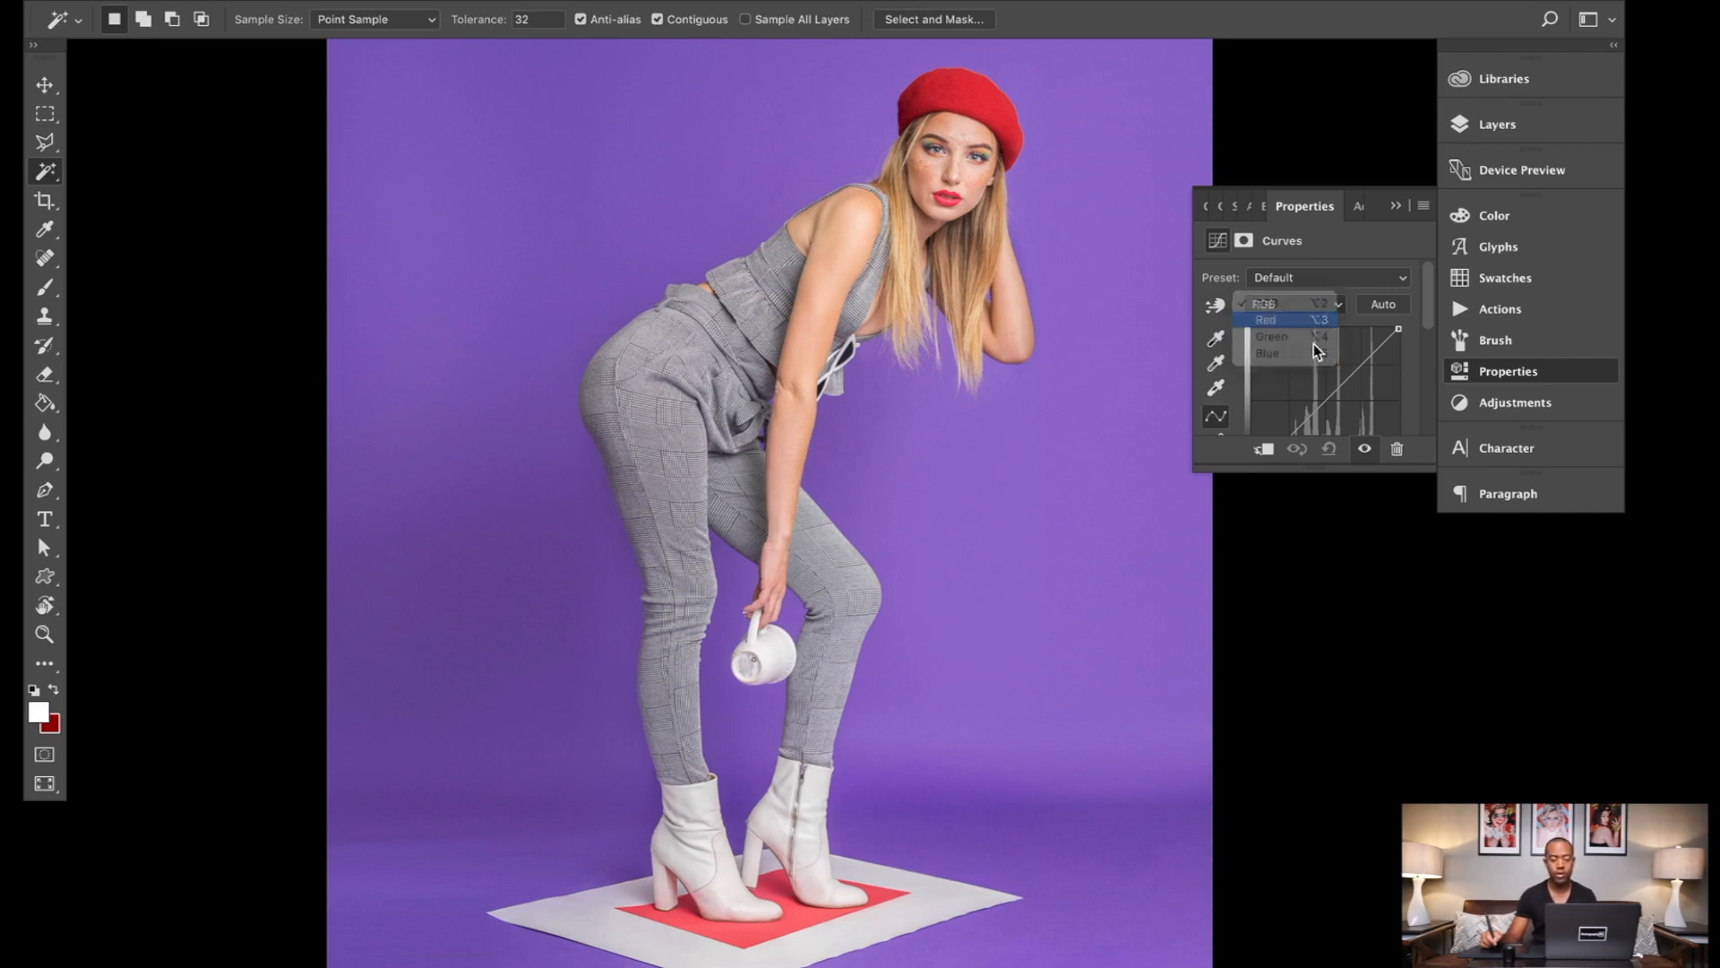
{"action": "left_click_drag", "start_coordinate": [1307, 485], "coordinate": [1307, 668]}
{"action": "left_click", "coordinate": [1323, 414]}
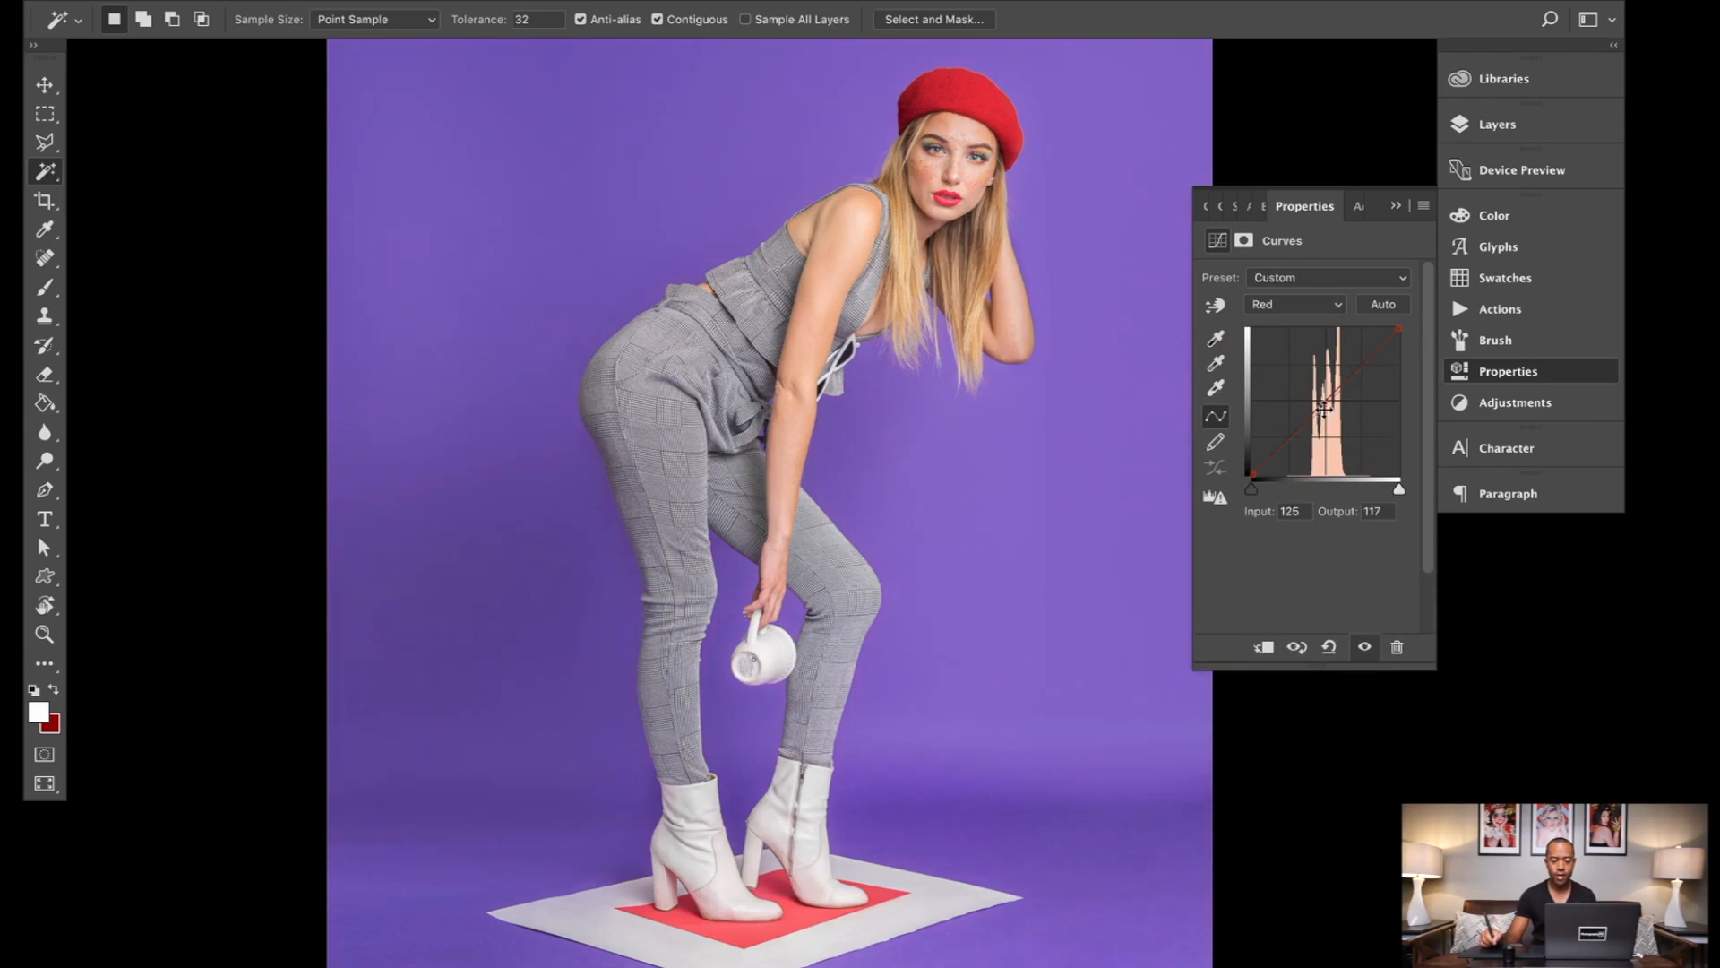
{"action": "mouse_move", "coordinate": [1324, 405]}
{"action": "left_mouse_down"}
{"action": "mouse_move", "coordinate": [1324, 388]}
{"action": "mouse_move", "coordinate": [1330, 454]}
{"action": "mouse_move", "coordinate": [1317, 330]}
{"action": "mouse_move", "coordinate": [1325, 403]}
{"action": "left_mouse_up"}
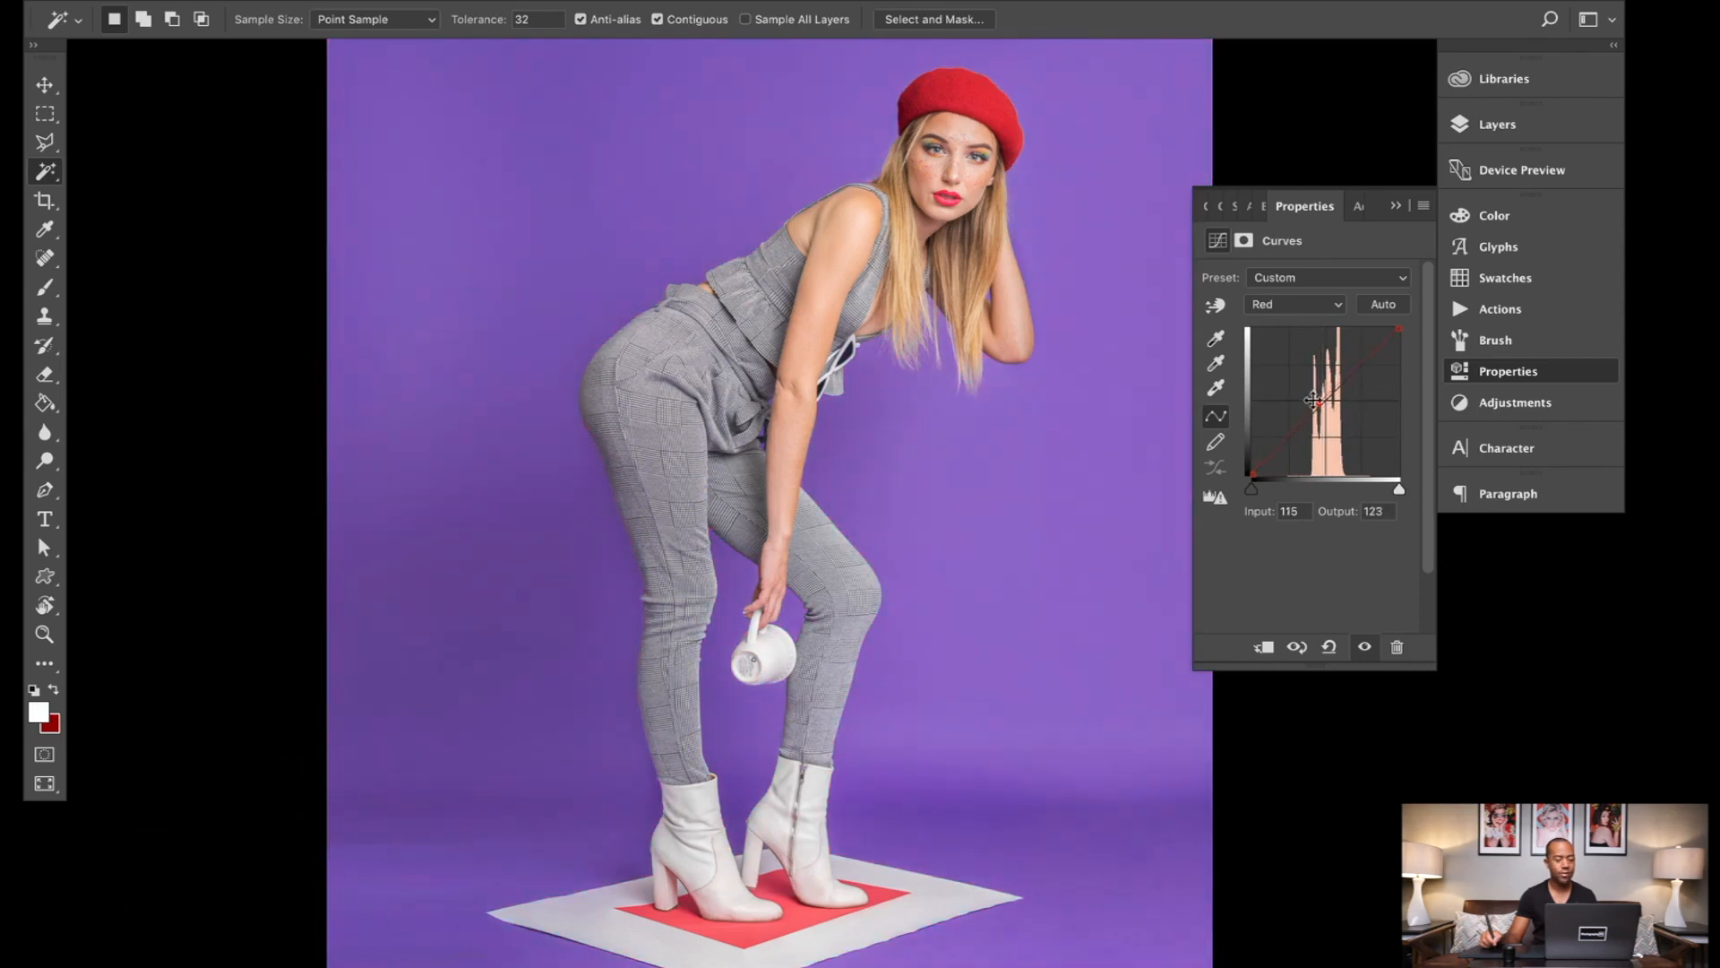
Step: Raise the Green channel curve's midtones to input 99, output 171, shifting the backdrop from purple to light blue
{"action": "left_click", "coordinate": [1295, 303]}
{"action": "left_click", "coordinate": [1273, 319]}
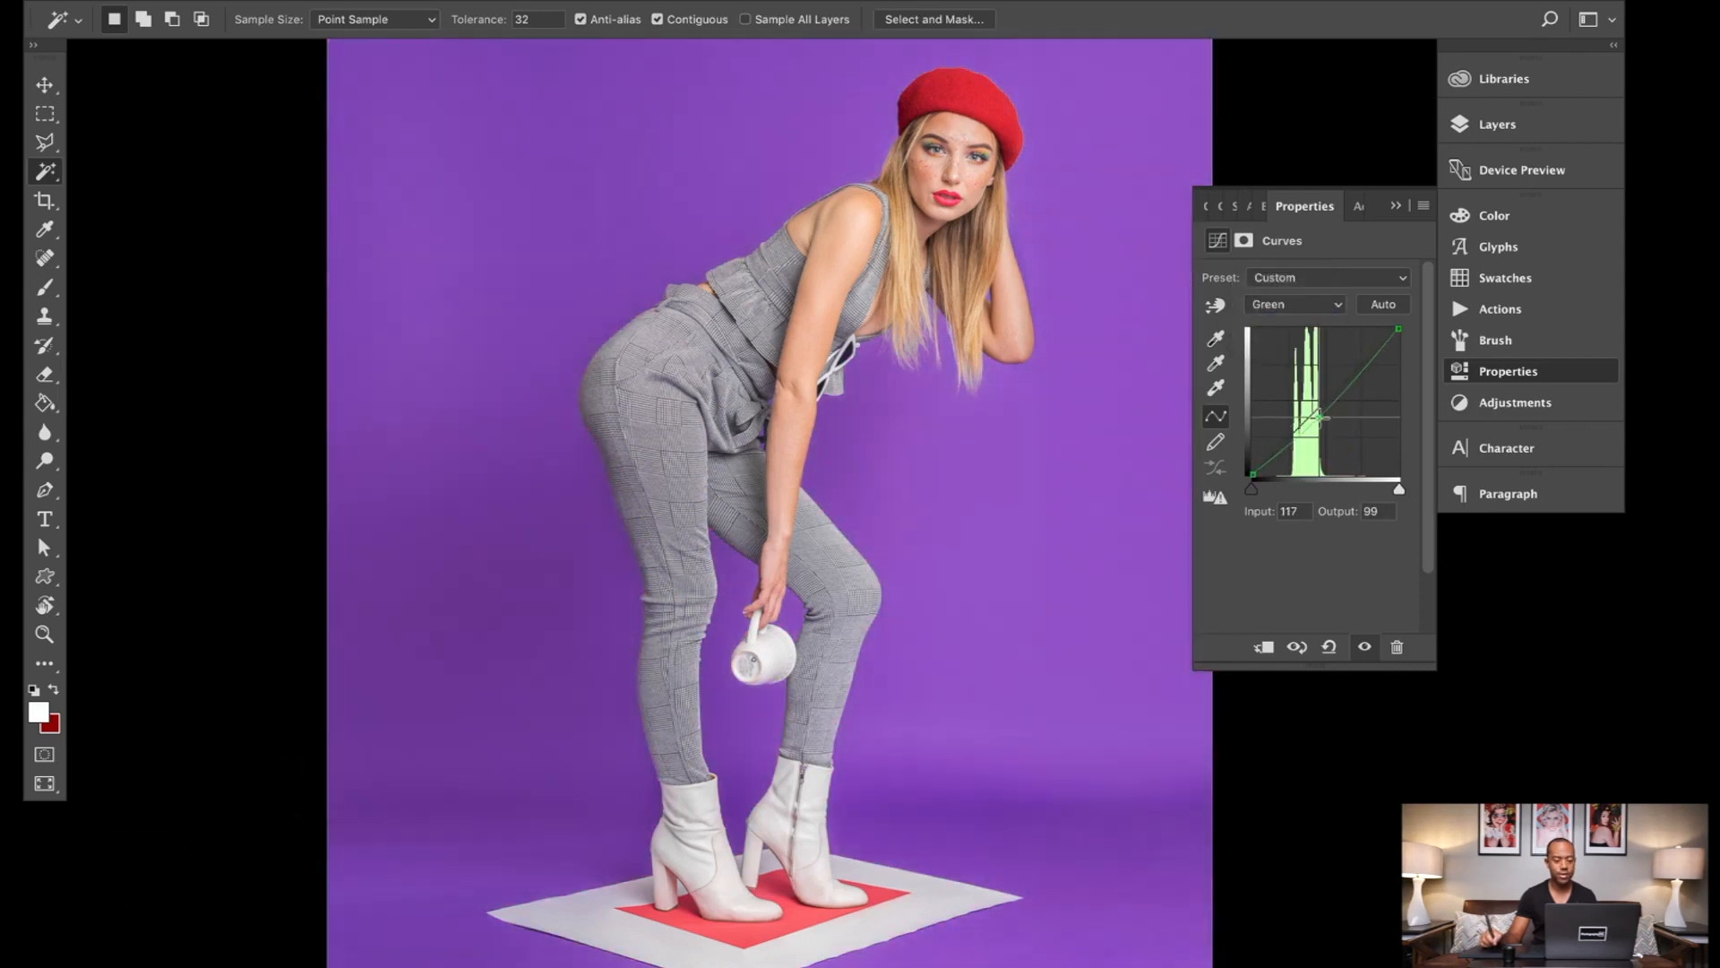
{"action": "left_click_drag", "start_coordinate": [1323, 401], "coordinate": [1313, 375]}
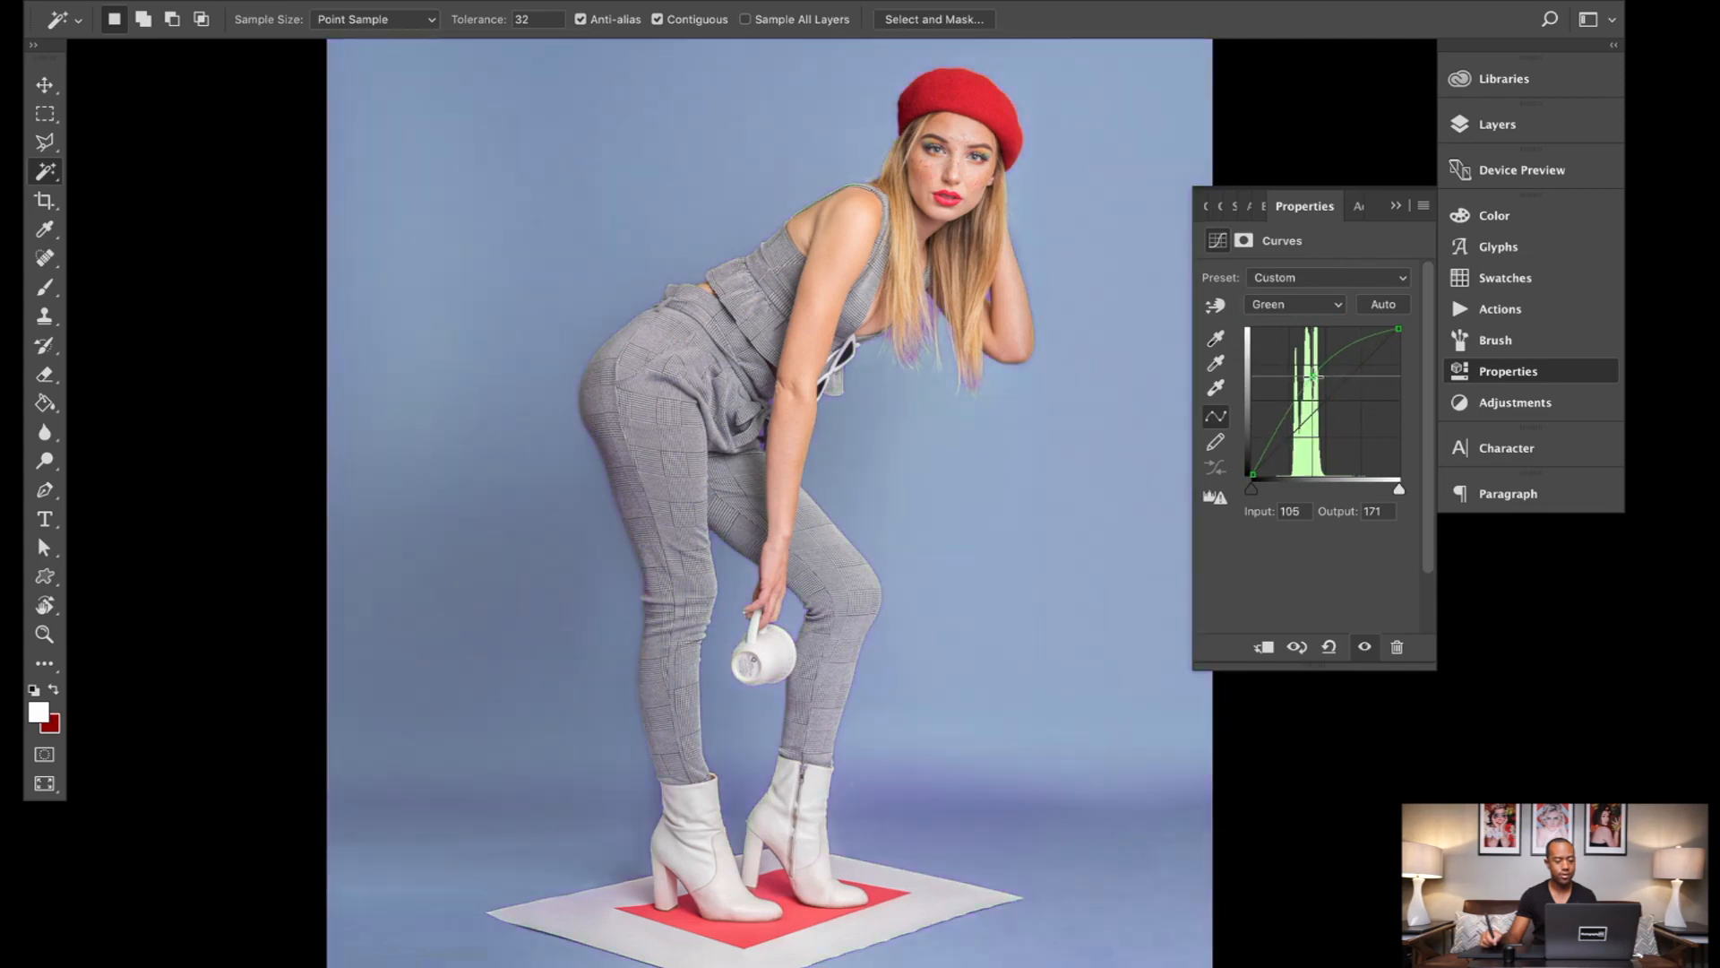
Step: Reshape the Blue channel curve by adjusting points in its midtones, highlights and shadows
{"action": "left_click", "coordinate": [1312, 304]}
{"action": "left_click", "coordinate": [1315, 324]}
{"action": "left_click_drag", "start_coordinate": [1316, 397], "coordinate": [1368, 361]}
{"action": "left_click_drag", "start_coordinate": [1271, 449], "coordinate": [1286, 409]}
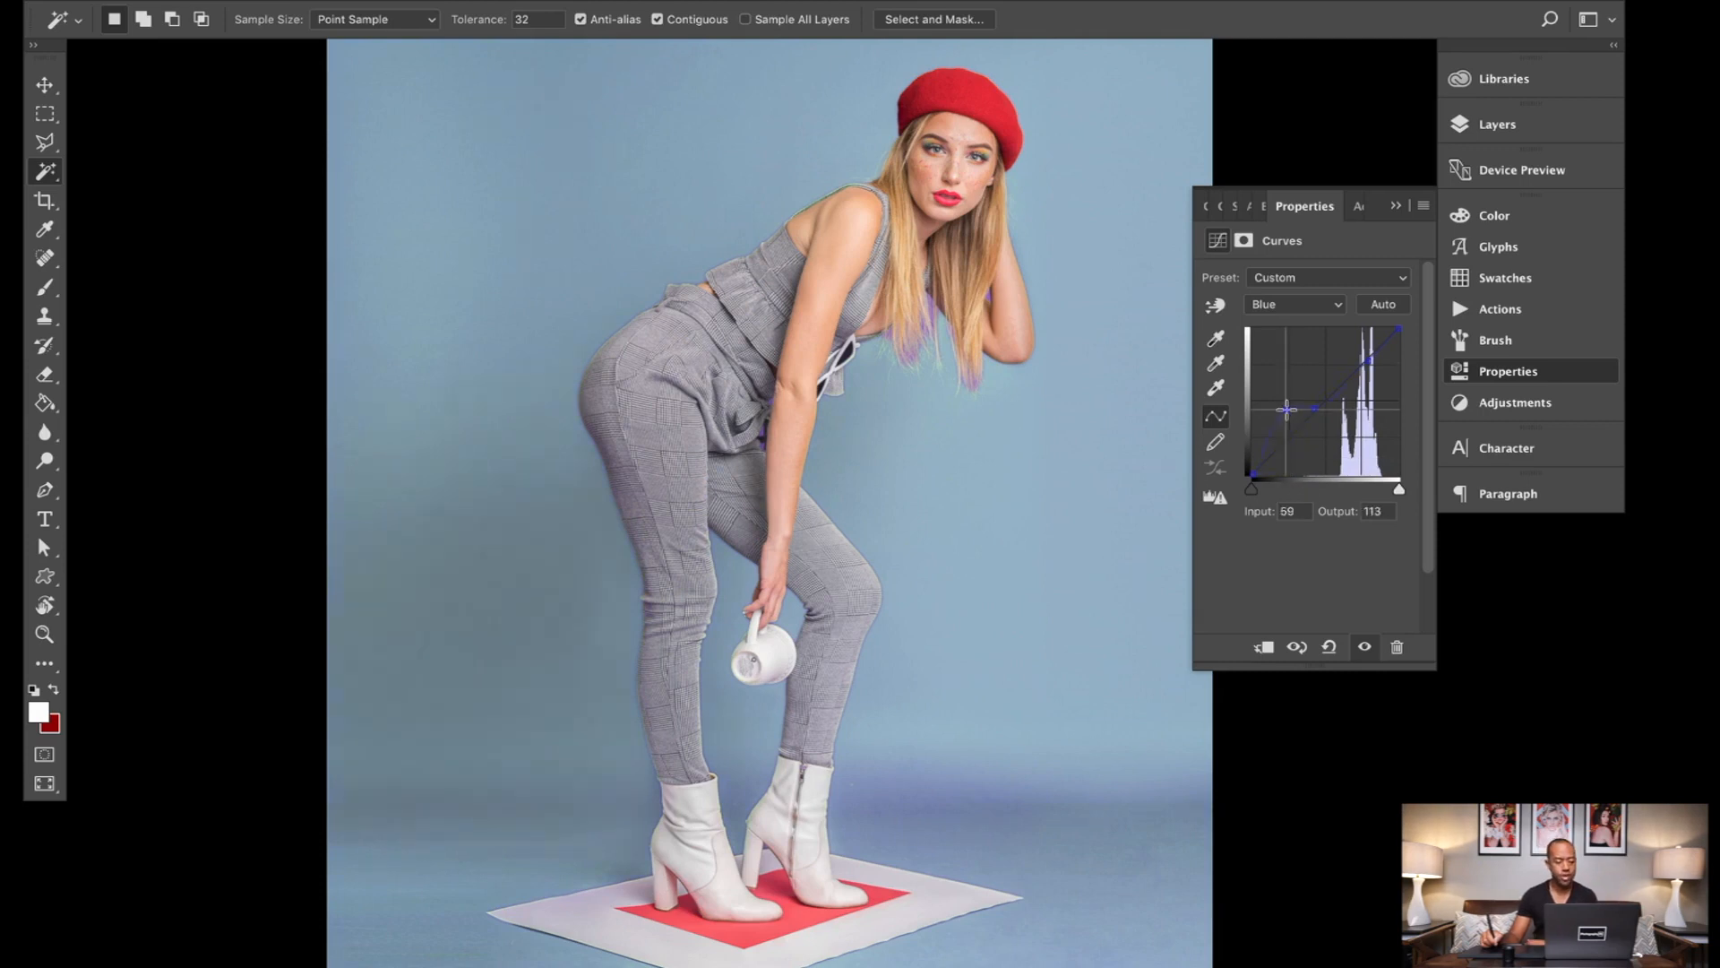
Step: Raise the highlight point on the Blue channel curve to give the backdrop a stronger blue
{"action": "left_click_drag", "start_coordinate": [1367, 361], "coordinate": [1399, 329]}
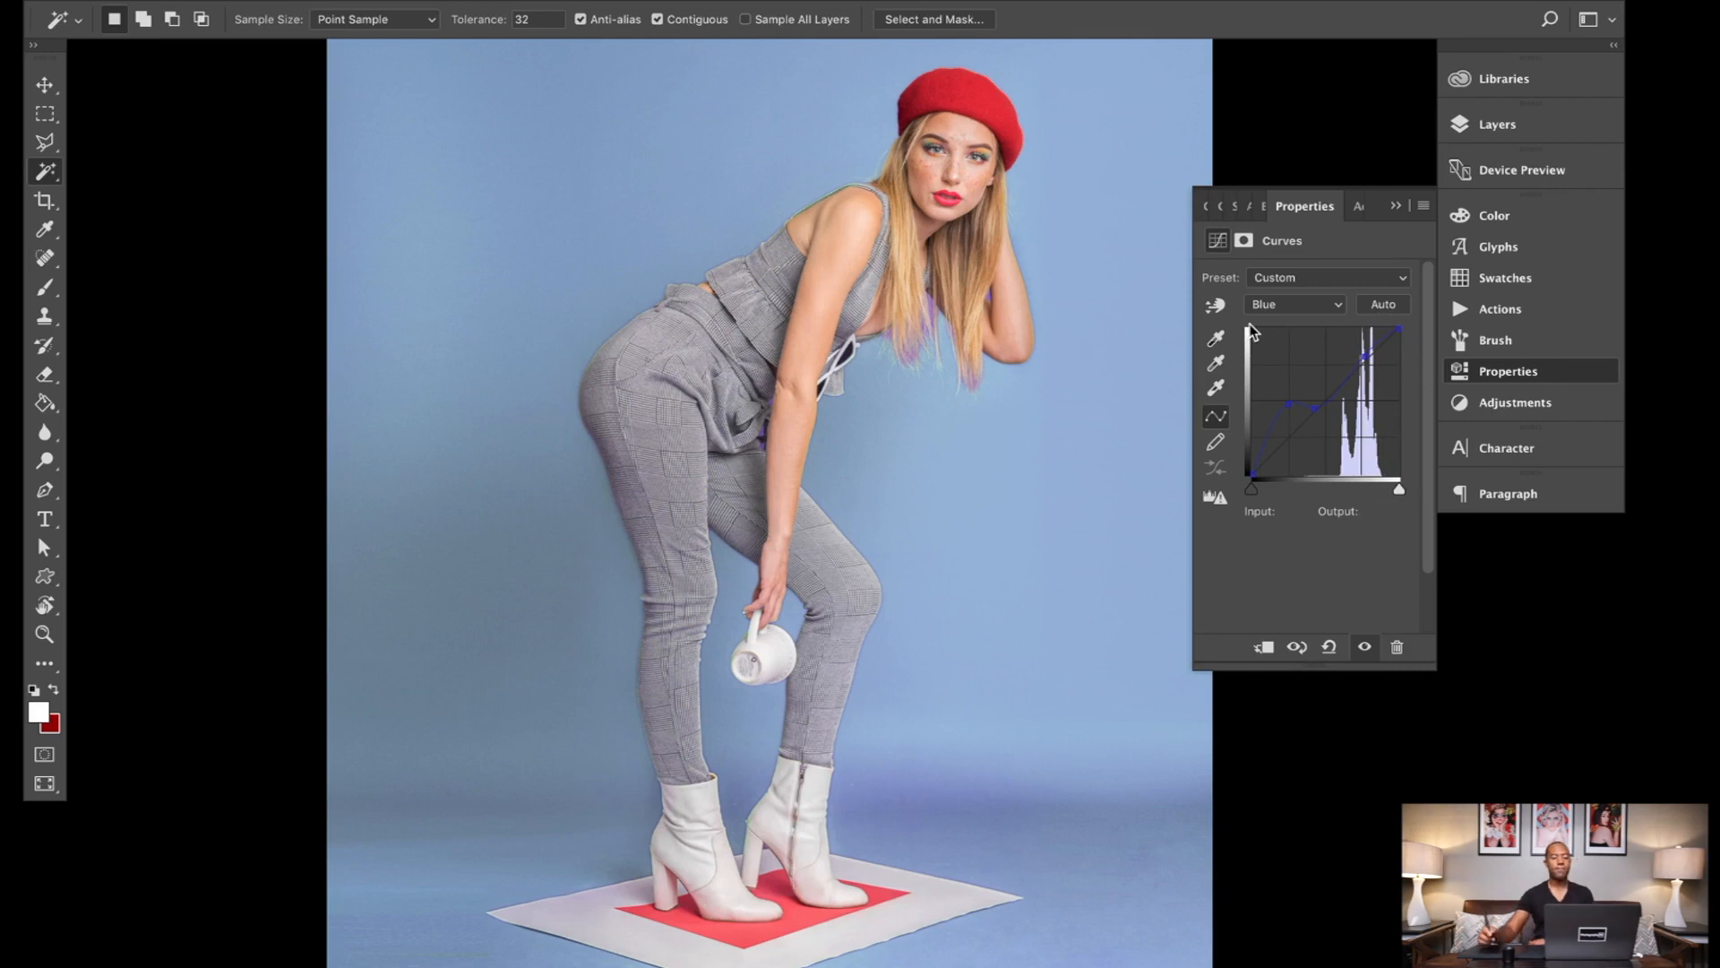
{"action": "scroll", "coordinate": [1109, 384], "scroll_direction": "down", "scroll_amount": 5}
{"action": "scroll", "coordinate": [1109, 383], "scroll_direction": "up", "scroll_amount": 4}
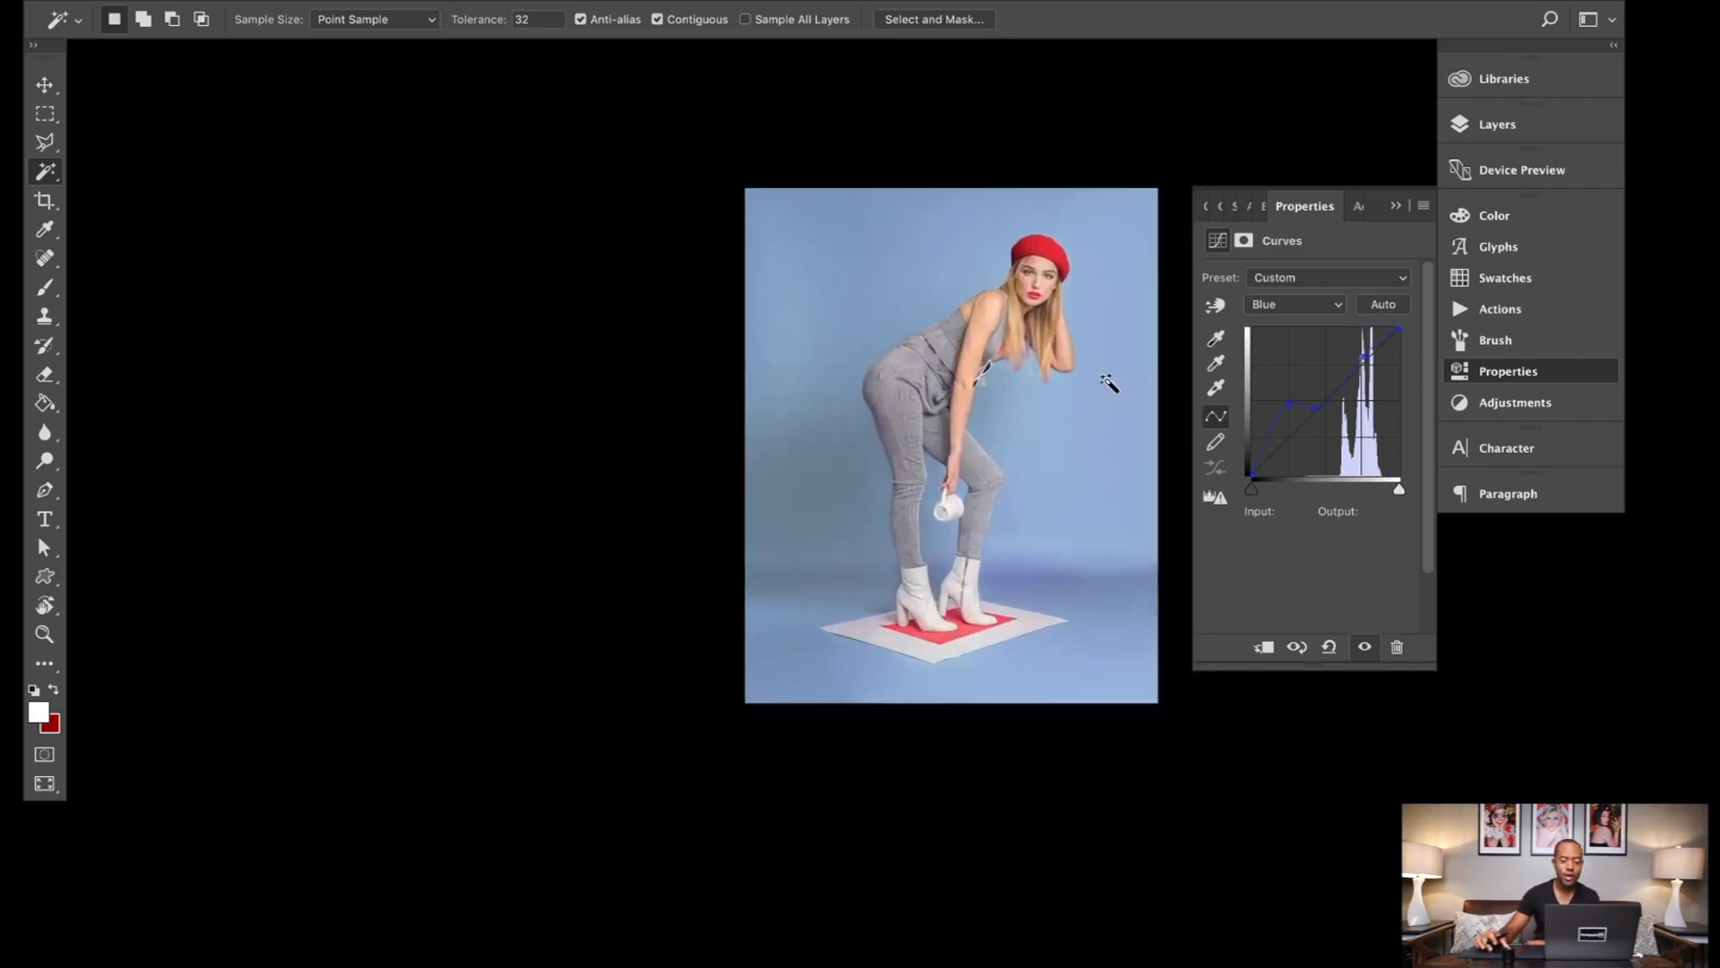
{"action": "scroll", "coordinate": [1109, 383], "scroll_direction": "up", "scroll_amount": 1}
{"action": "scroll", "coordinate": [1109, 384], "scroll_direction": "down", "scroll_amount": 1}
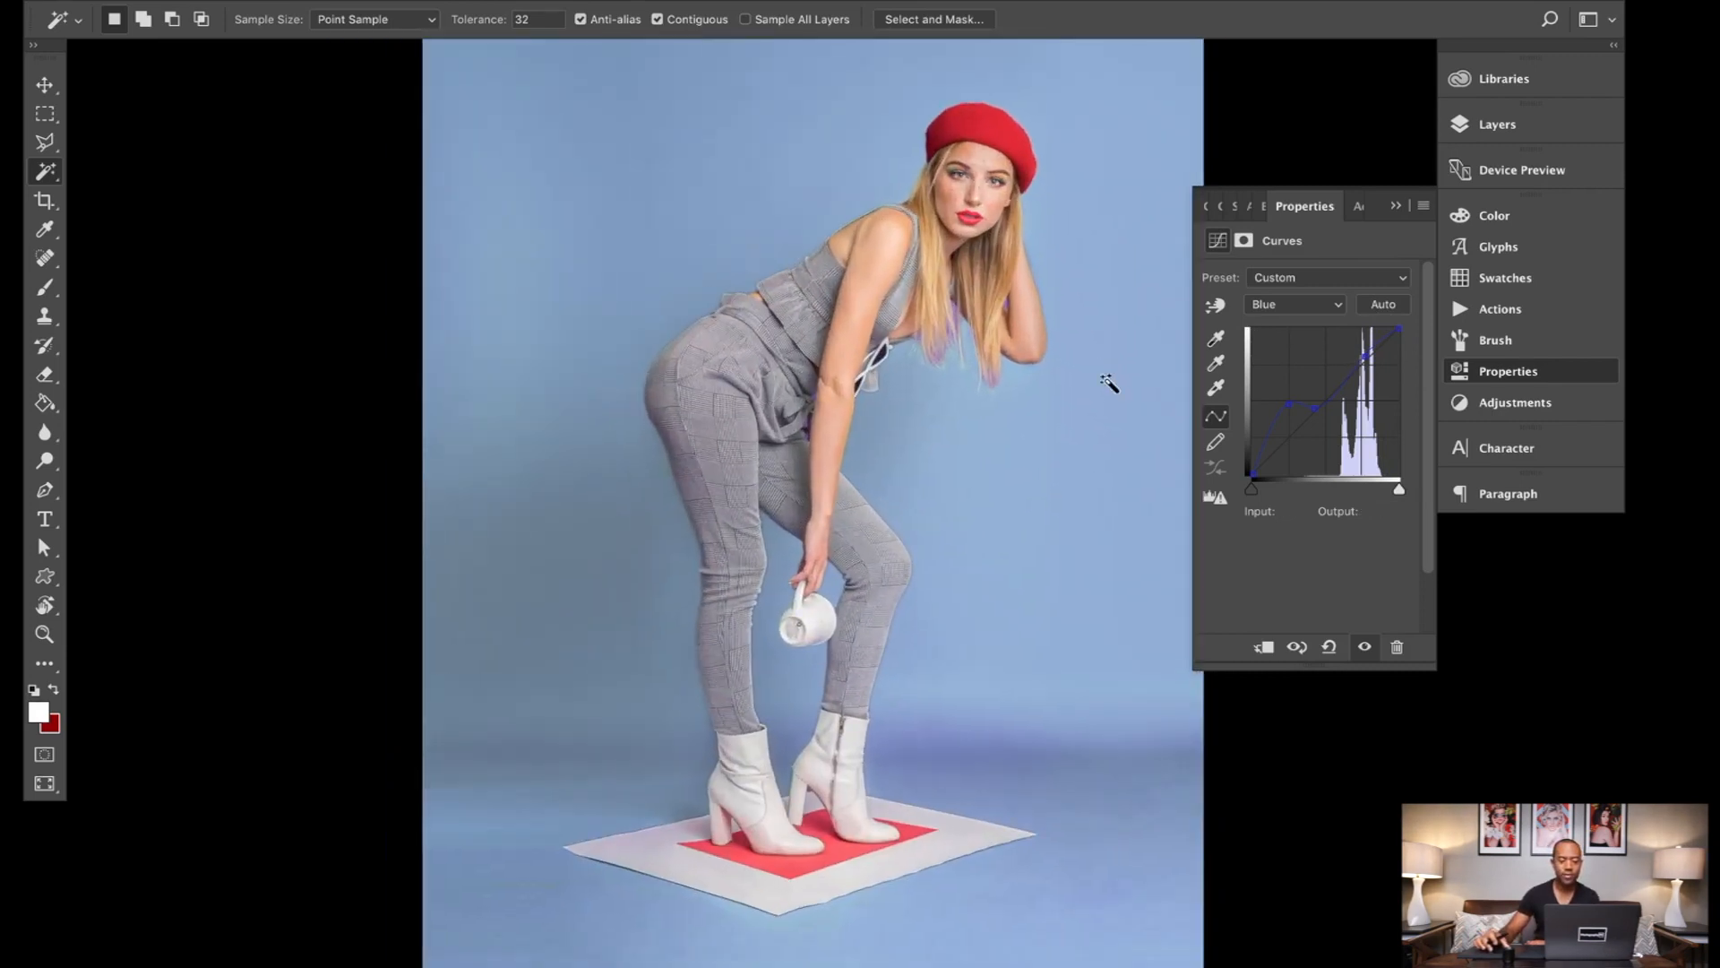
Step: Group the Curves 2 adjustment layer and the Background copy 2 layer together
{"action": "left_click", "coordinate": [1557, 126]}
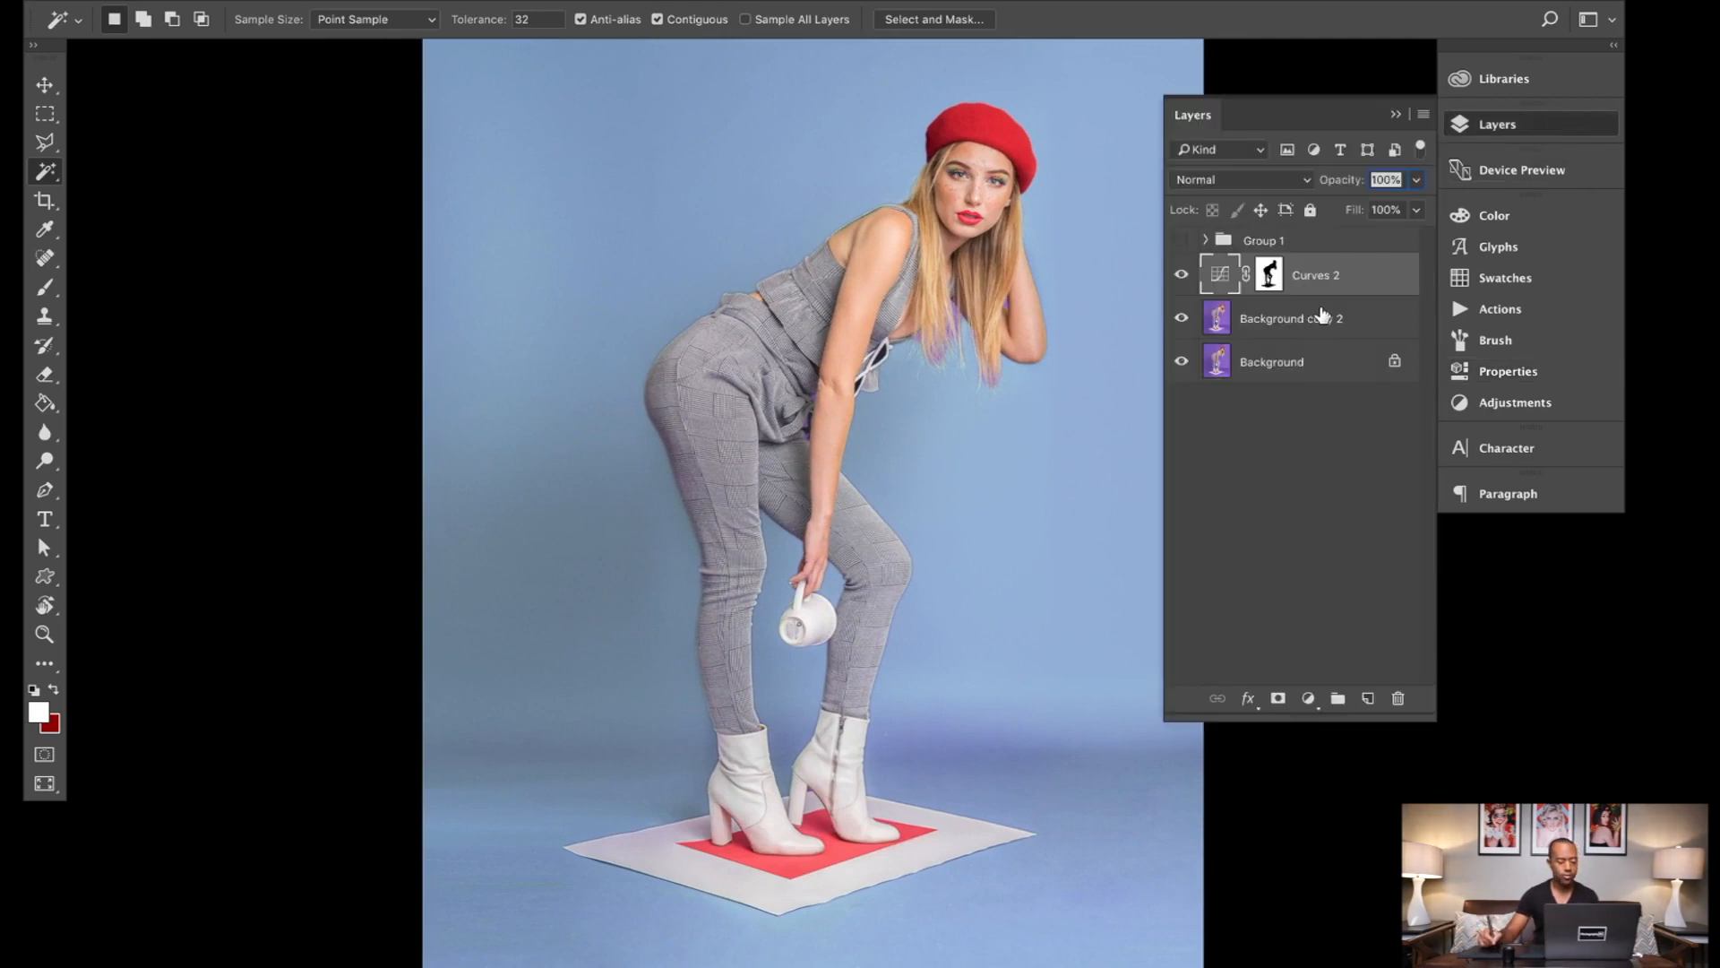
{"action": "left_click", "coordinate": [1326, 335], "text": "shift"}
{"action": "left_click", "coordinate": [1337, 698]}
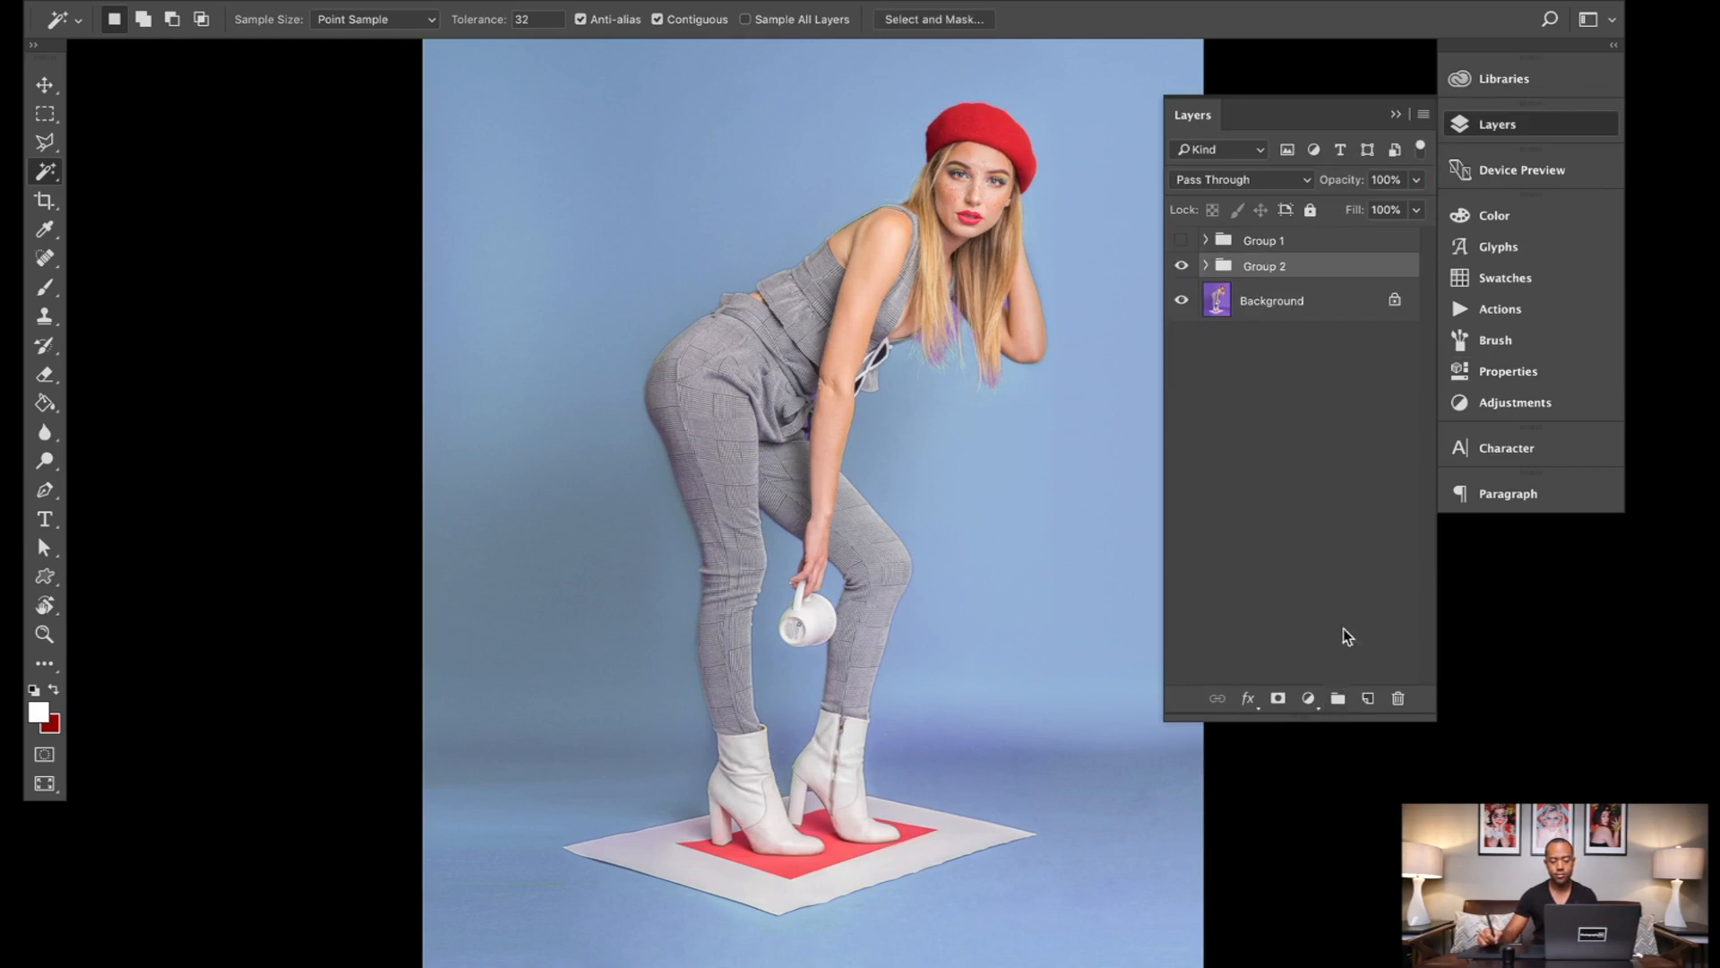
Step: Toggle the visibility of Group 2 several times to compare the recoloured backdrop with the original
{"action": "left_click", "coordinate": [1182, 267]}
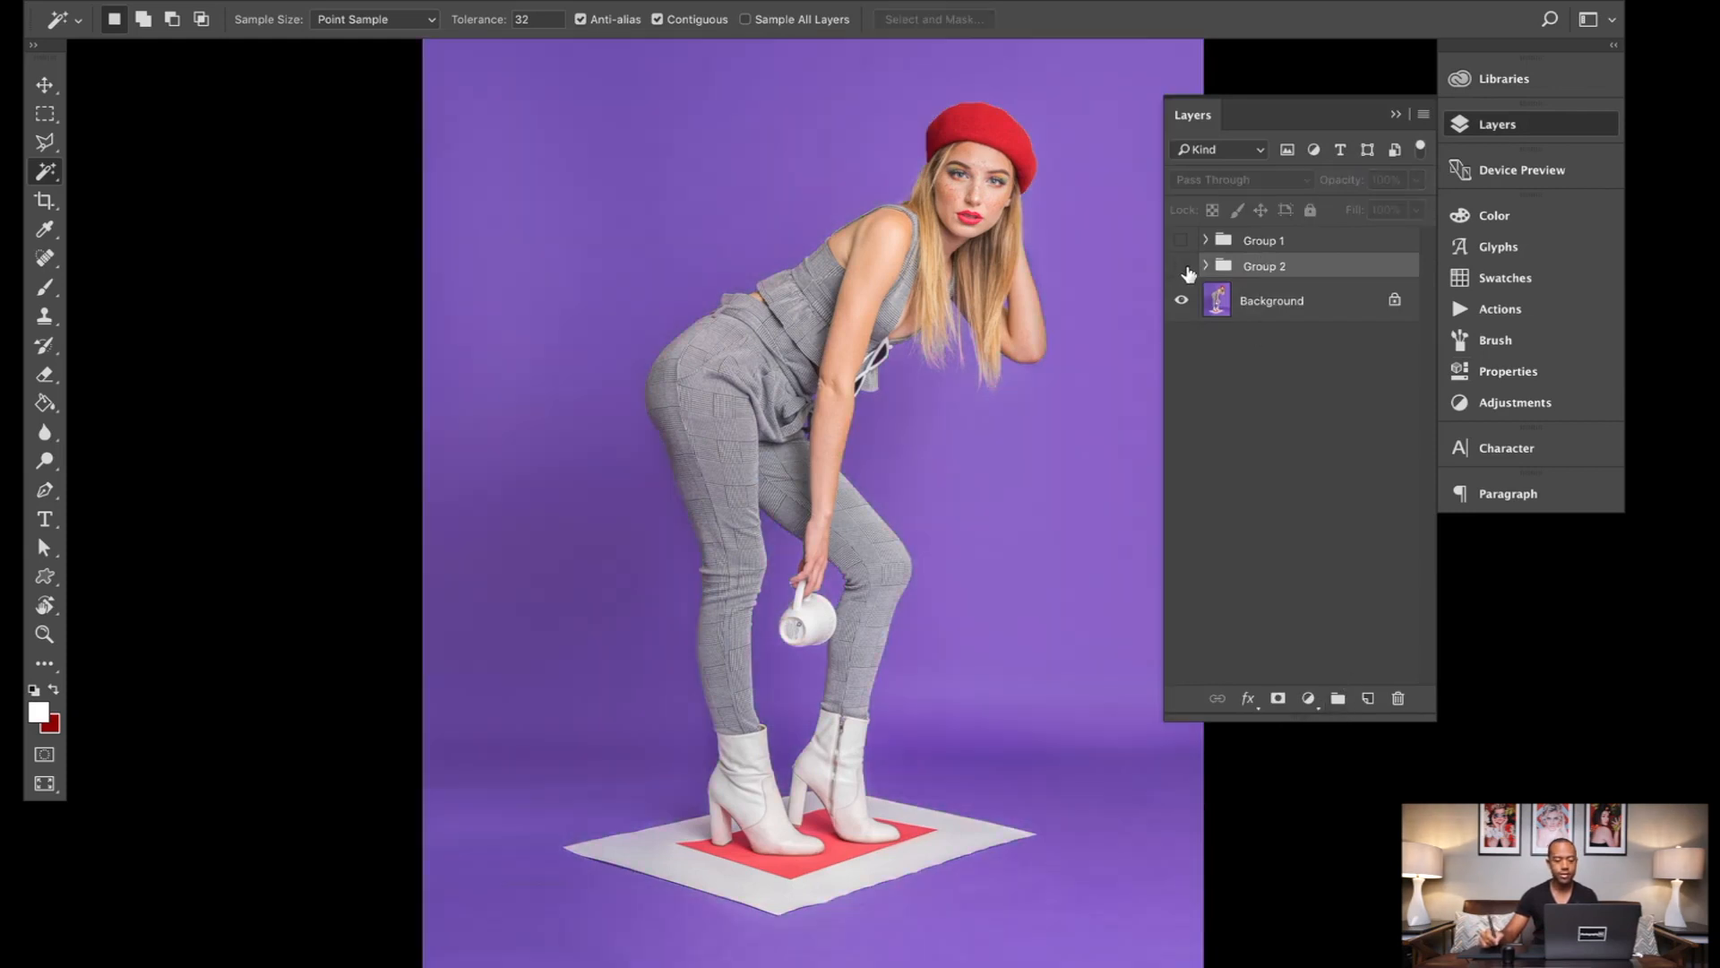
{"action": "left_click", "coordinate": [1182, 267]}
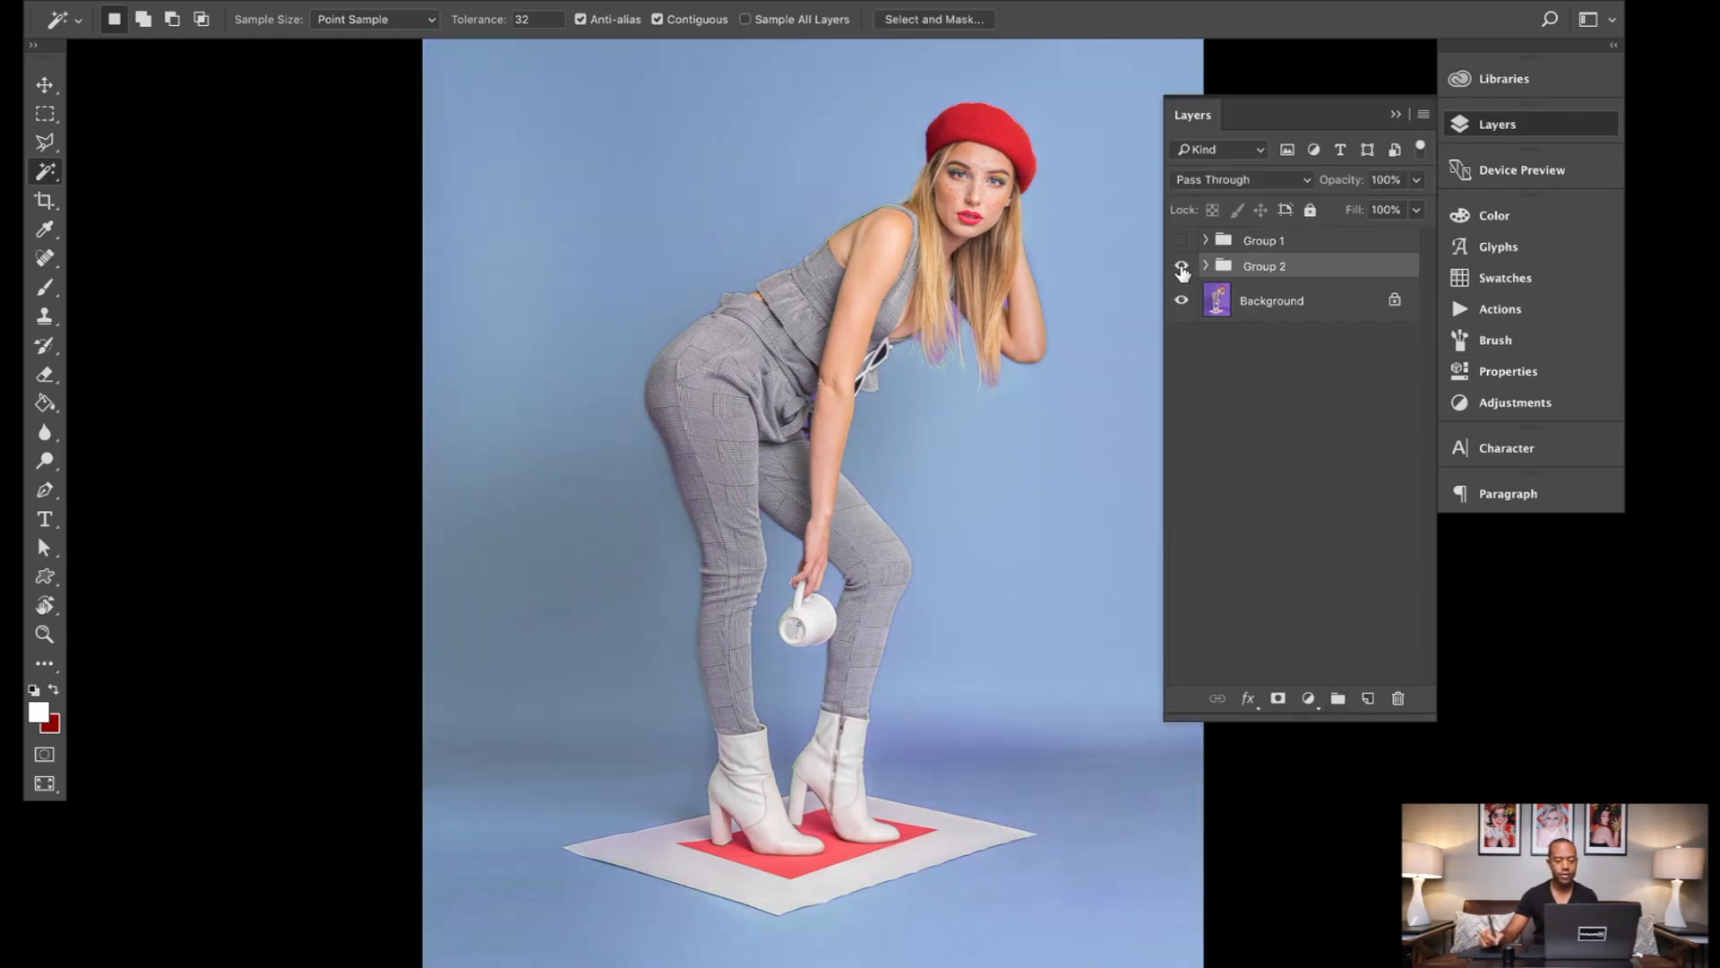
{"action": "left_click", "coordinate": [1182, 267]}
{"action": "left_click", "coordinate": [1182, 267]}
{"action": "left_click", "coordinate": [1182, 267]}
{"action": "left_click", "coordinate": [1182, 267]}
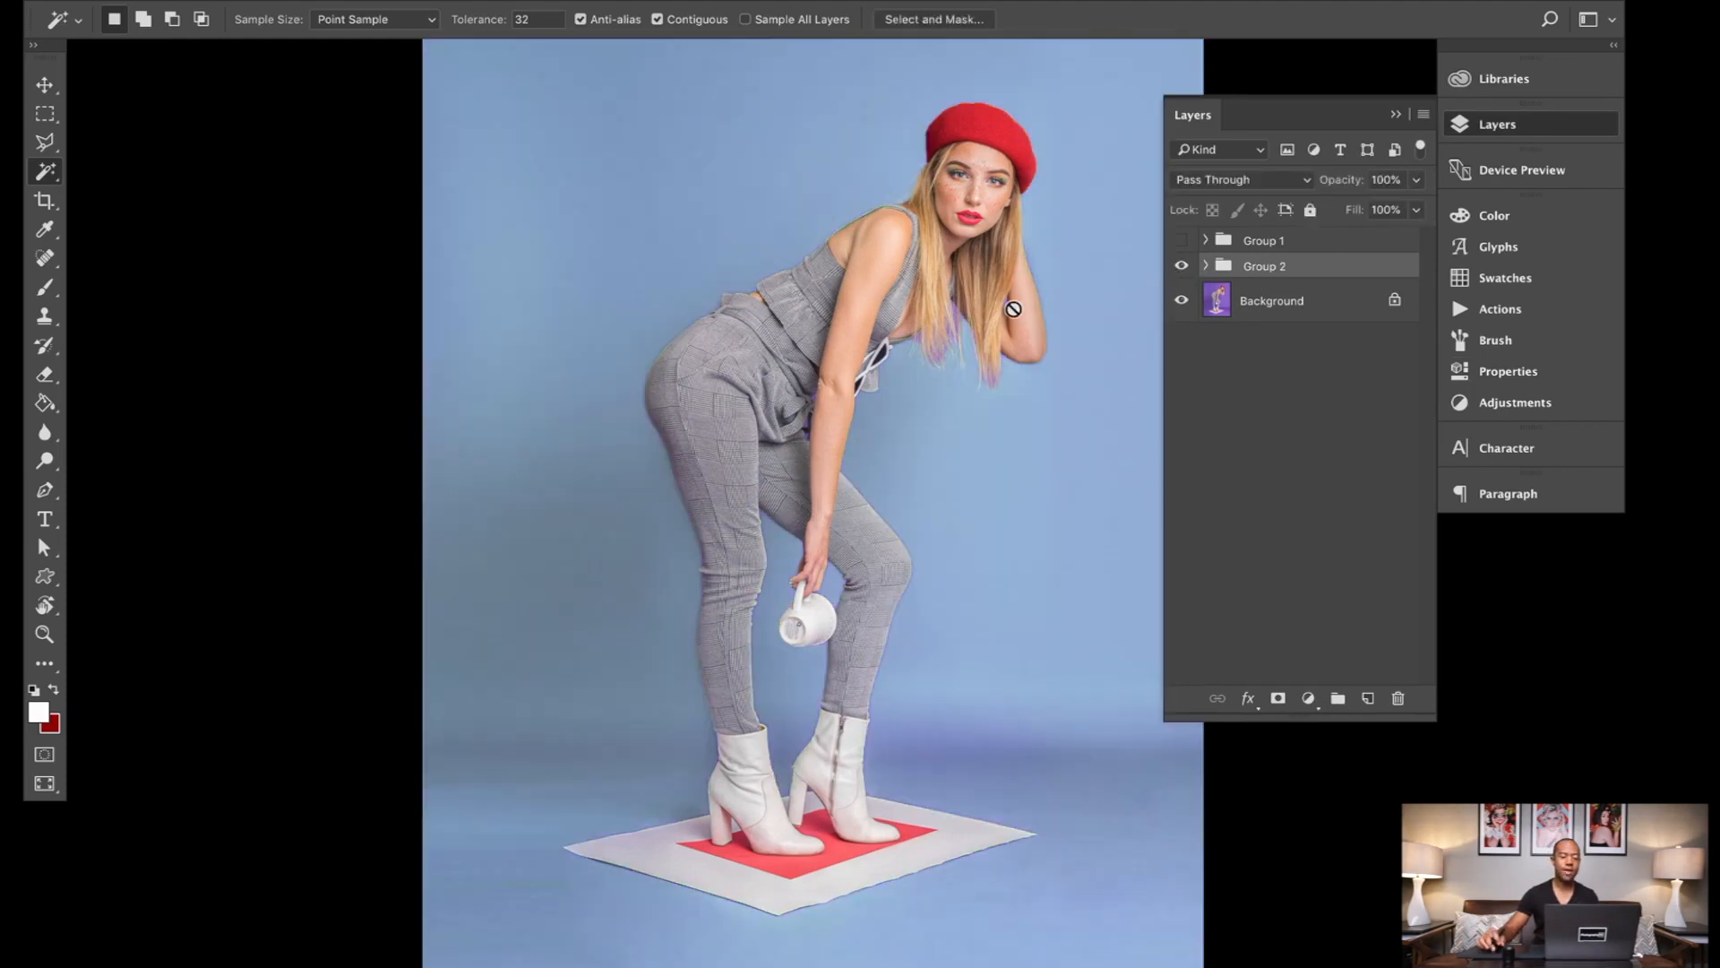
Step: Examine the hair ends, arm gaps and clothing edges closely for leftover purple and fringing, and check the picture as a whole
{"action": "scroll", "coordinate": [1009, 307], "scroll_direction": "up", "scroll_amount": 10}
{"action": "scroll", "coordinate": [1010, 308], "scroll_direction": "down", "scroll_amount": 3}
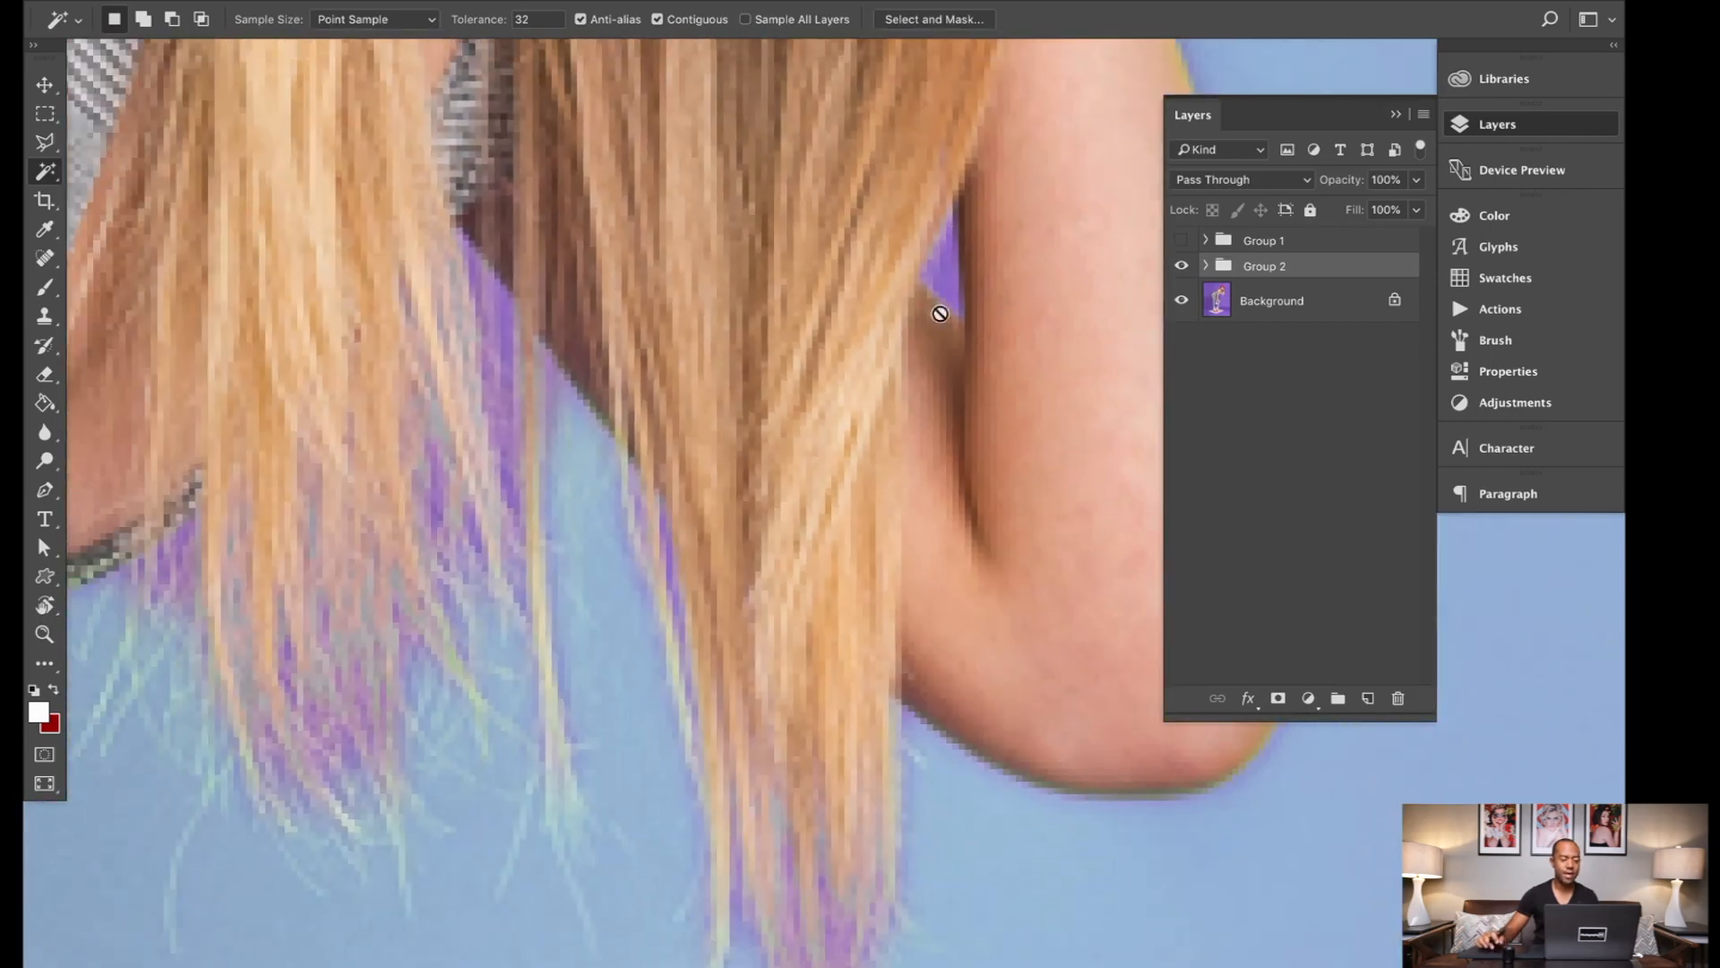
{"action": "scroll", "coordinate": [419, 407], "scroll_direction": "down", "scroll_amount": 2}
{"action": "scroll", "coordinate": [419, 406], "scroll_direction": "left", "scroll_amount": 2}
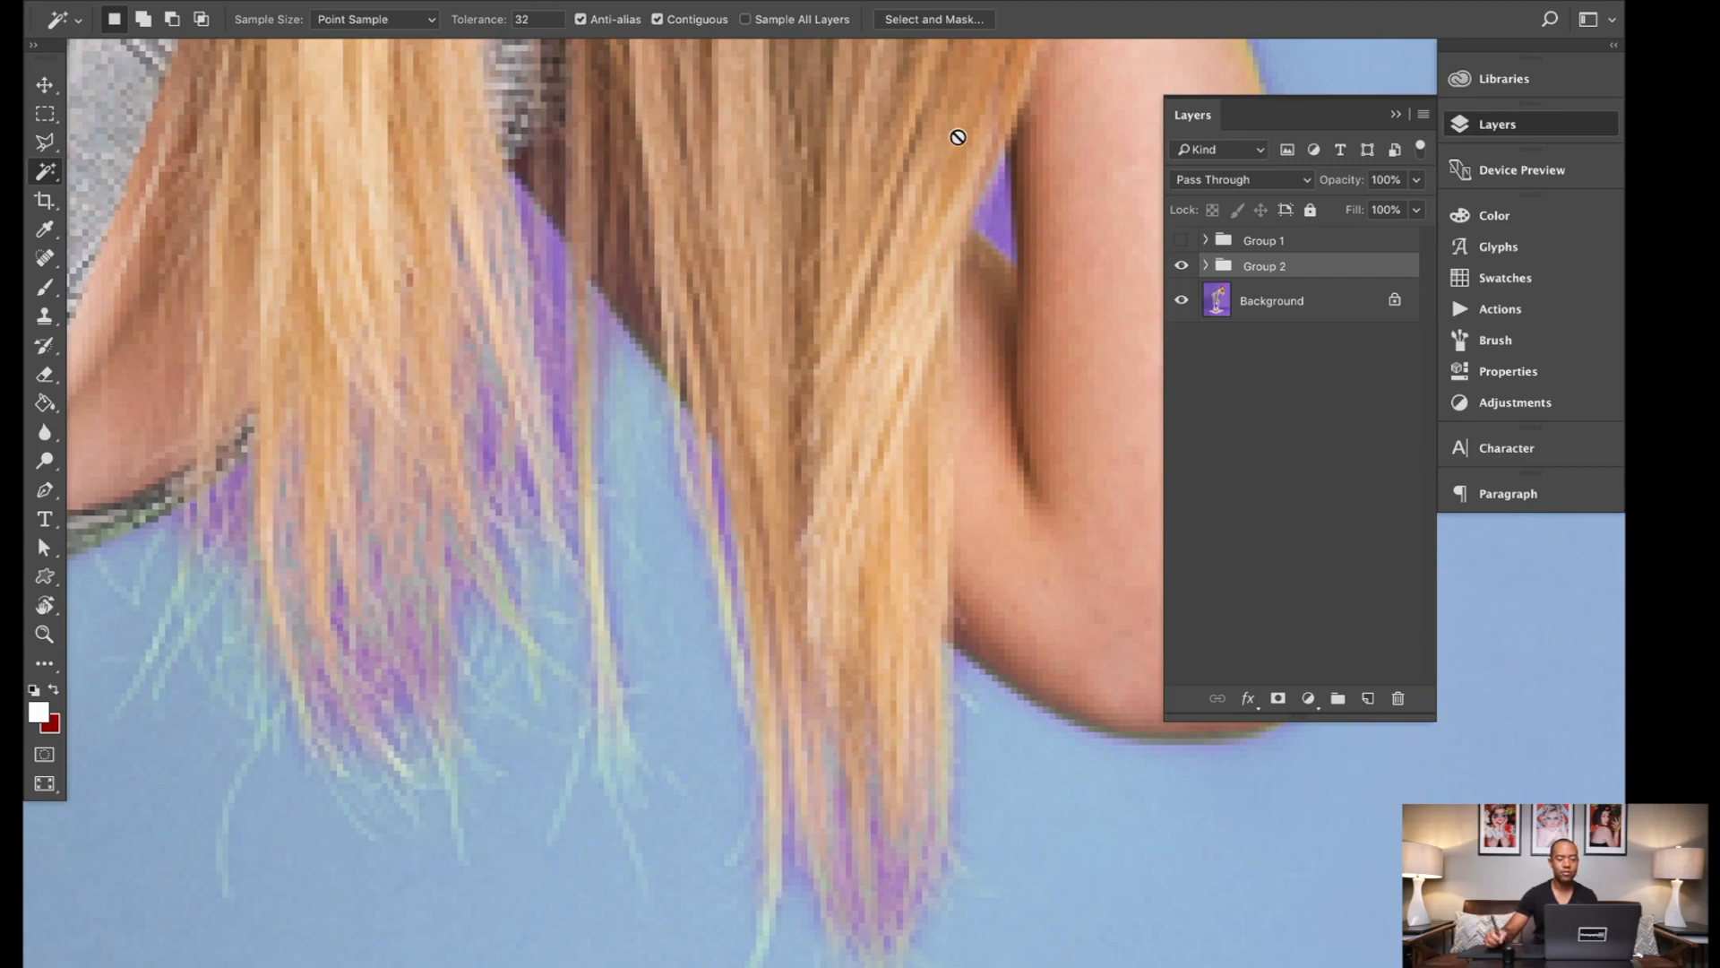
{"action": "scroll", "coordinate": [957, 137], "scroll_direction": "down", "scroll_amount": 5}
{"action": "scroll", "coordinate": [958, 137], "scroll_direction": "up", "scroll_amount": 5}
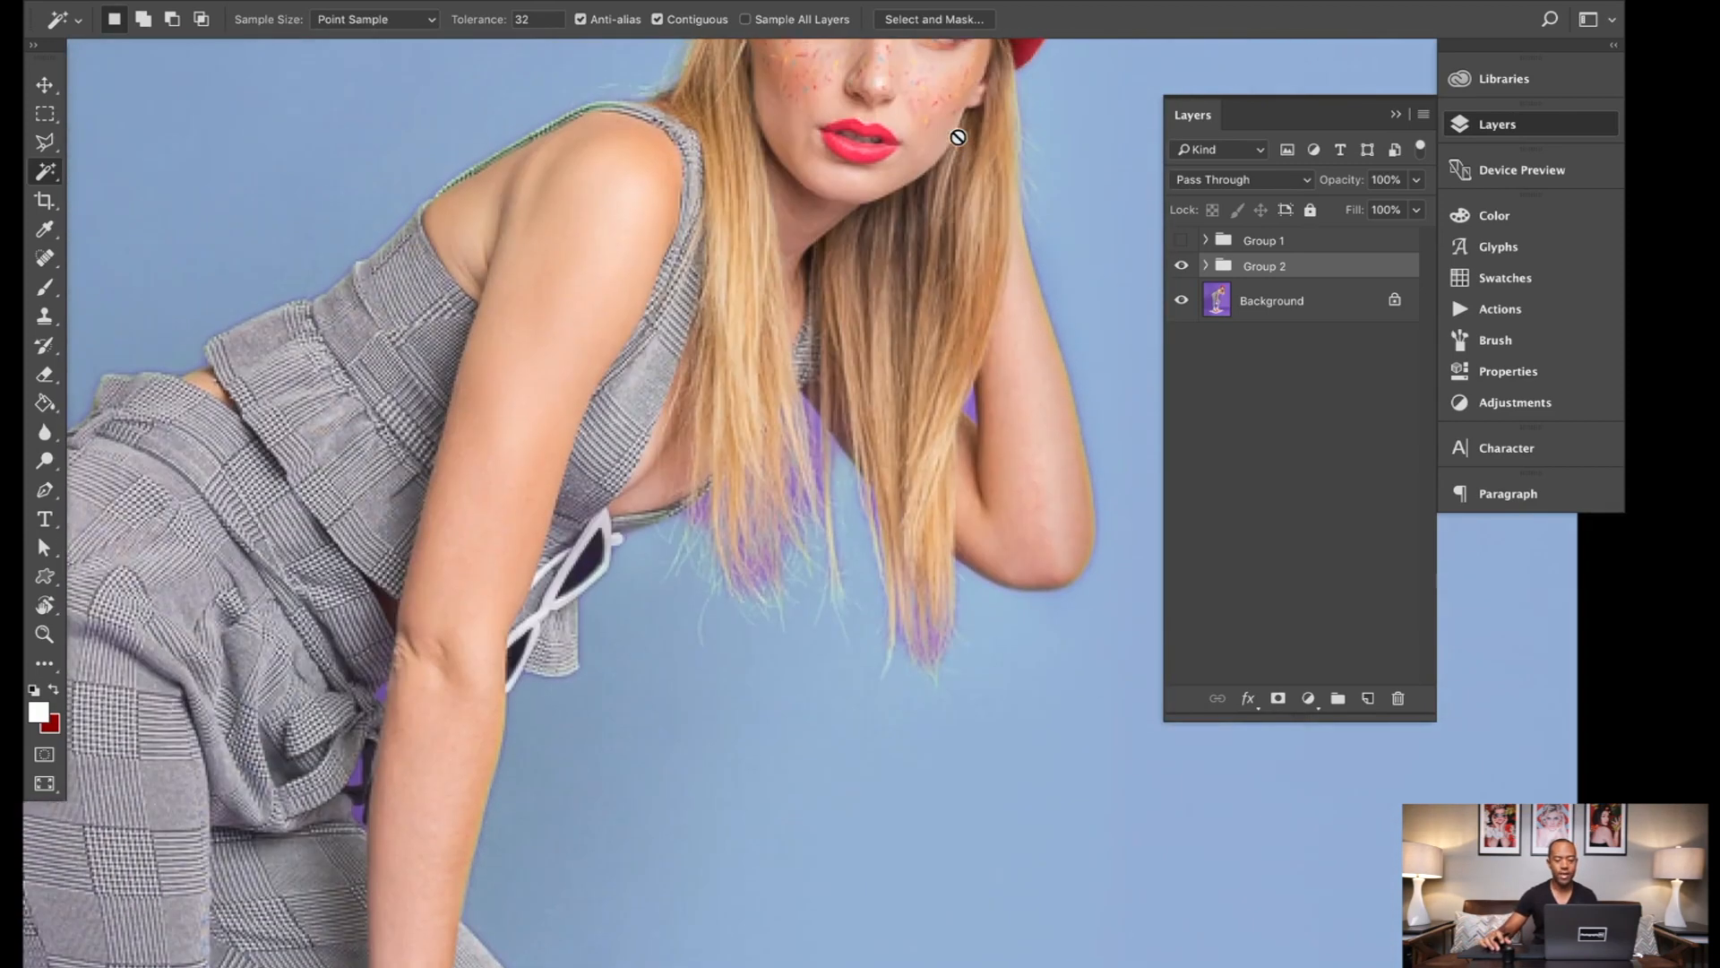
{"action": "scroll", "coordinate": [958, 137], "scroll_direction": "up", "scroll_amount": 1}
{"action": "scroll", "coordinate": [958, 137], "scroll_direction": "down", "scroll_amount": 3}
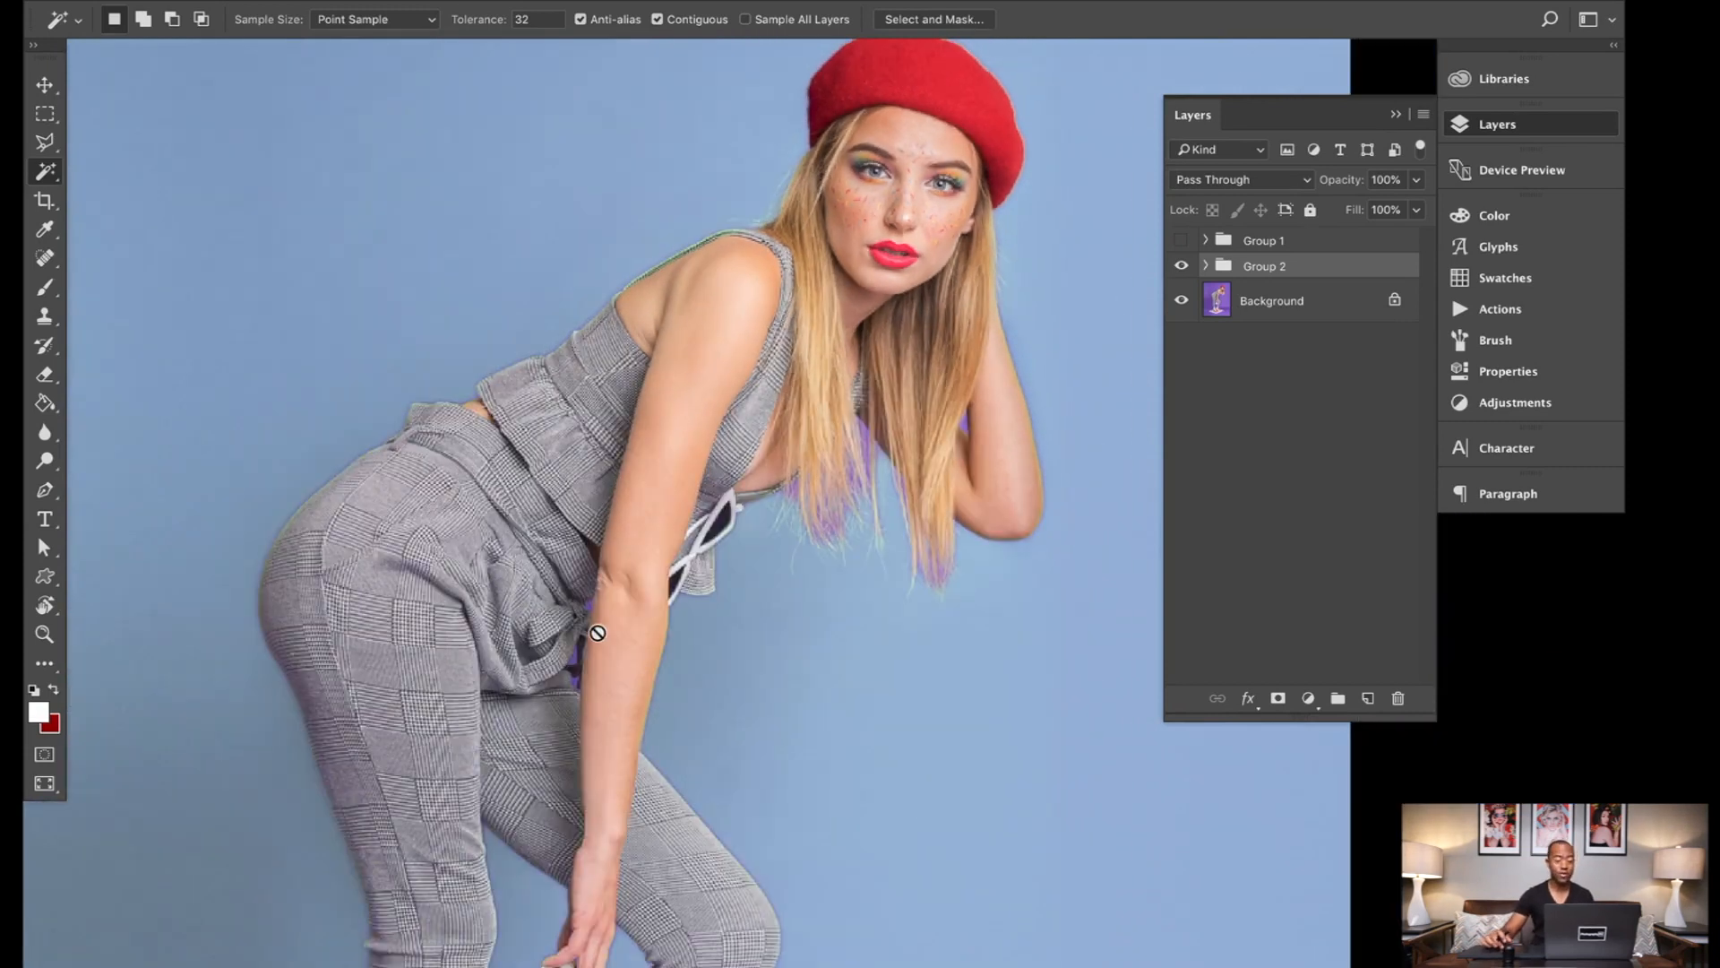
{"action": "scroll", "coordinate": [599, 634], "scroll_direction": "up", "scroll_amount": 6}
{"action": "scroll", "coordinate": [598, 635], "scroll_direction": "down", "scroll_amount": 8}
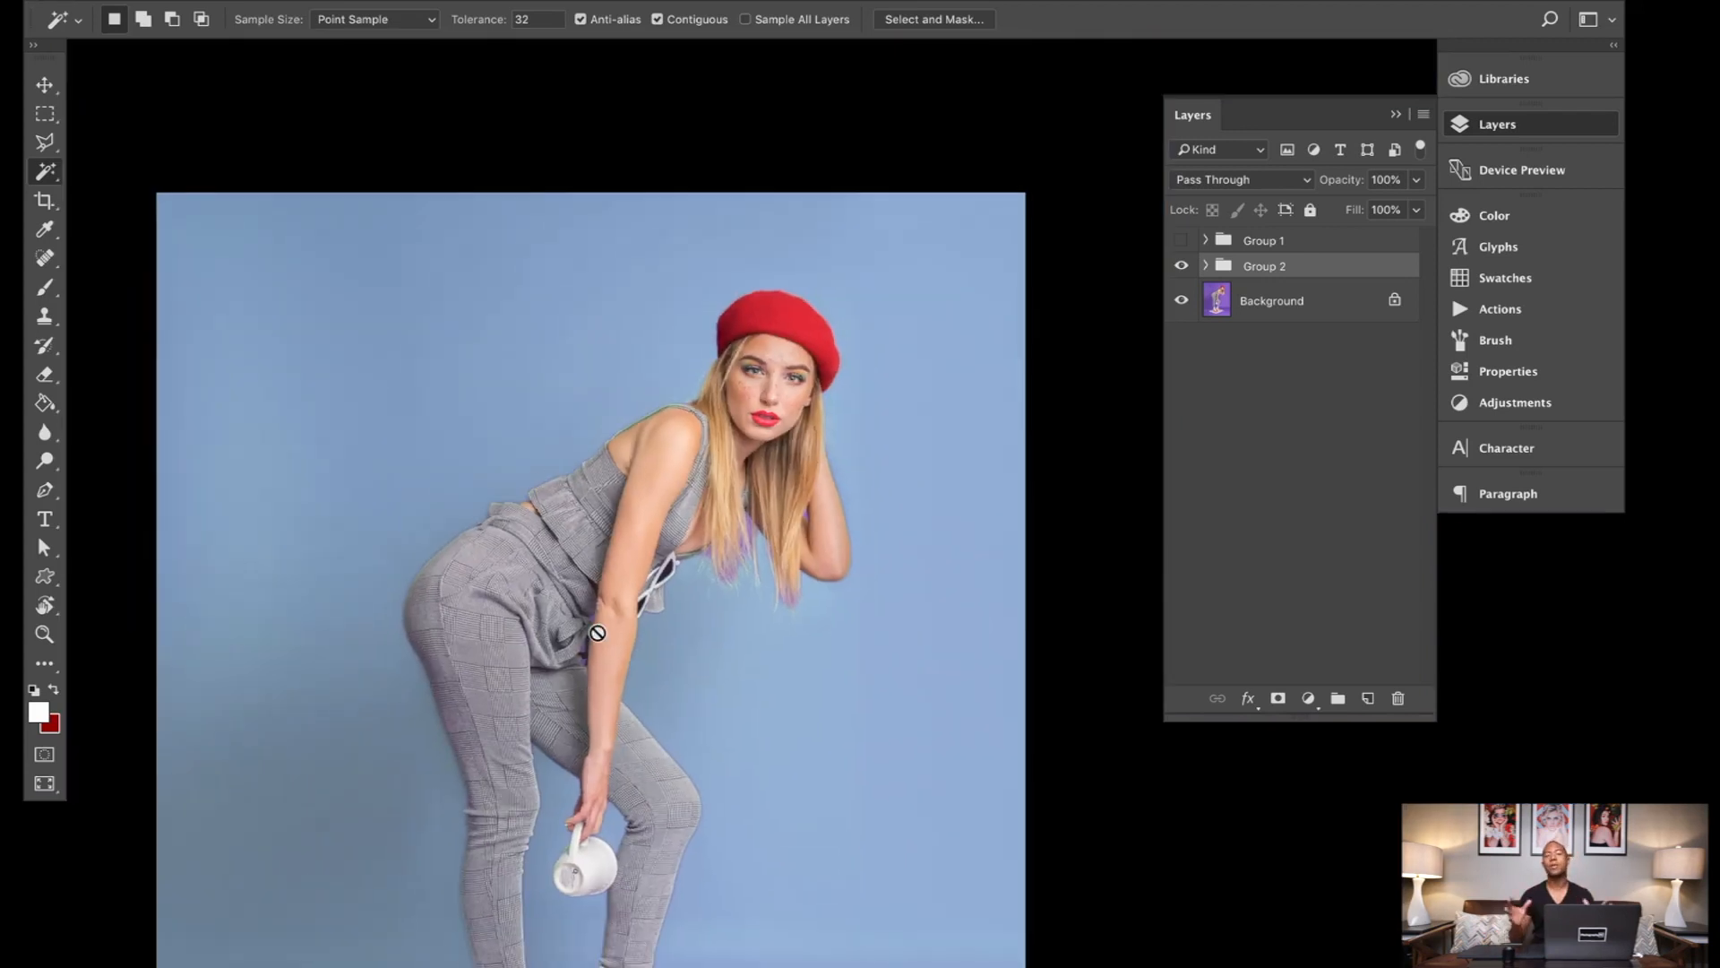
{"action": "scroll", "coordinate": [597, 633], "scroll_direction": "down", "scroll_amount": 1}
{"action": "scroll", "coordinate": [598, 632], "scroll_direction": "down", "scroll_amount": 10}
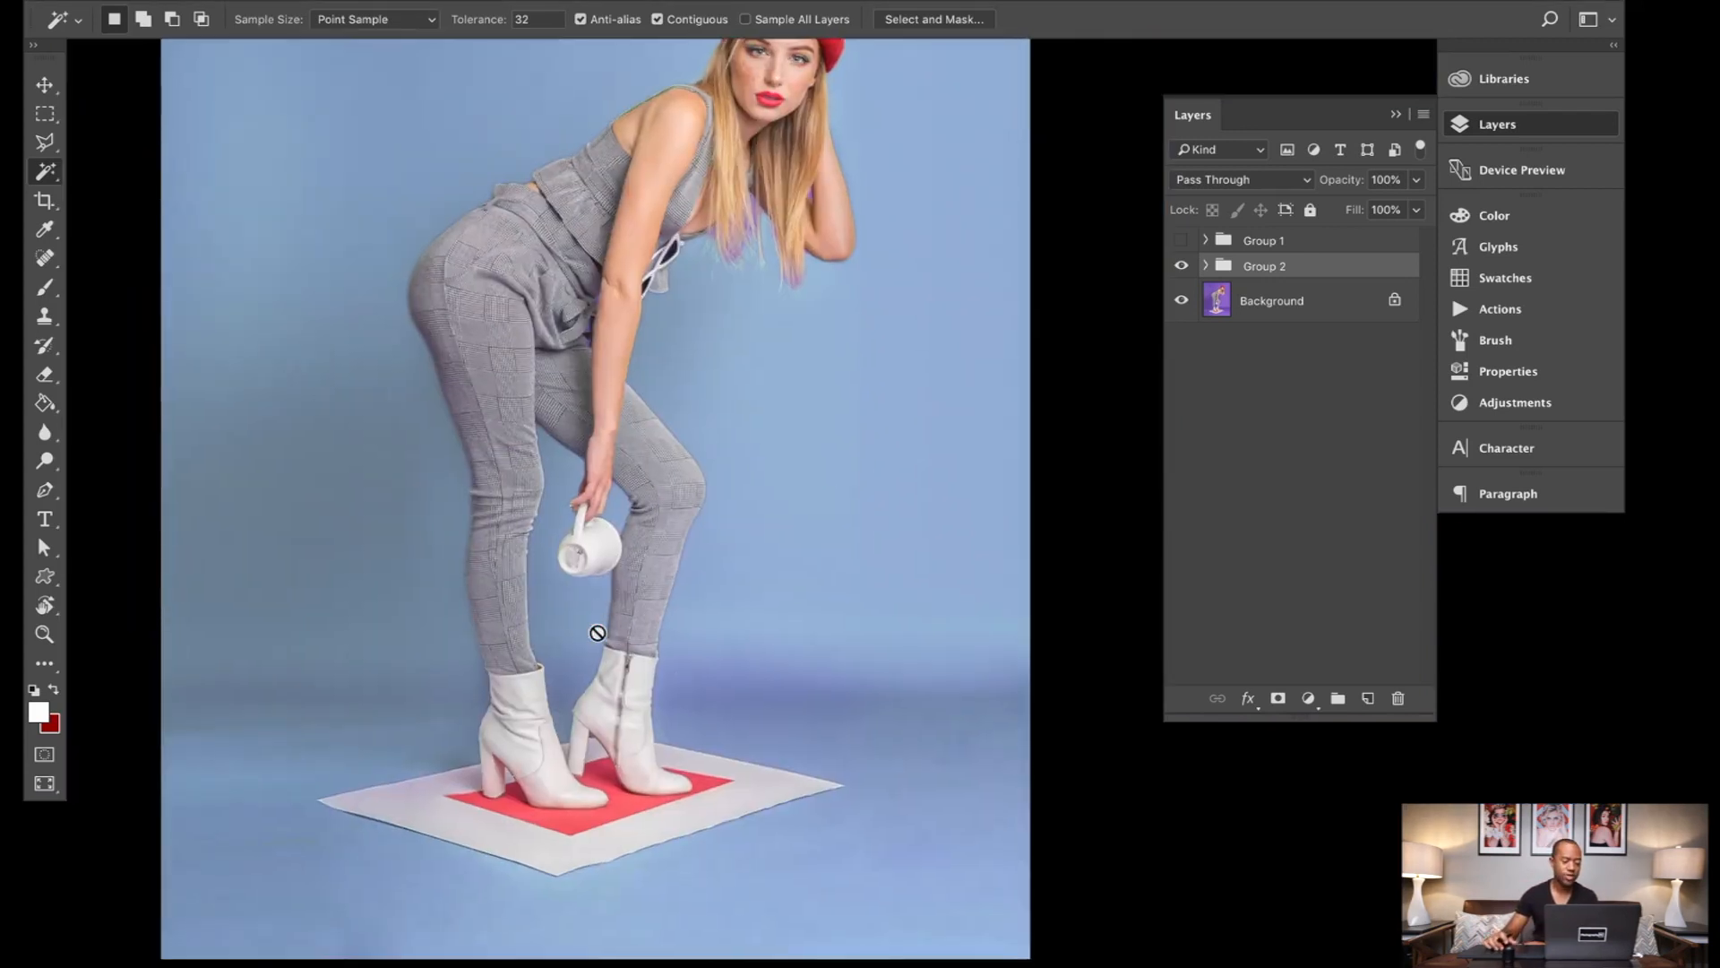
{"action": "scroll", "coordinate": [598, 632], "scroll_direction": "up", "scroll_amount": 2}
{"action": "scroll", "coordinate": [598, 633], "scroll_direction": "down", "scroll_amount": 1}
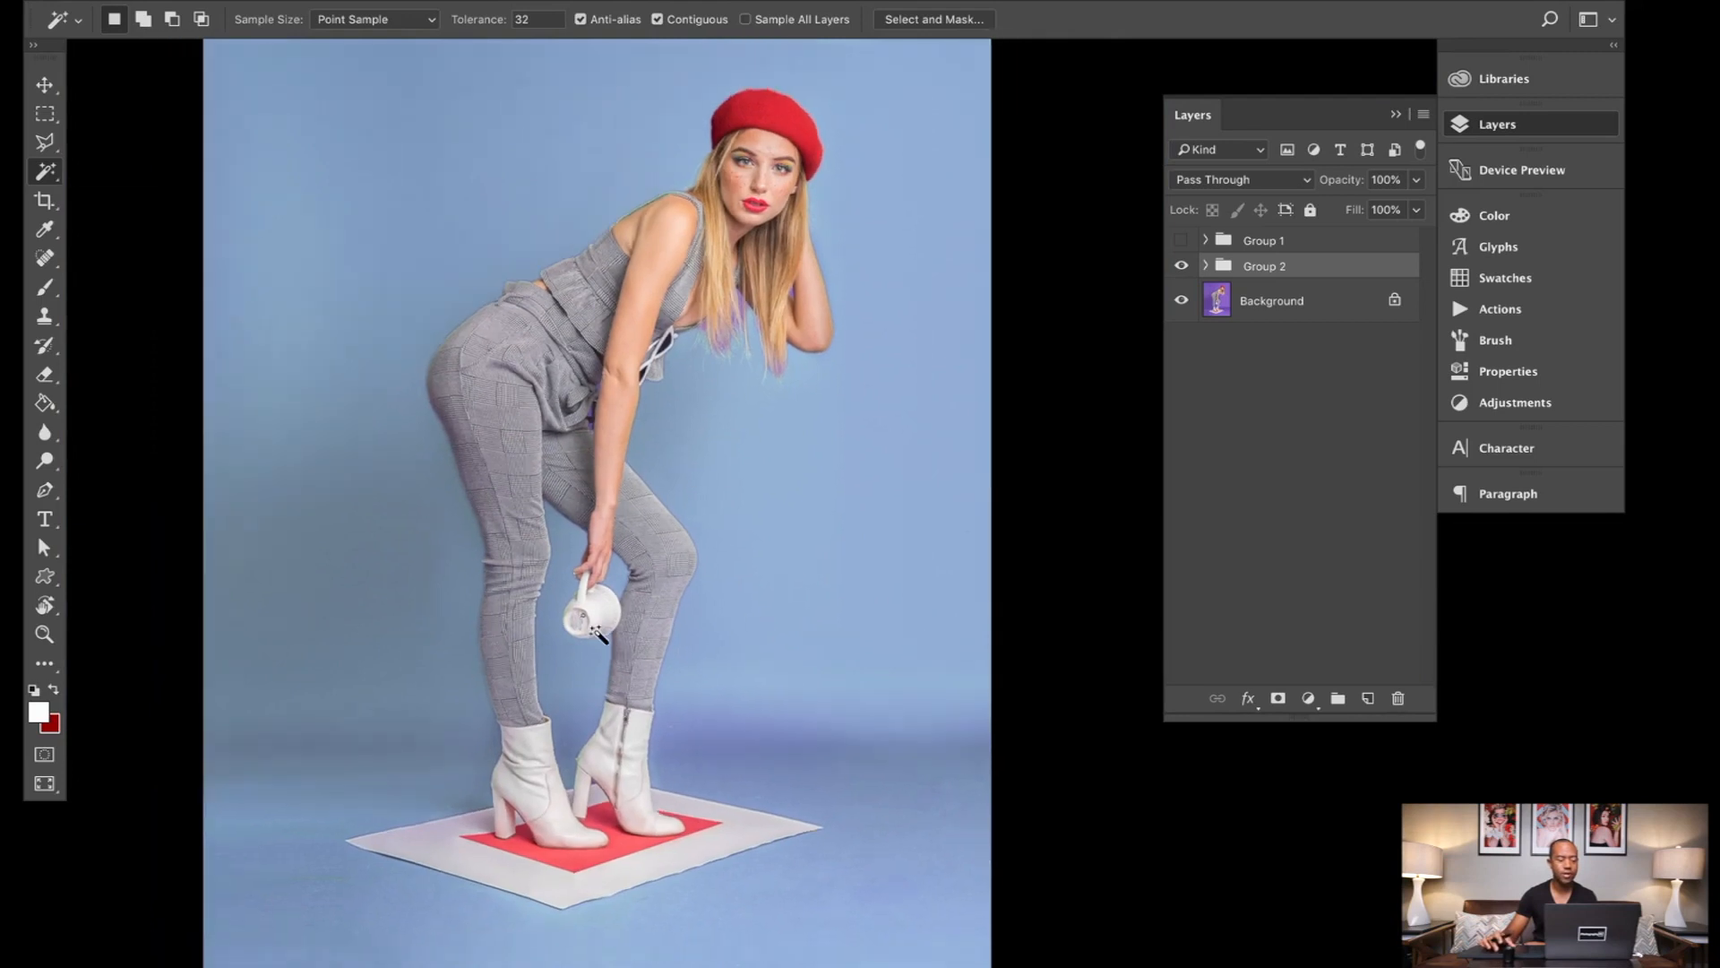
{"action": "scroll", "coordinate": [598, 632], "scroll_direction": "up", "scroll_amount": 5}
{"action": "scroll", "coordinate": [597, 632], "scroll_direction": "down", "scroll_amount": 1}
{"action": "scroll", "coordinate": [597, 632], "scroll_direction": "down", "scroll_amount": 1}
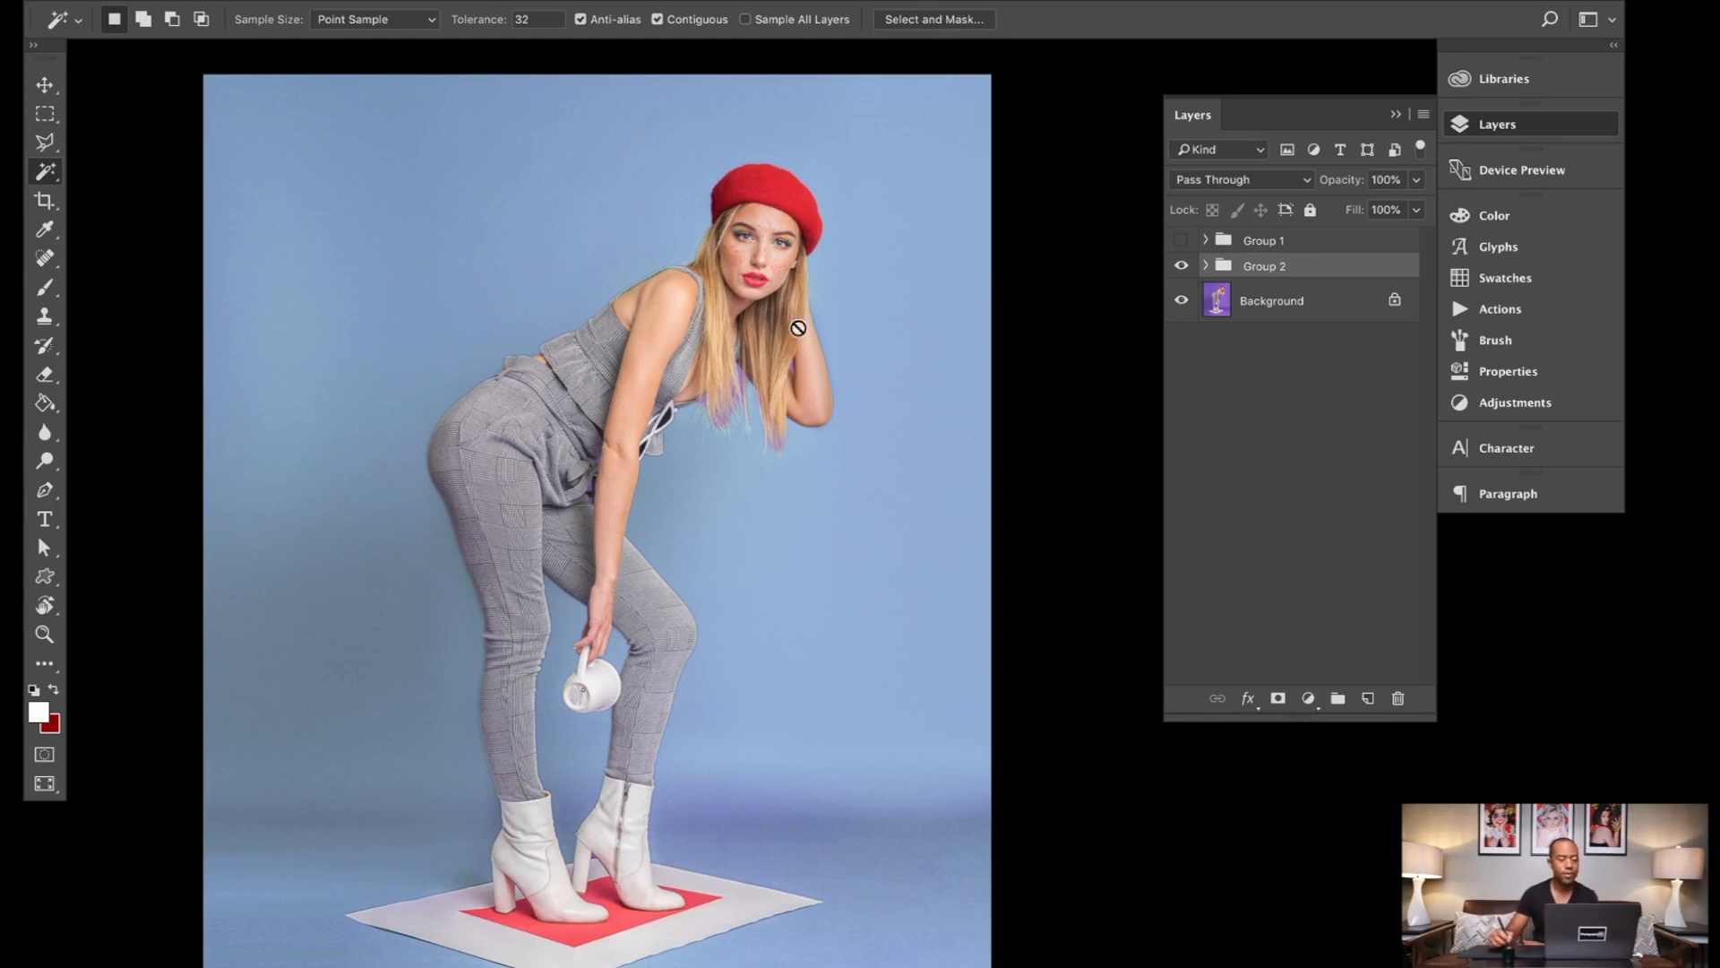
Step: Expand Group 2 and target the Curves 2 layer mask for painting with the Brush tool
{"action": "left_click", "coordinate": [1208, 268]}
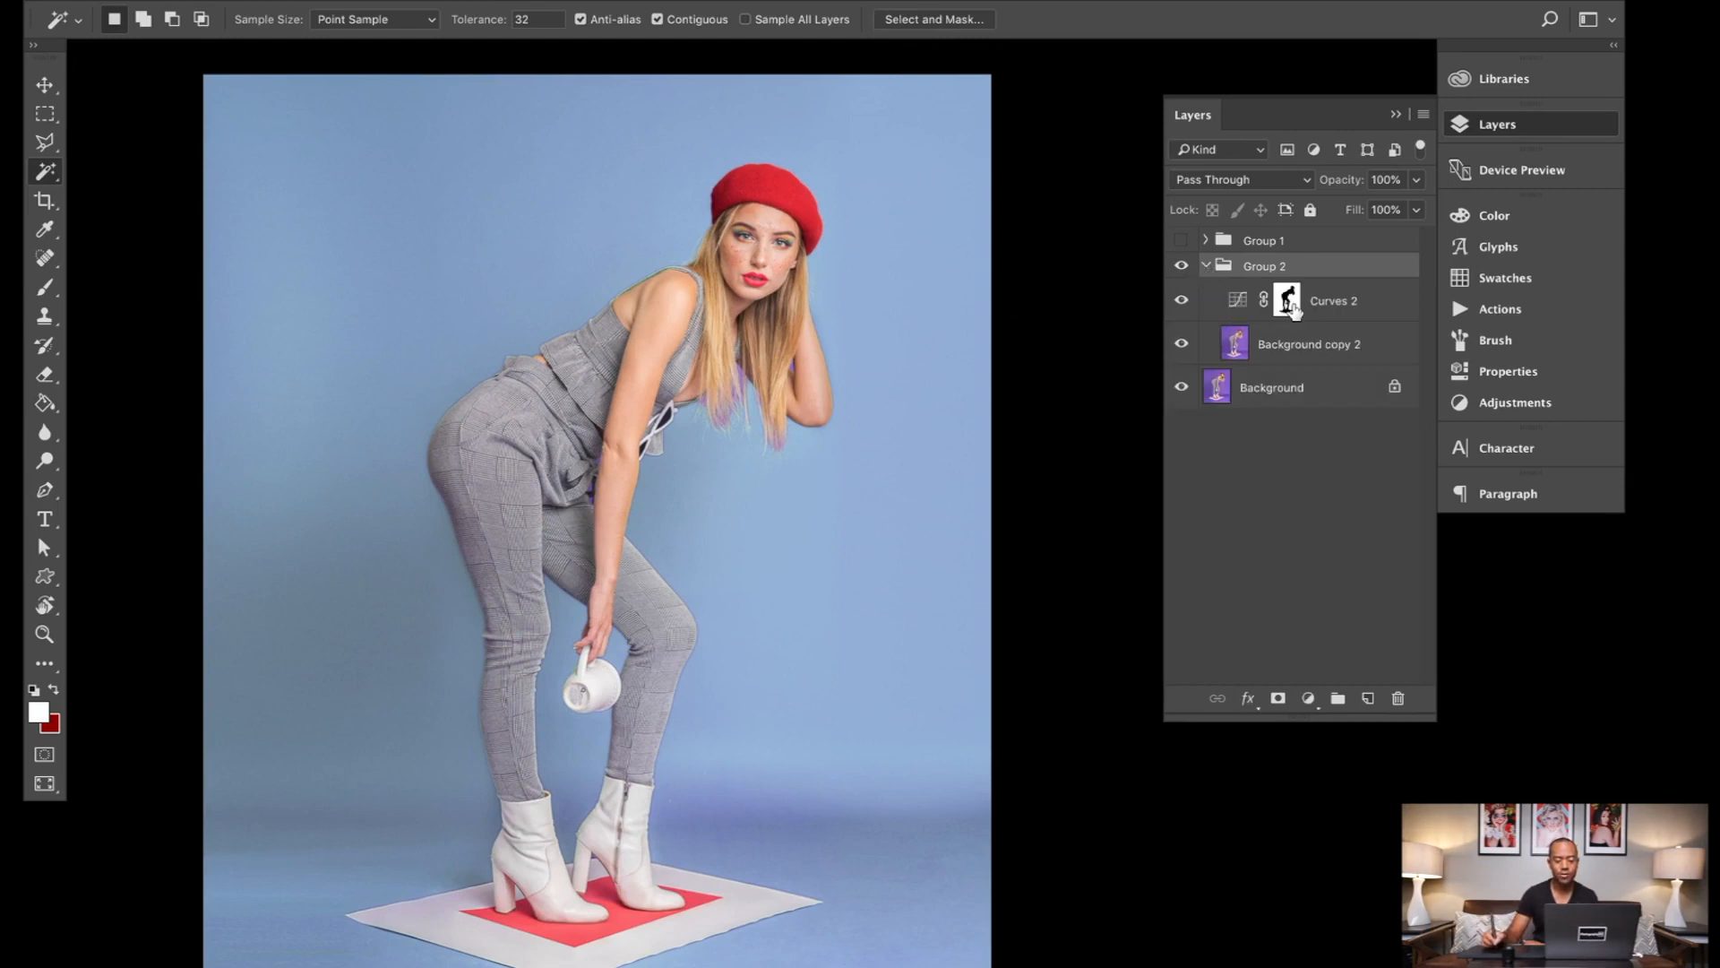
{"action": "left_click", "coordinate": [1288, 305]}
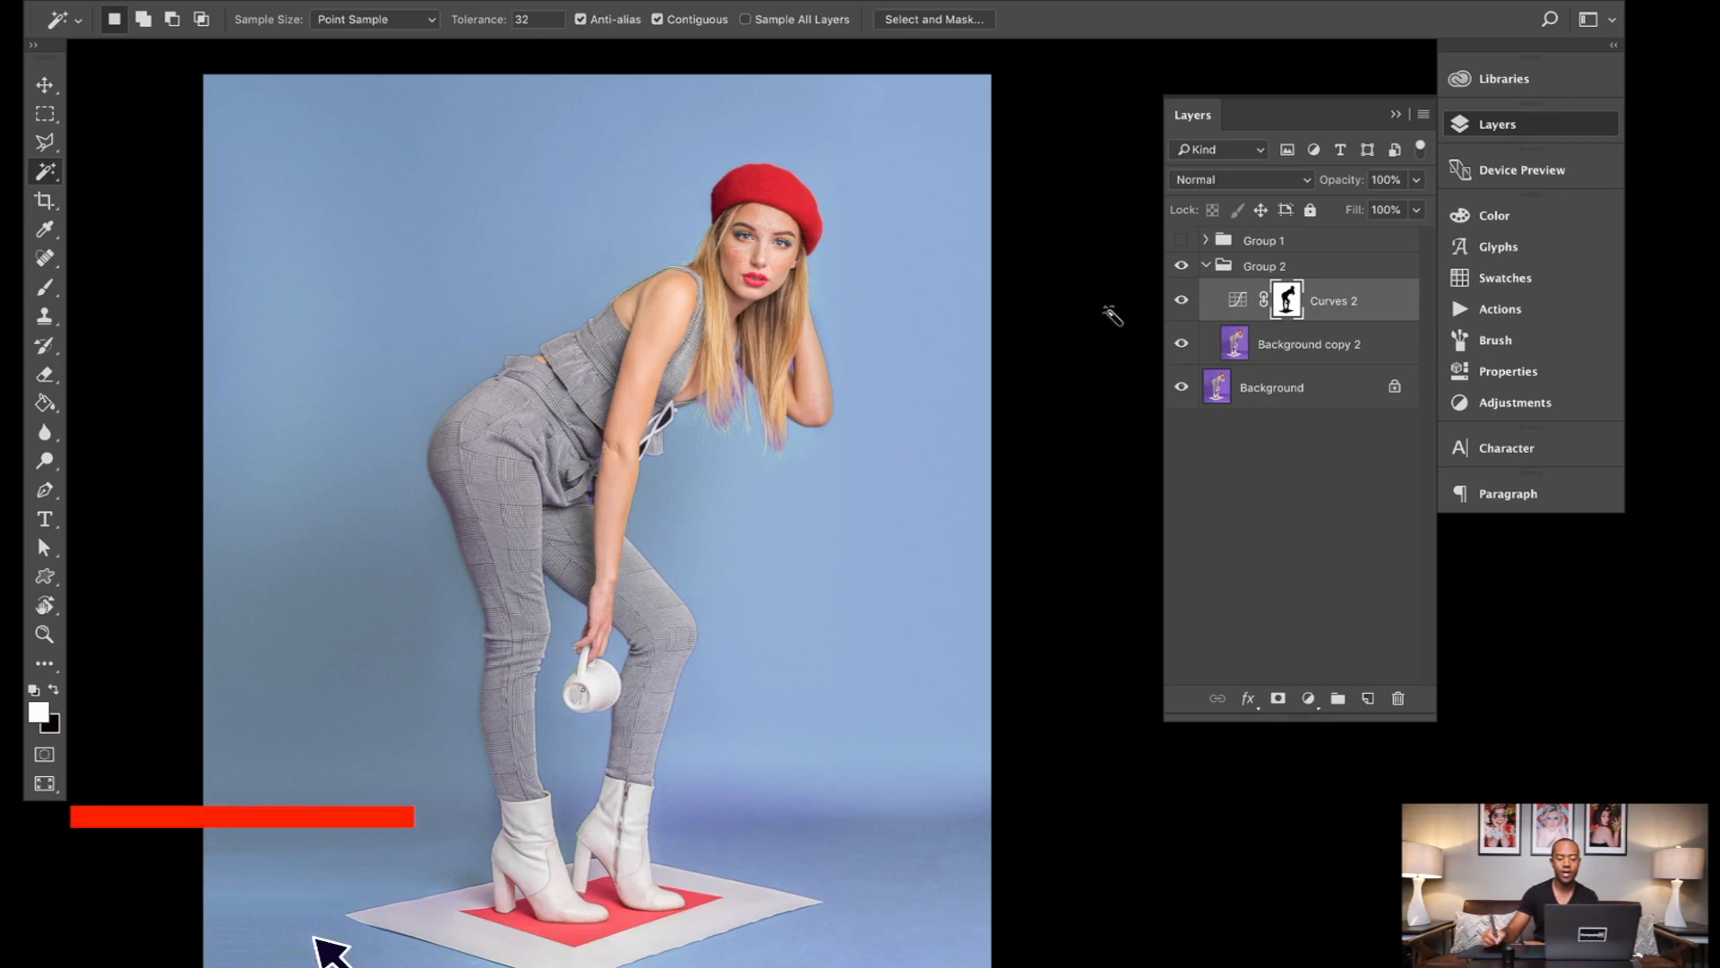
{"action": "scroll", "coordinate": [949, 349], "scroll_direction": "up", "scroll_amount": 5}
{"action": "scroll", "coordinate": [946, 349], "scroll_direction": "left", "scroll_amount": 10}
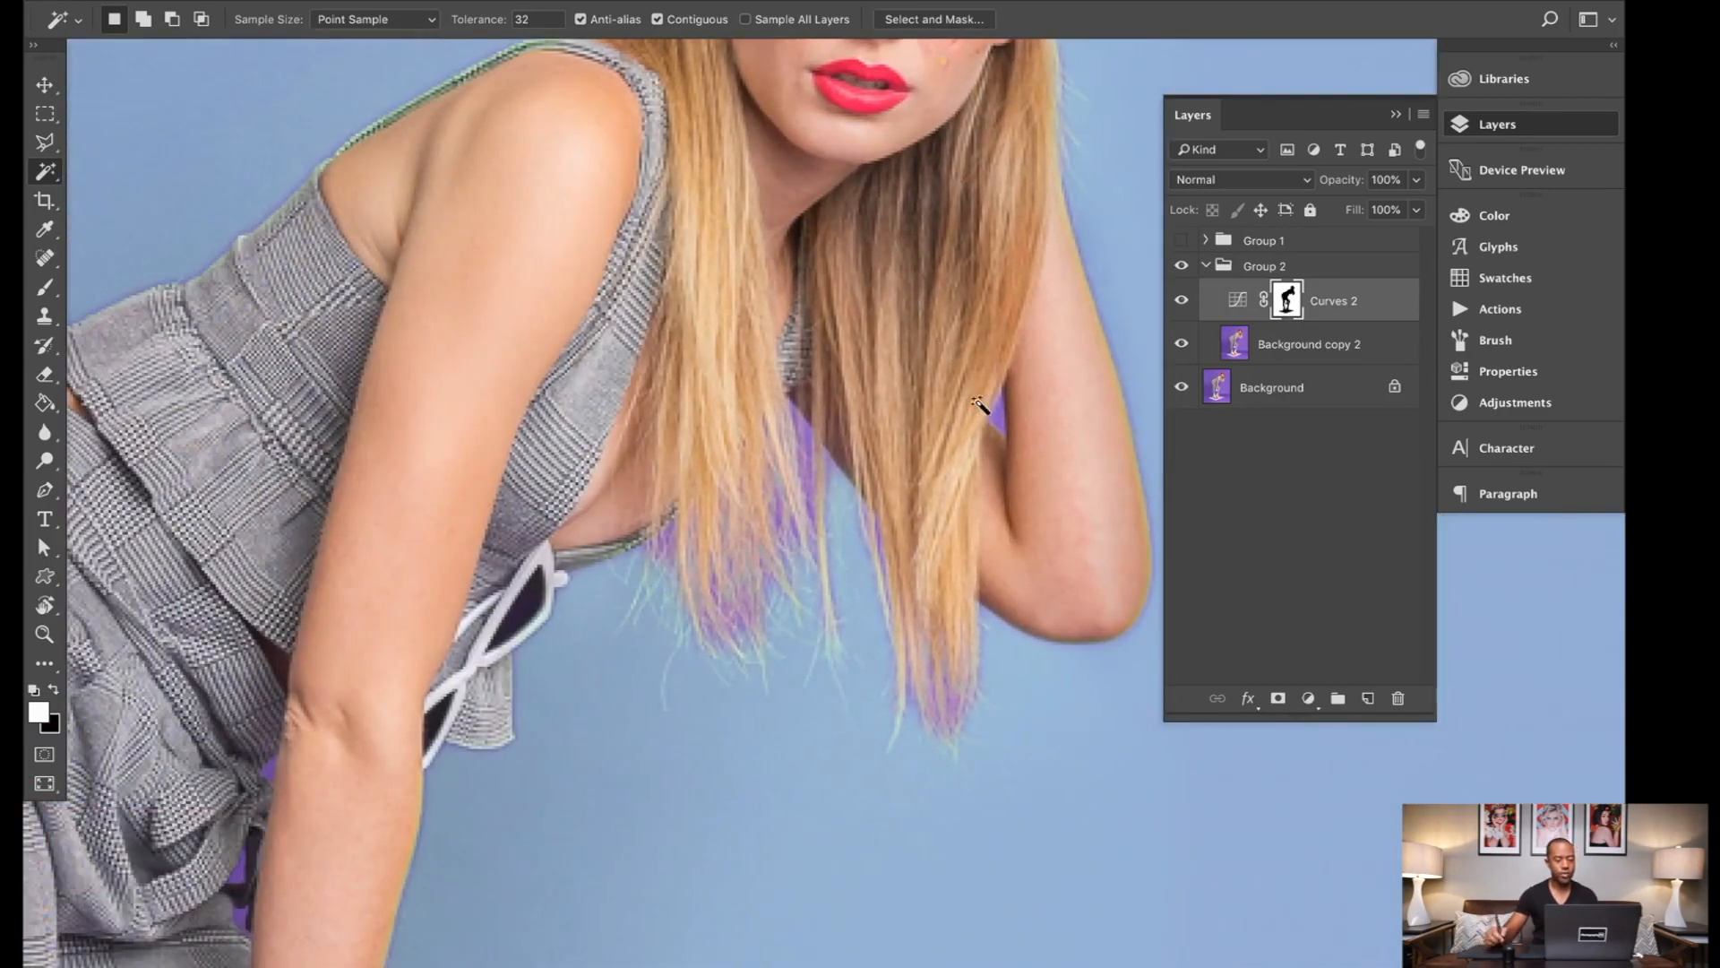
{"action": "key", "text": "b"}
{"action": "left_click_drag", "start_coordinate": [1013, 403], "coordinate": [1011, 413]}
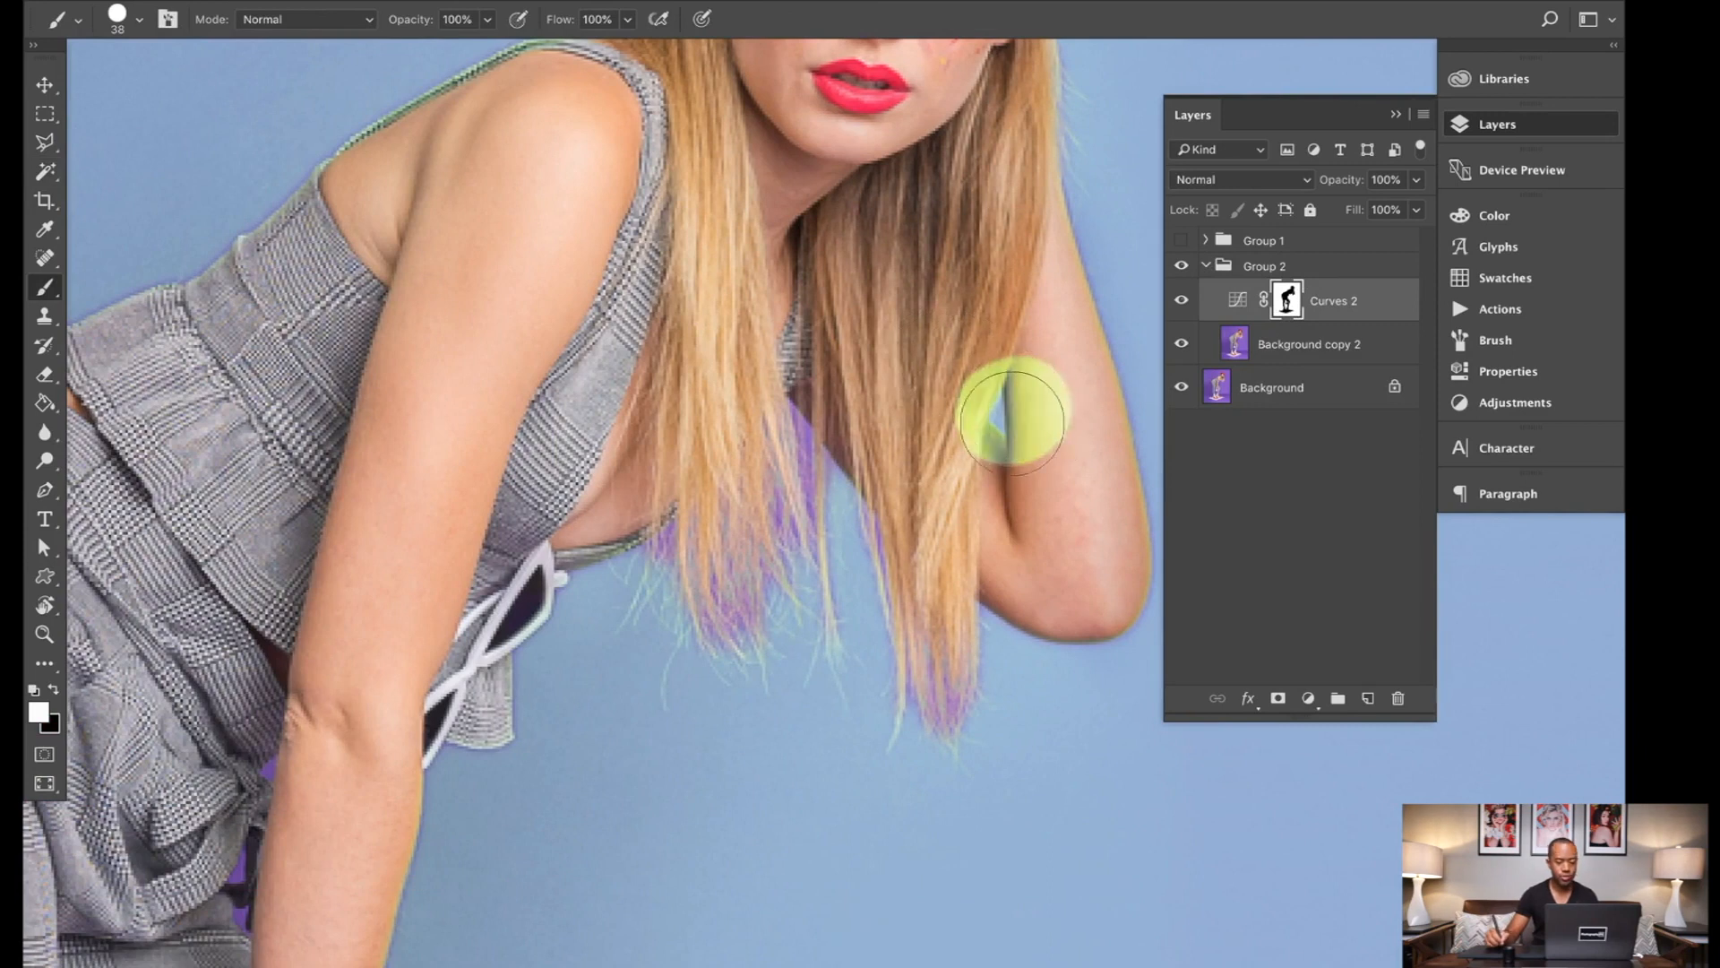
{"action": "key", "text": "super+z"}
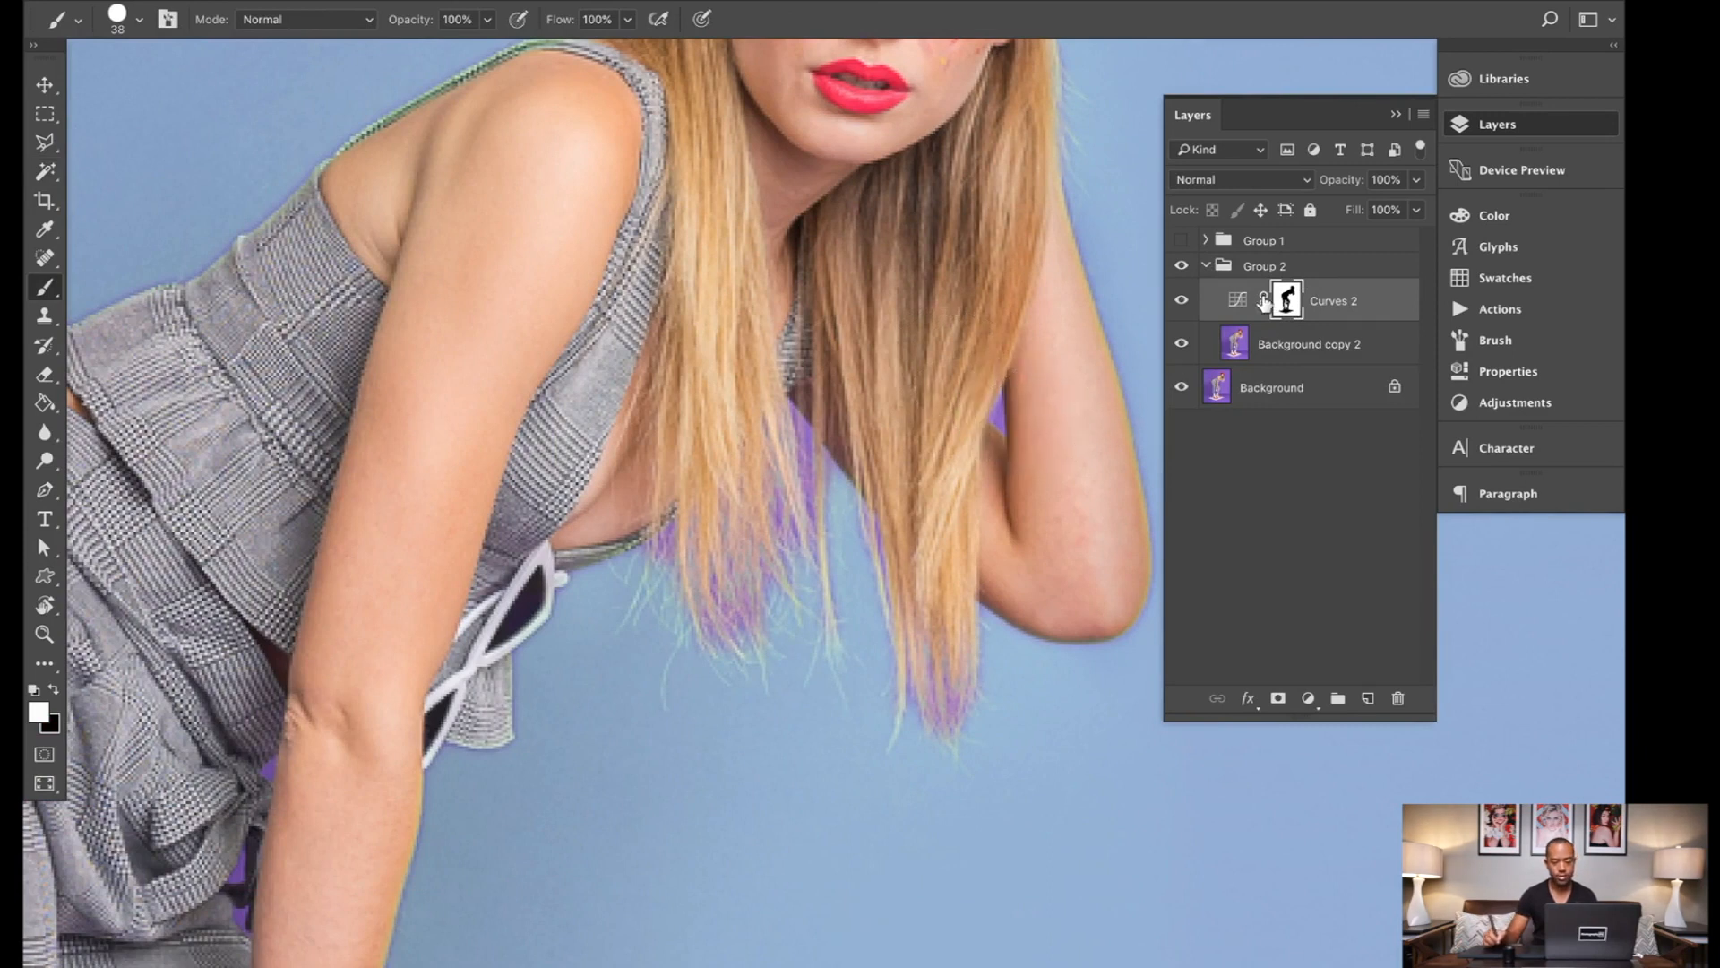
{"action": "key", "text": "x"}
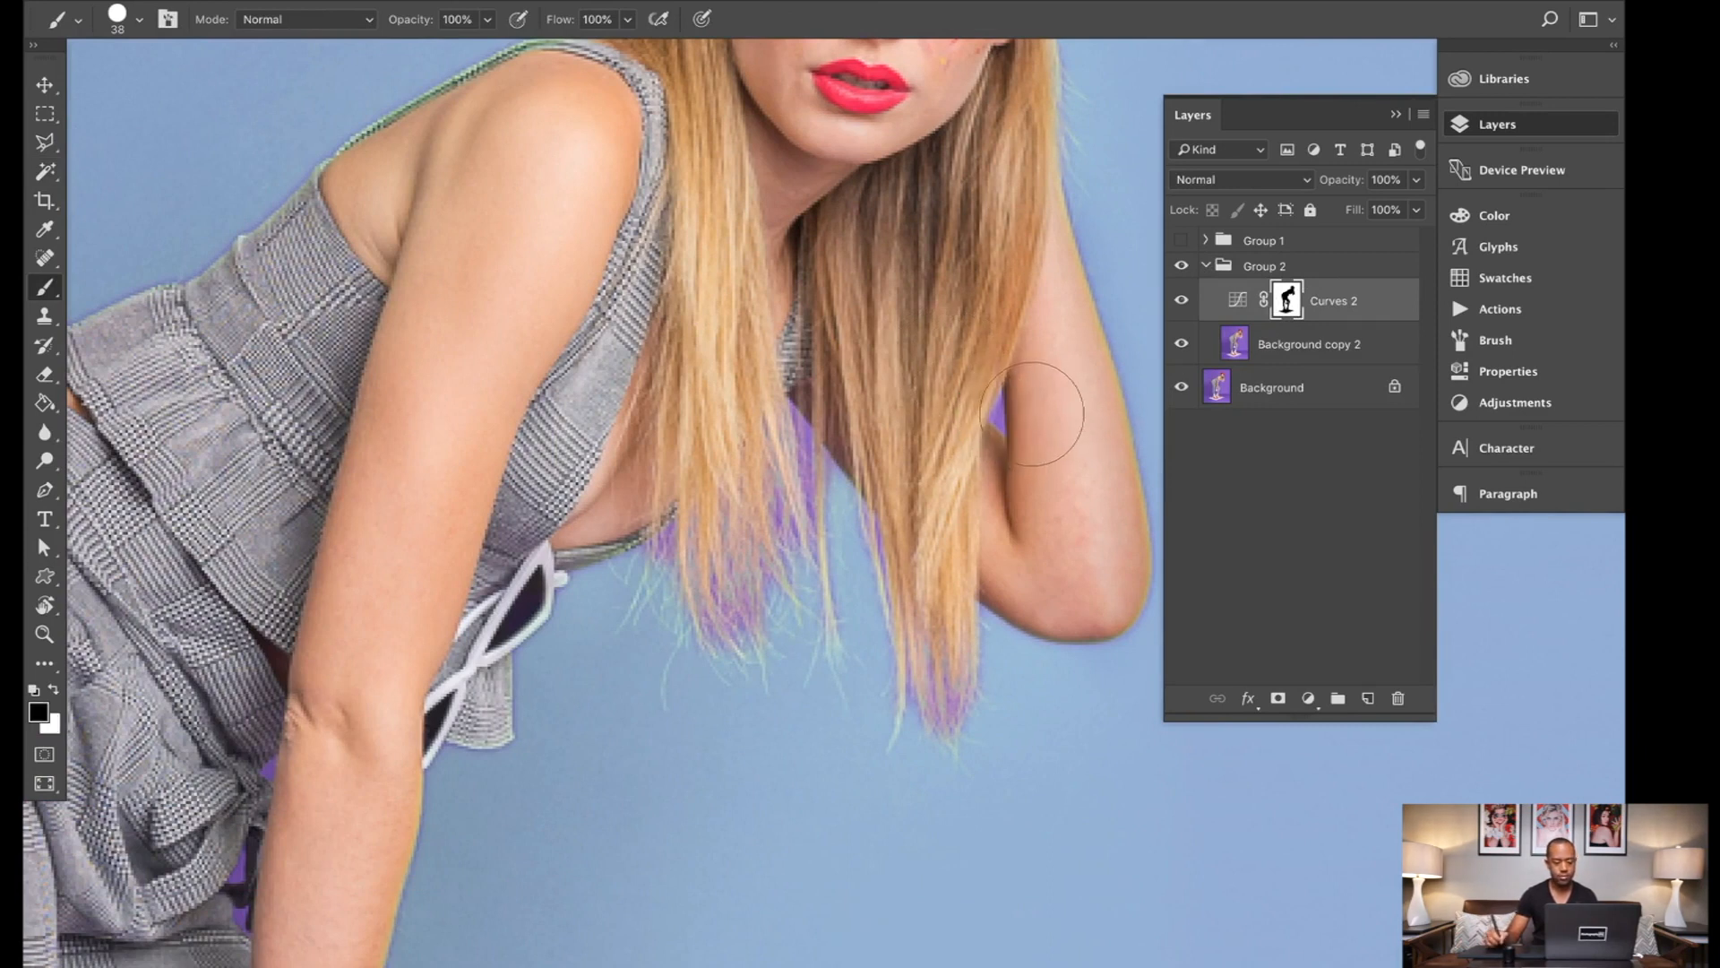
{"action": "key", "text": "x"}
{"action": "left_click_drag", "start_coordinate": [1010, 422], "coordinate": [1020, 421]}
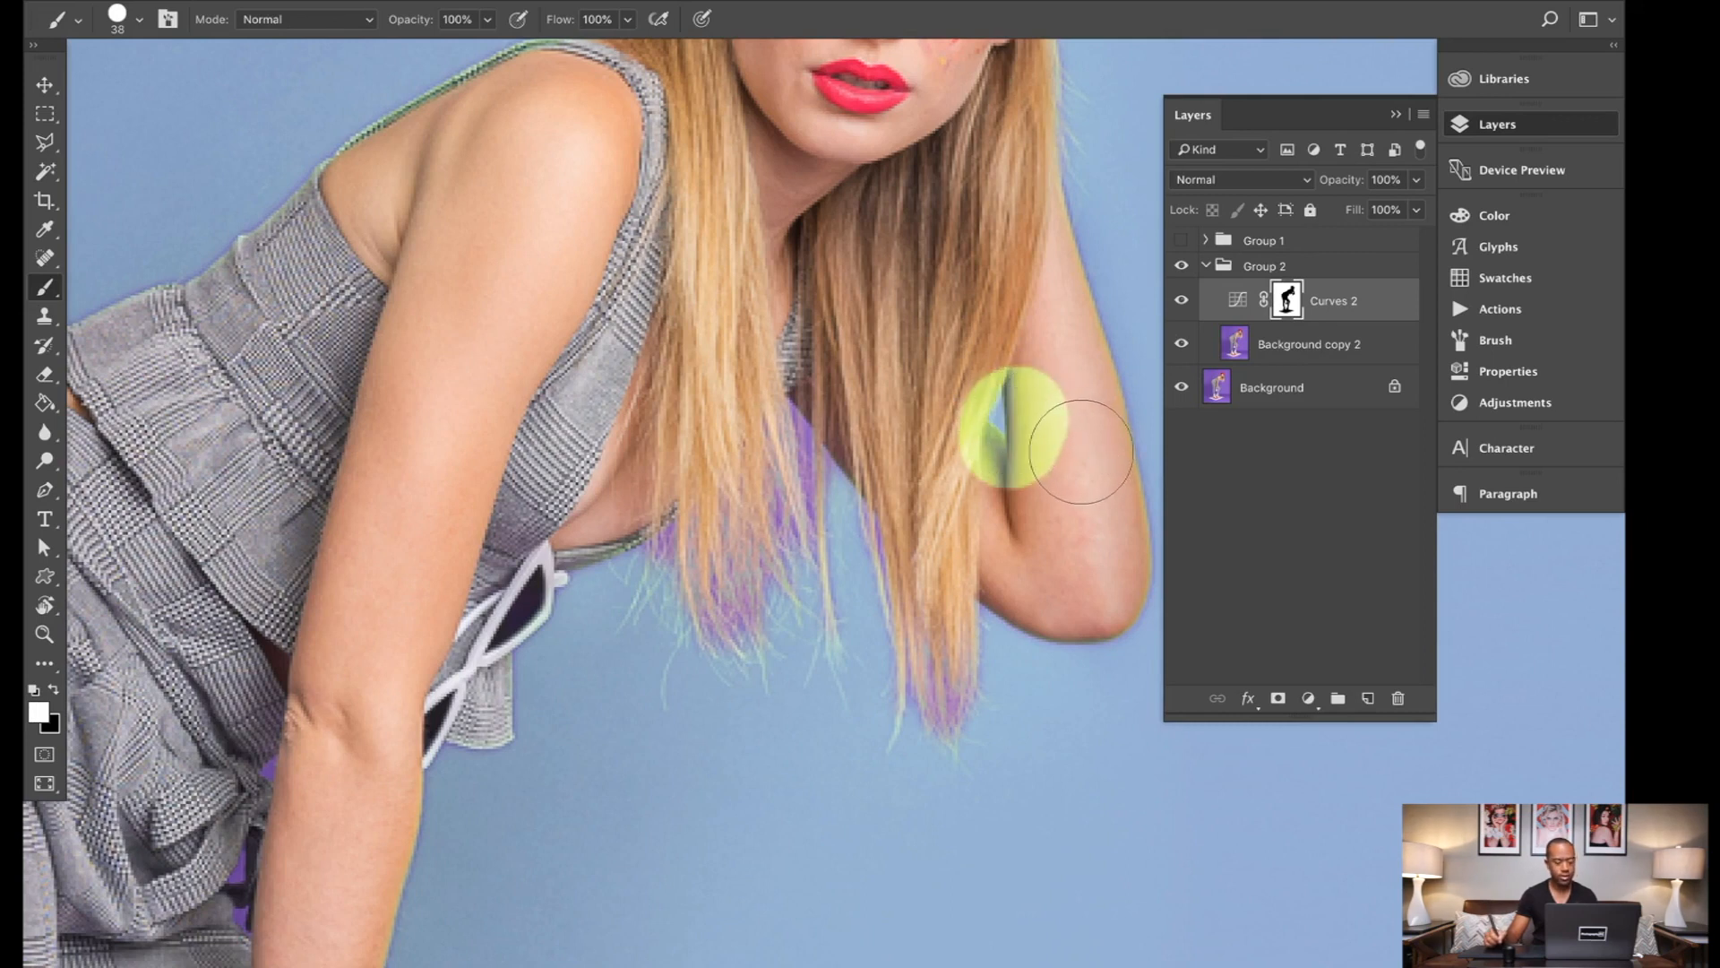
{"action": "key", "text": "super+z"}
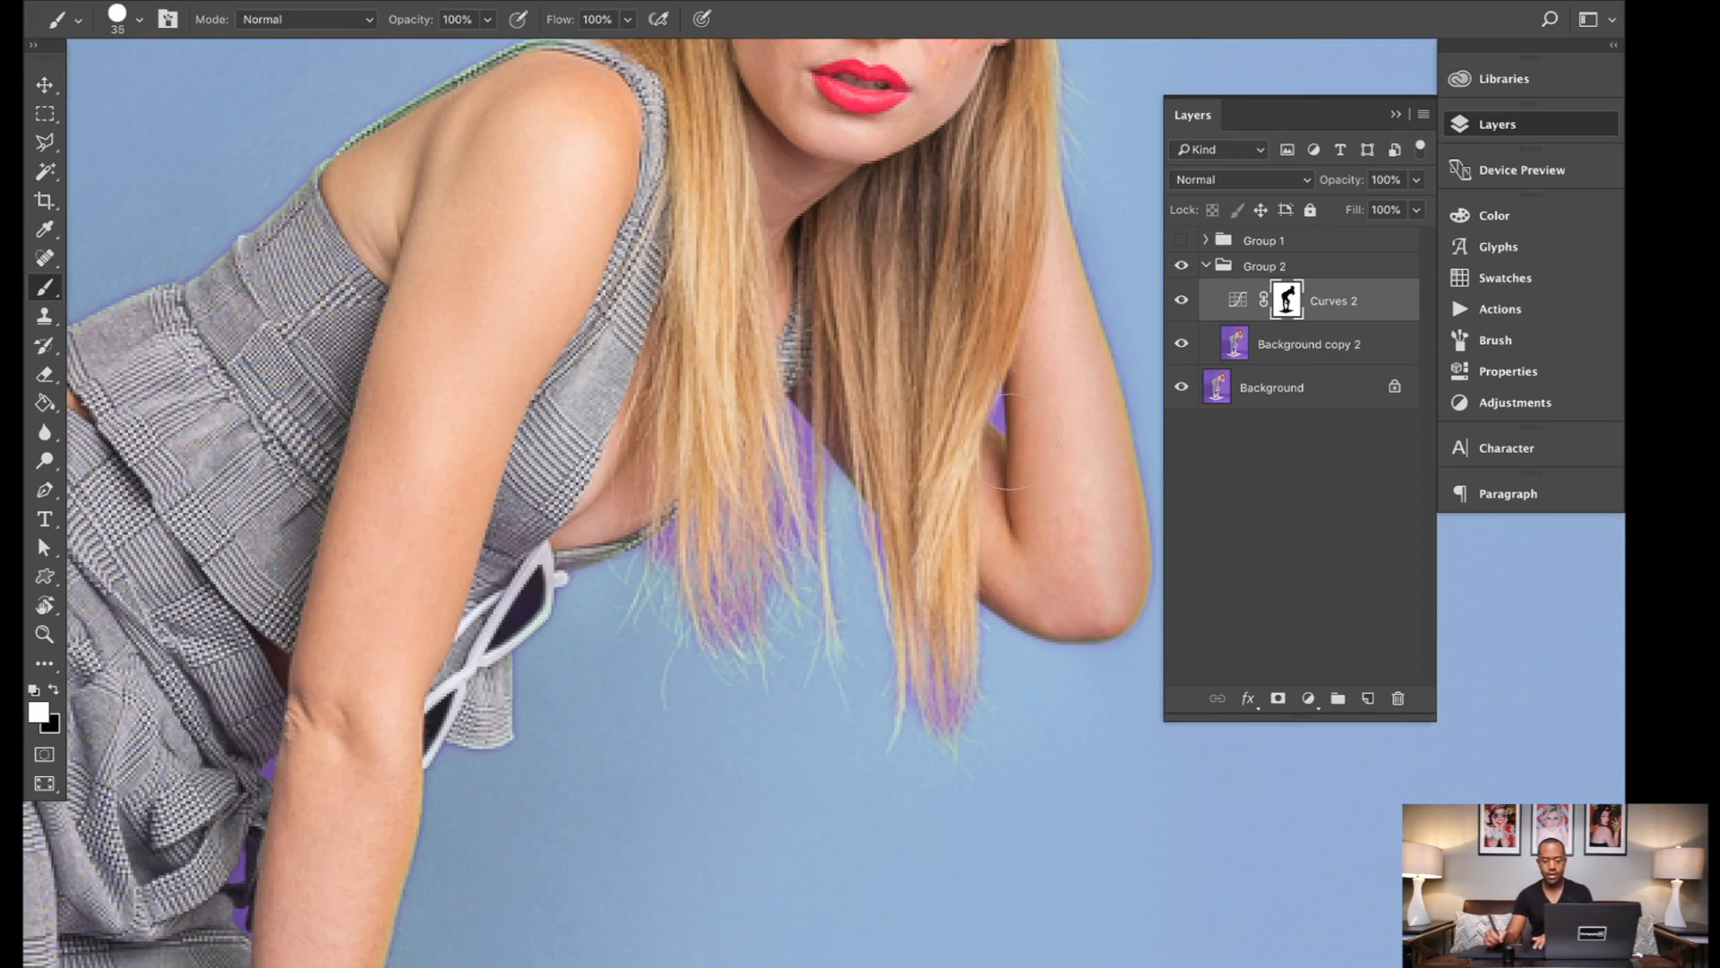
Step: Shrink the brush to 6 px and paint white on the mask over the purple gap between the hair and the raised arm
{"action": "key", "text": "bracketleft"}
{"action": "key", "text": "bracketleft"}
{"action": "key", "text": "bracketleft"}
{"action": "key", "text": "bracketleft"}
{"action": "key", "text": "bracketleft"}
{"action": "key", "text": "bracketleft"}
{"action": "key", "text": "bracketleft"}
{"action": "key", "text": "bracketleft"}
{"action": "key", "text": "bracketleft"}
{"action": "key", "text": "bracketleft"}
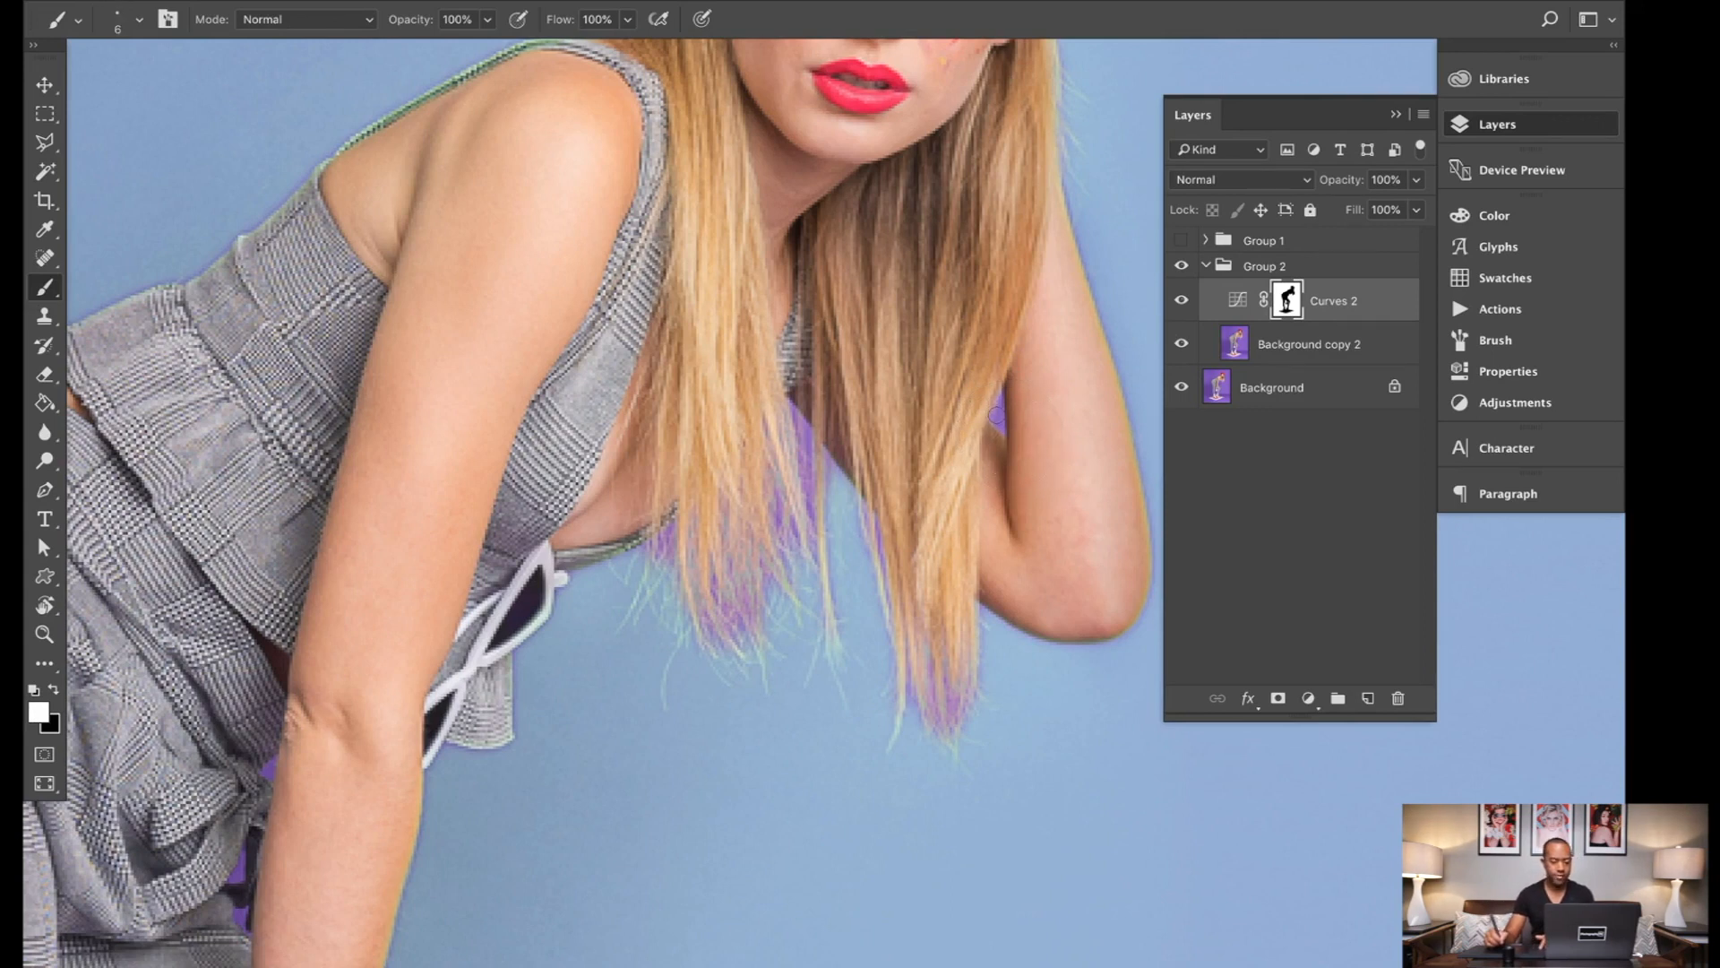
{"action": "mouse_move", "coordinate": [996, 415]}
{"action": "left_mouse_down"}
{"action": "mouse_move", "coordinate": [992, 432]}
{"action": "mouse_move", "coordinate": [999, 394]}
{"action": "left_mouse_up"}
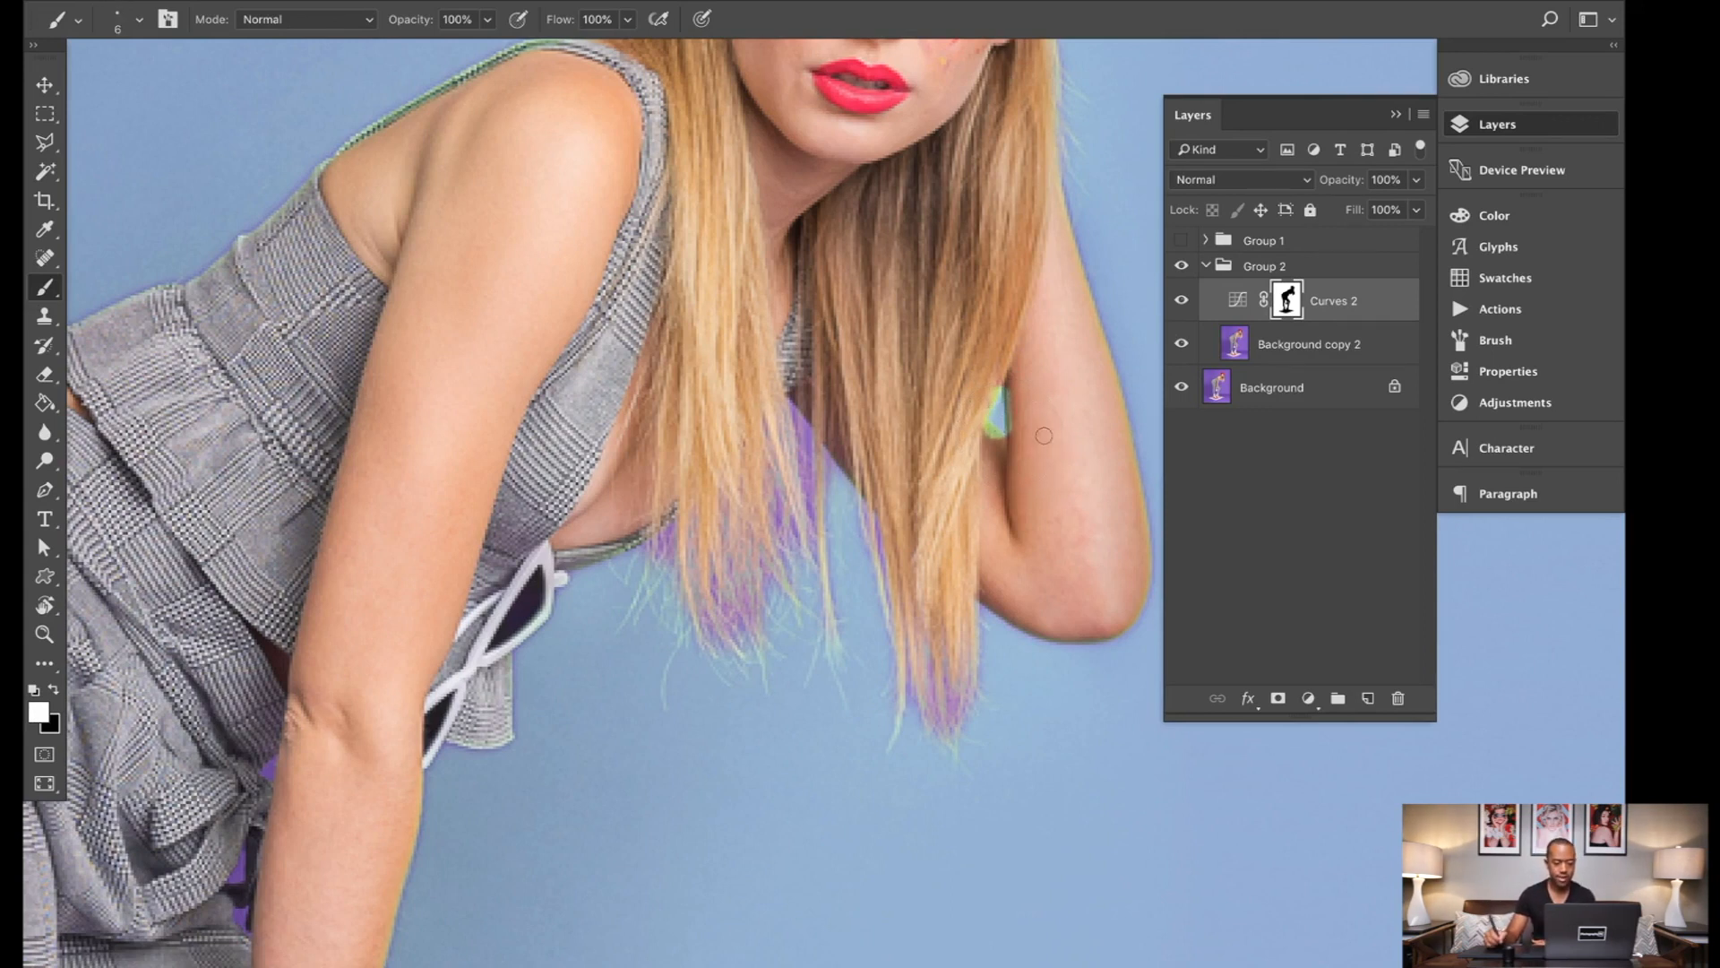
Step: Paint black on the mask along the arm and hair edges of that gap to remove the green spill
{"action": "key", "text": "x"}
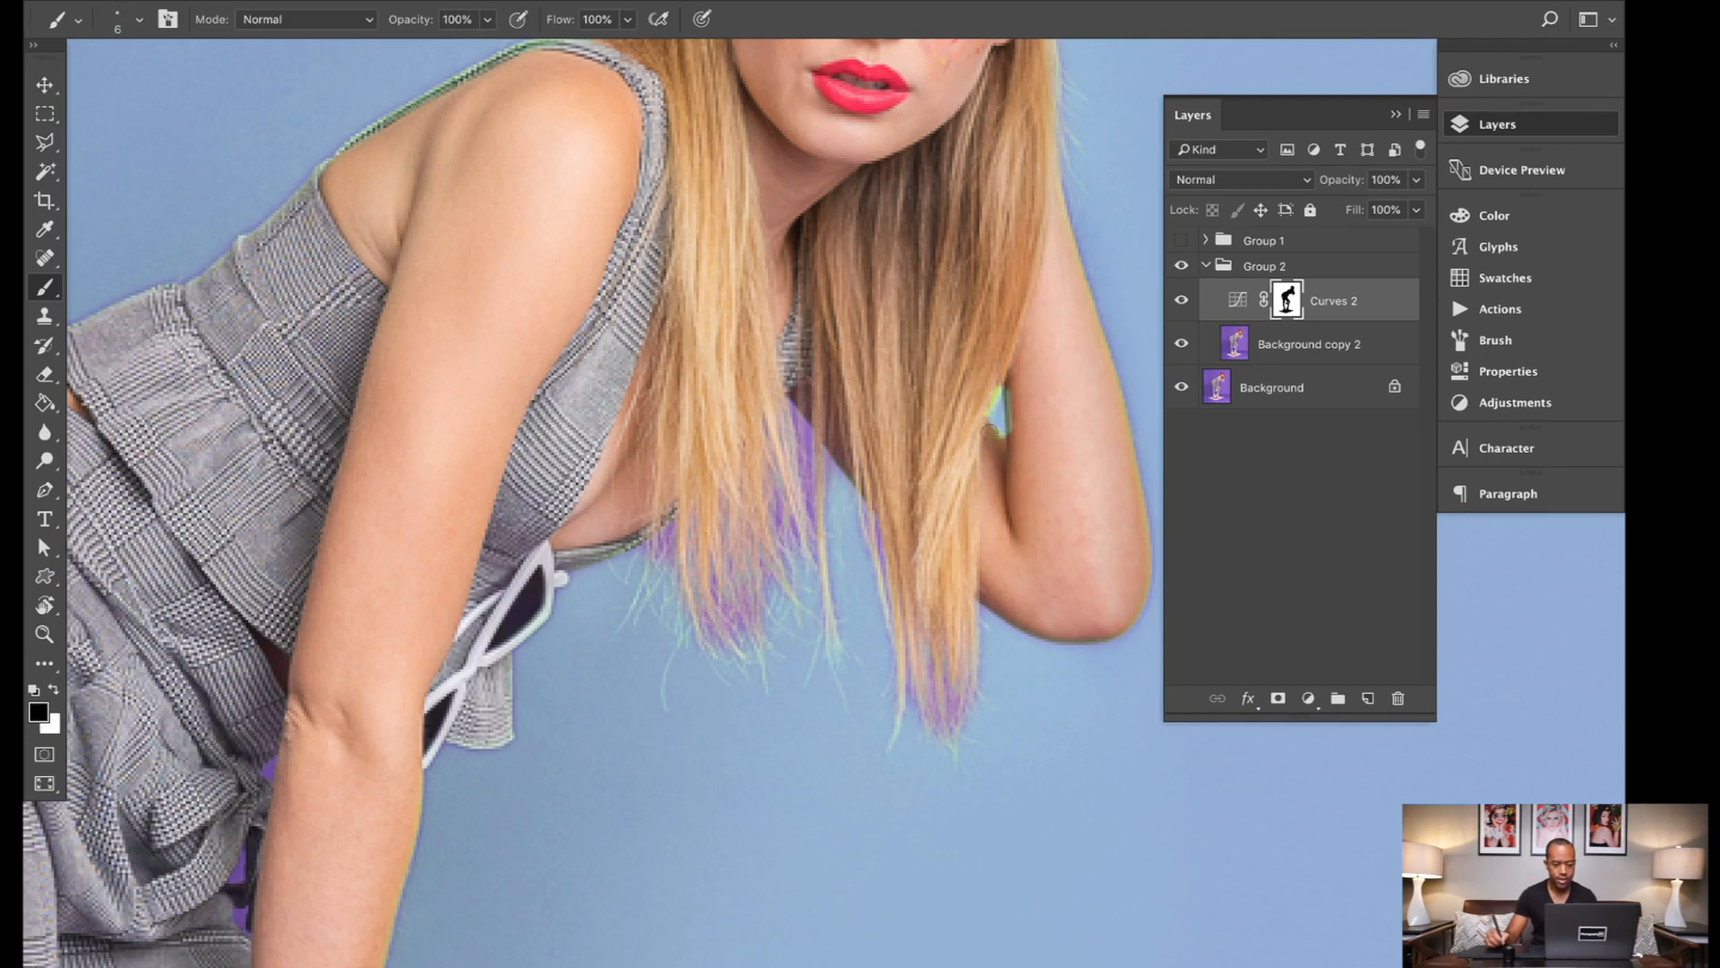
{"action": "left_click_drag", "start_coordinate": [1020, 388], "coordinate": [1018, 445]}
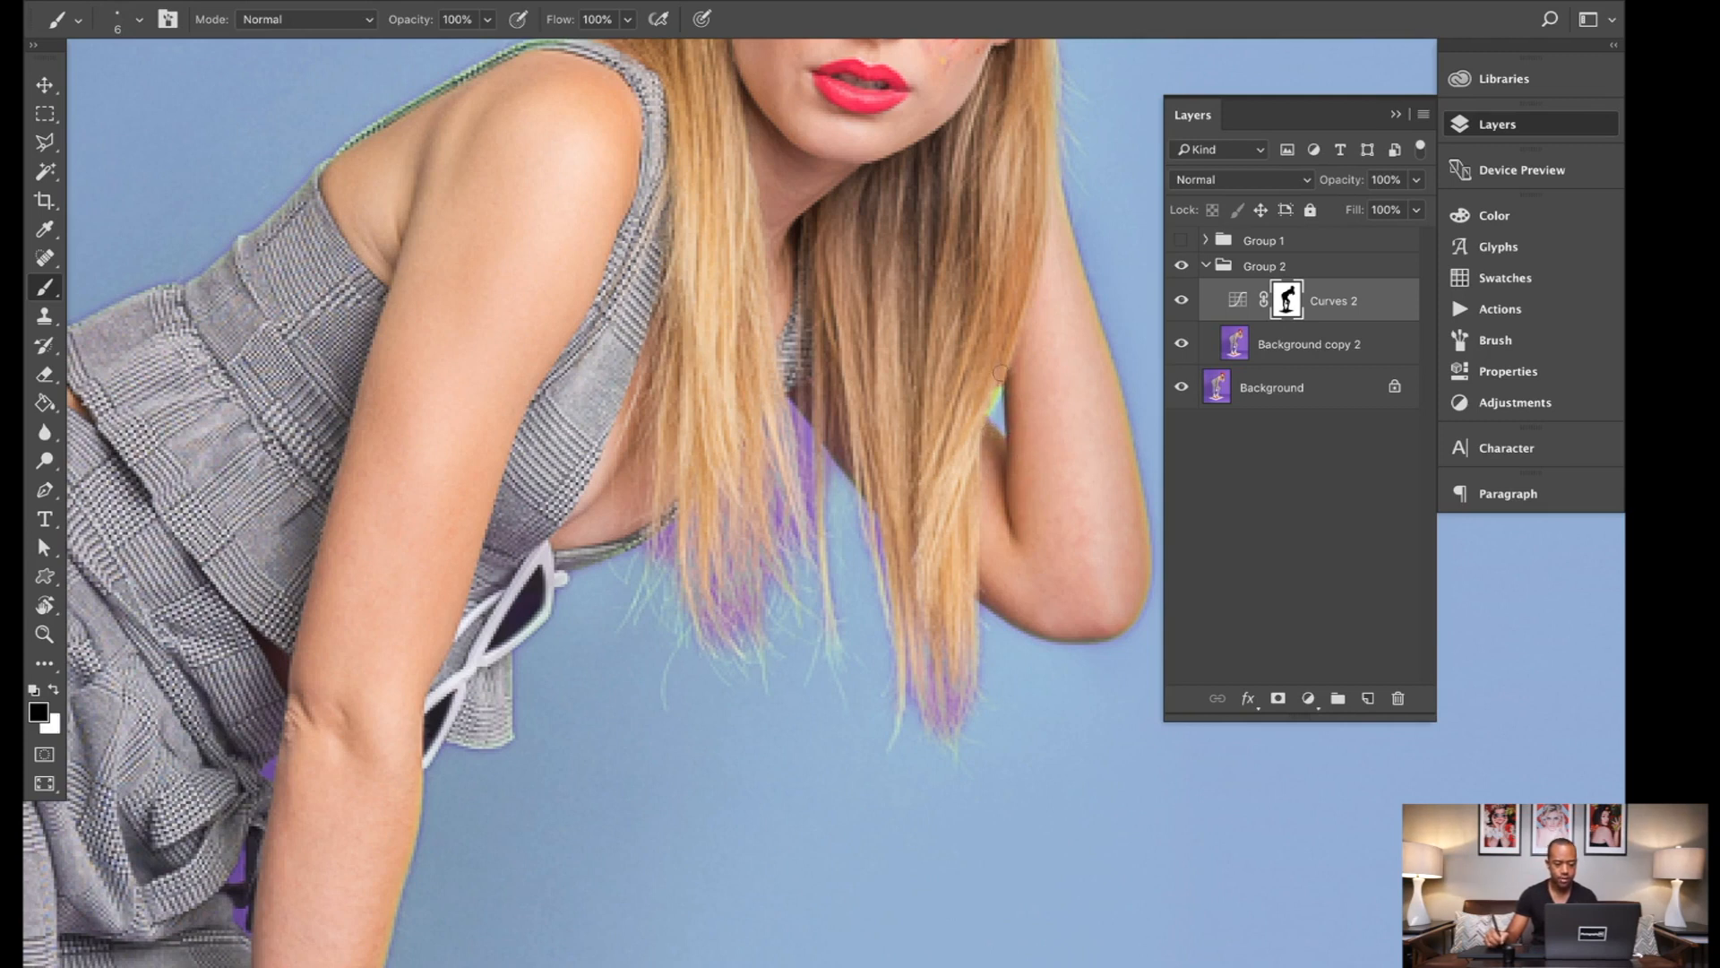
{"action": "left_click_drag", "start_coordinate": [1000, 372], "coordinate": [980, 413]}
Step: Paint white on the mask over the purple patch between the two sections of hair beside the top
{"action": "key", "text": "x"}
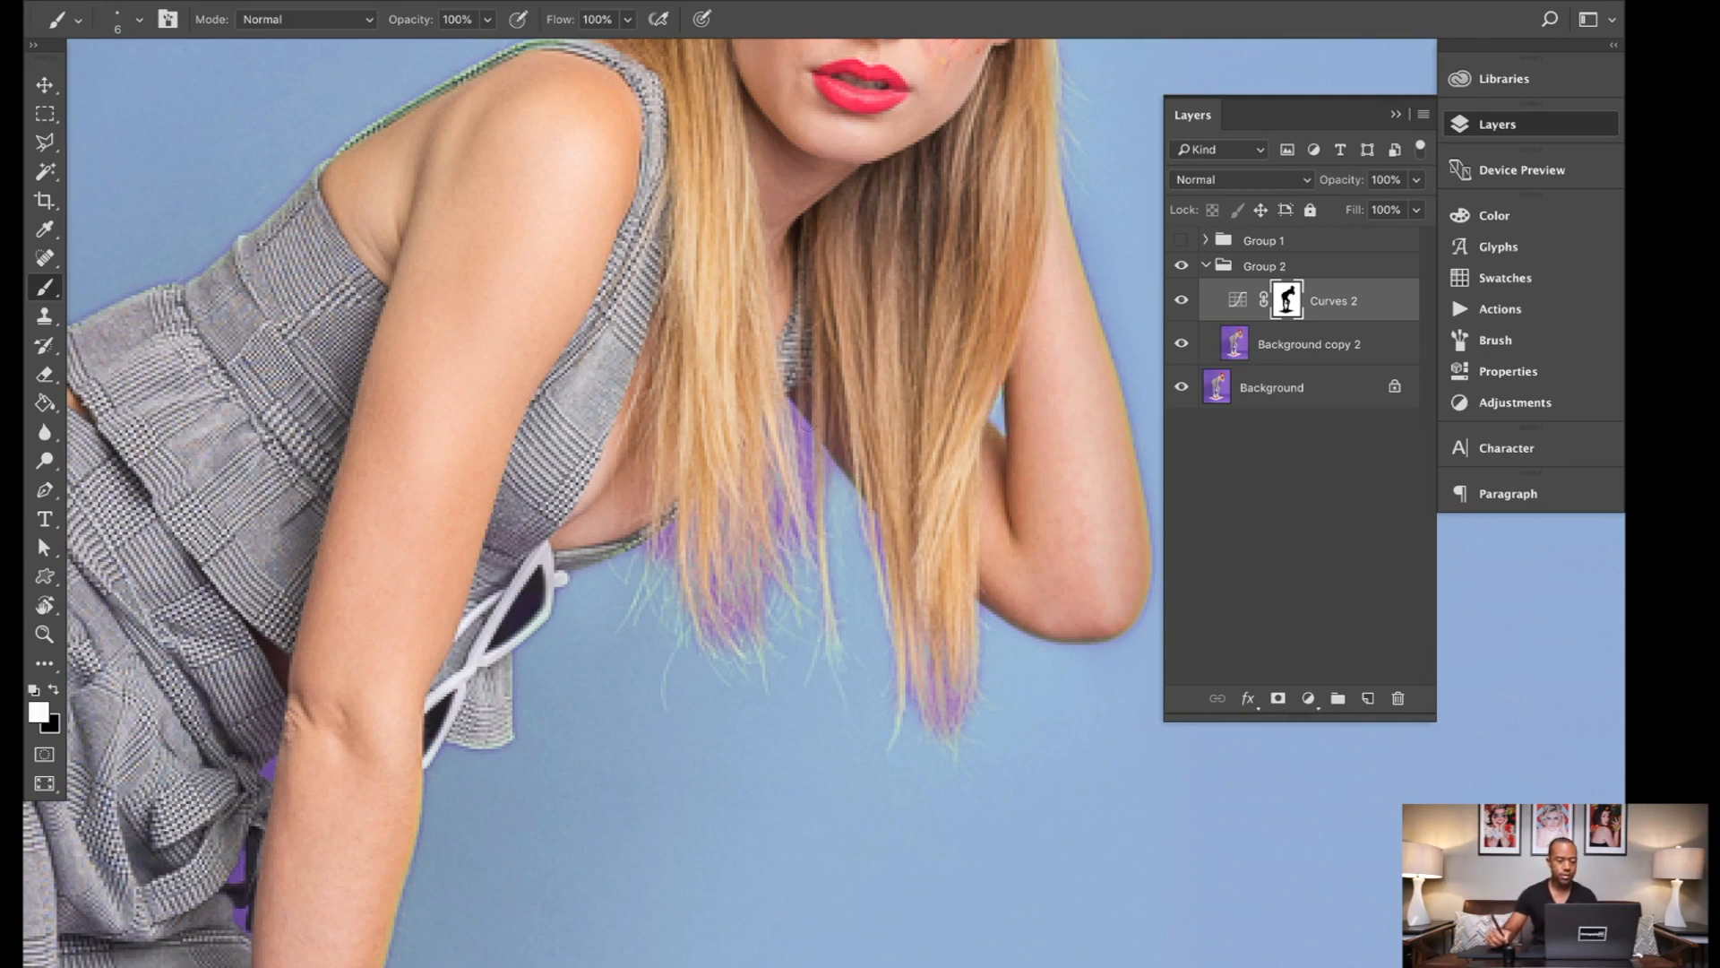
{"action": "left_click_drag", "start_coordinate": [802, 401], "coordinate": [798, 457]}
{"action": "key", "text": "x"}
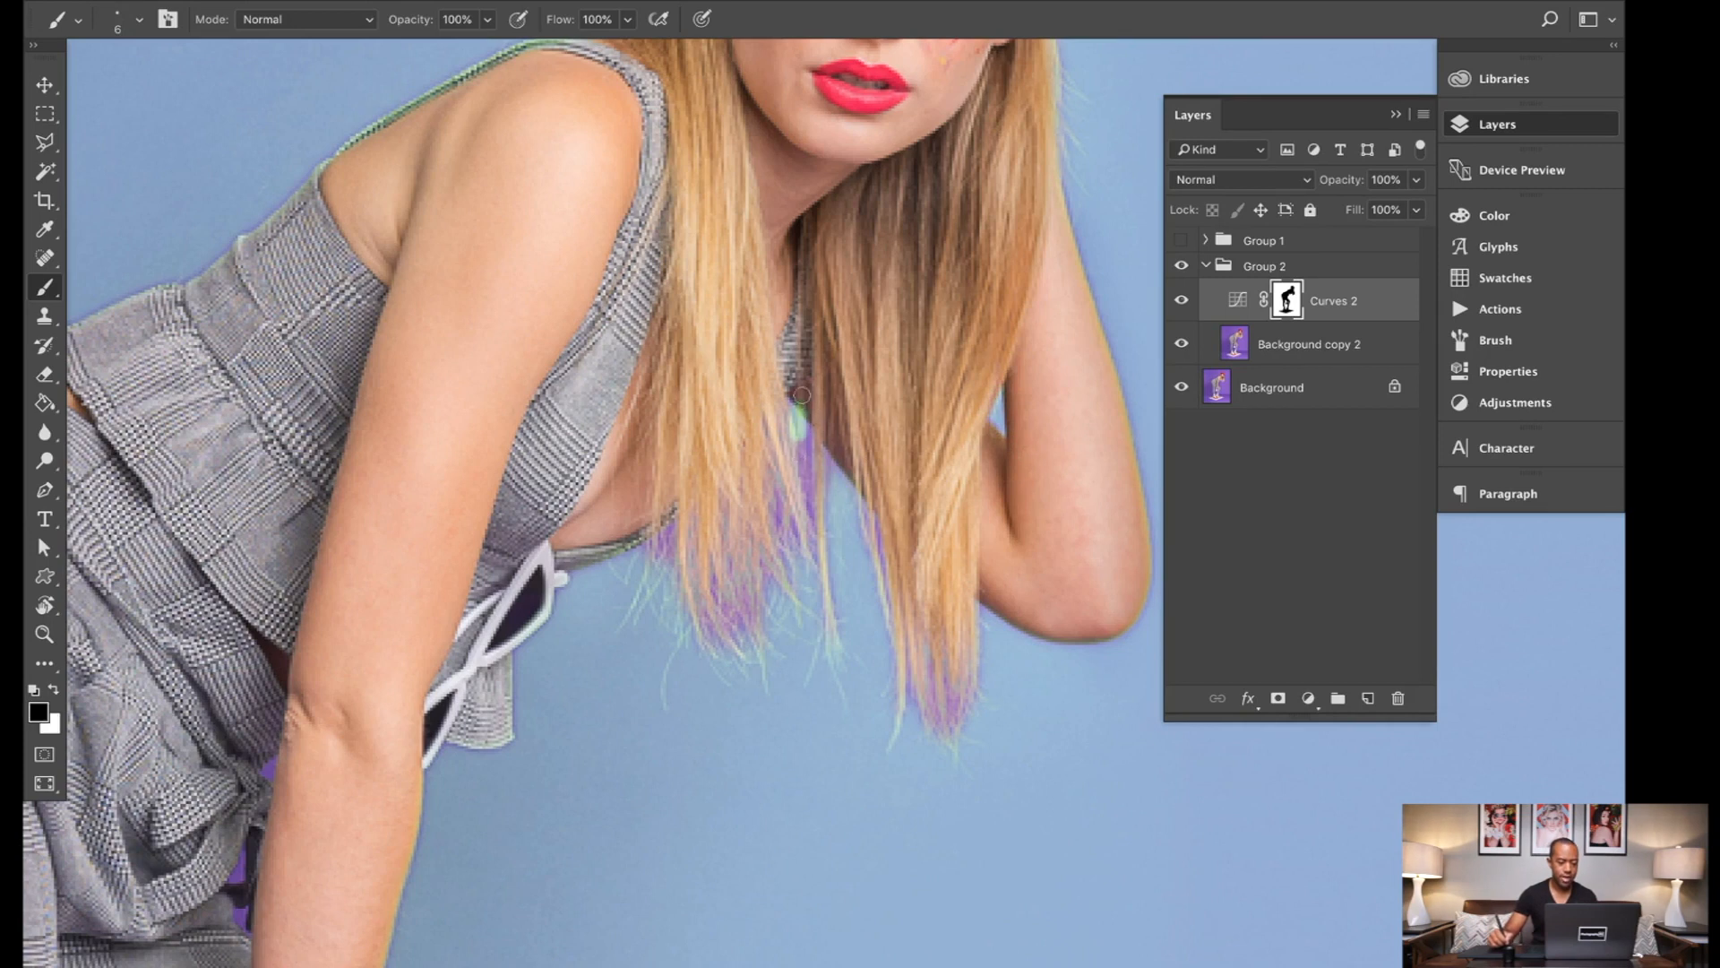
{"action": "key", "text": "x"}
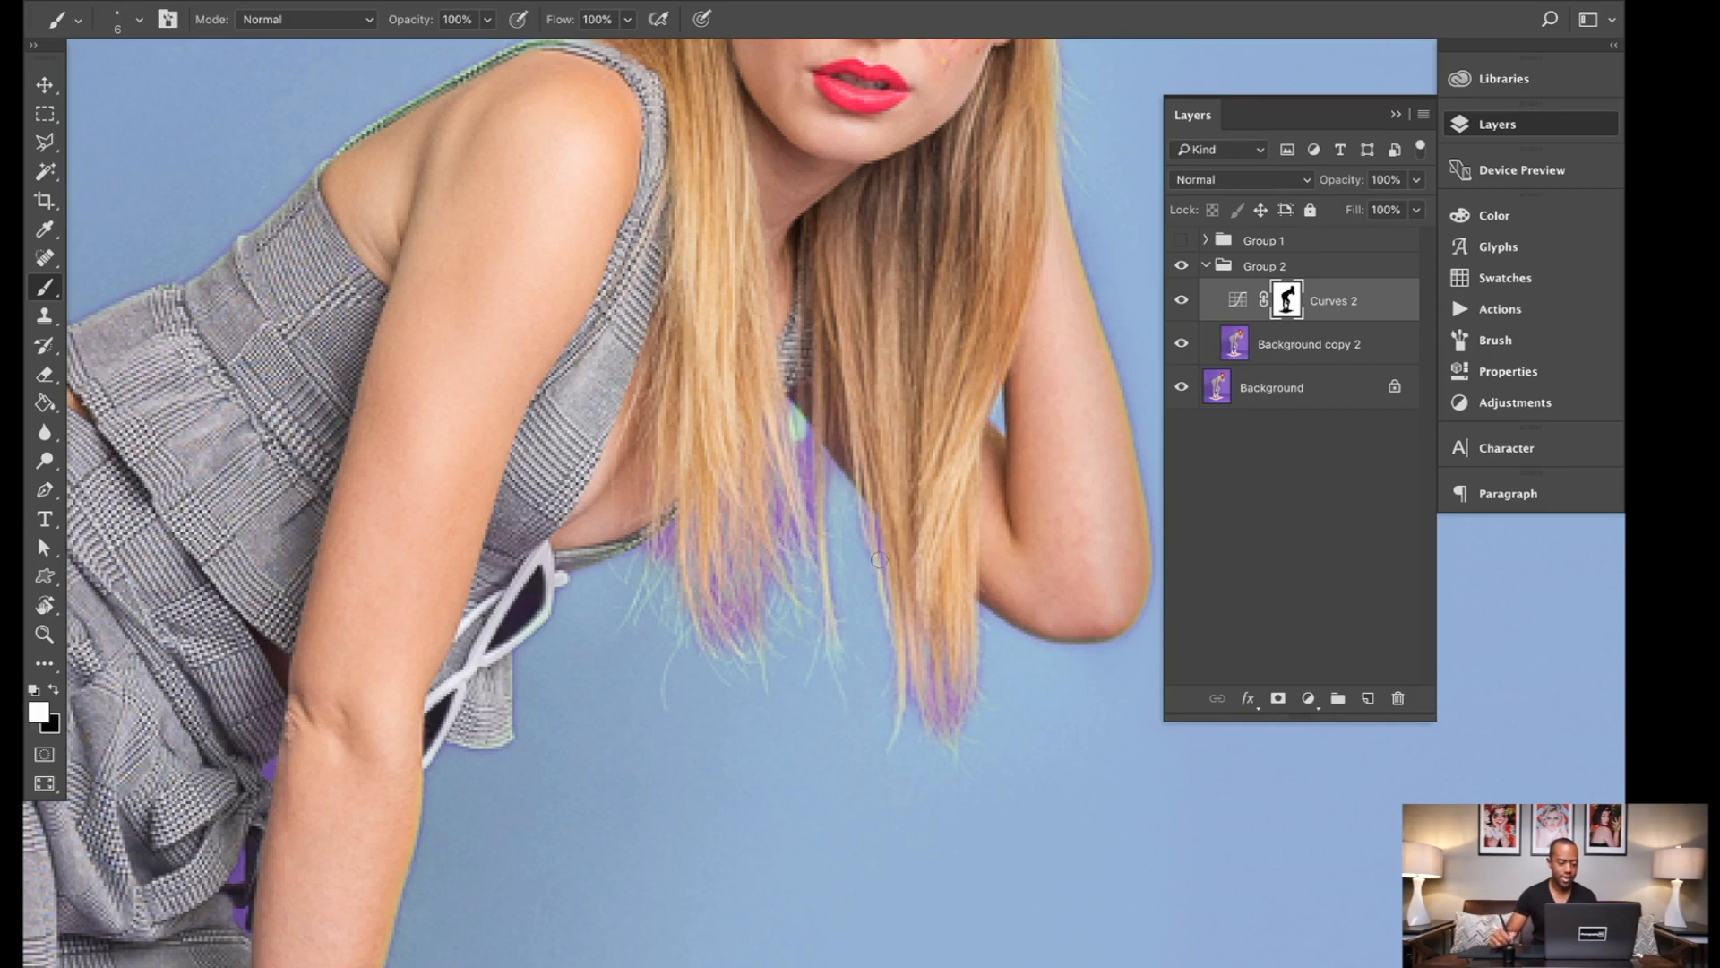
{"action": "key", "text": "x"}
Step: Brush over the mask at the lowest hair tips near the elbow, ending with black as the painting colour
{"action": "key", "text": "x"}
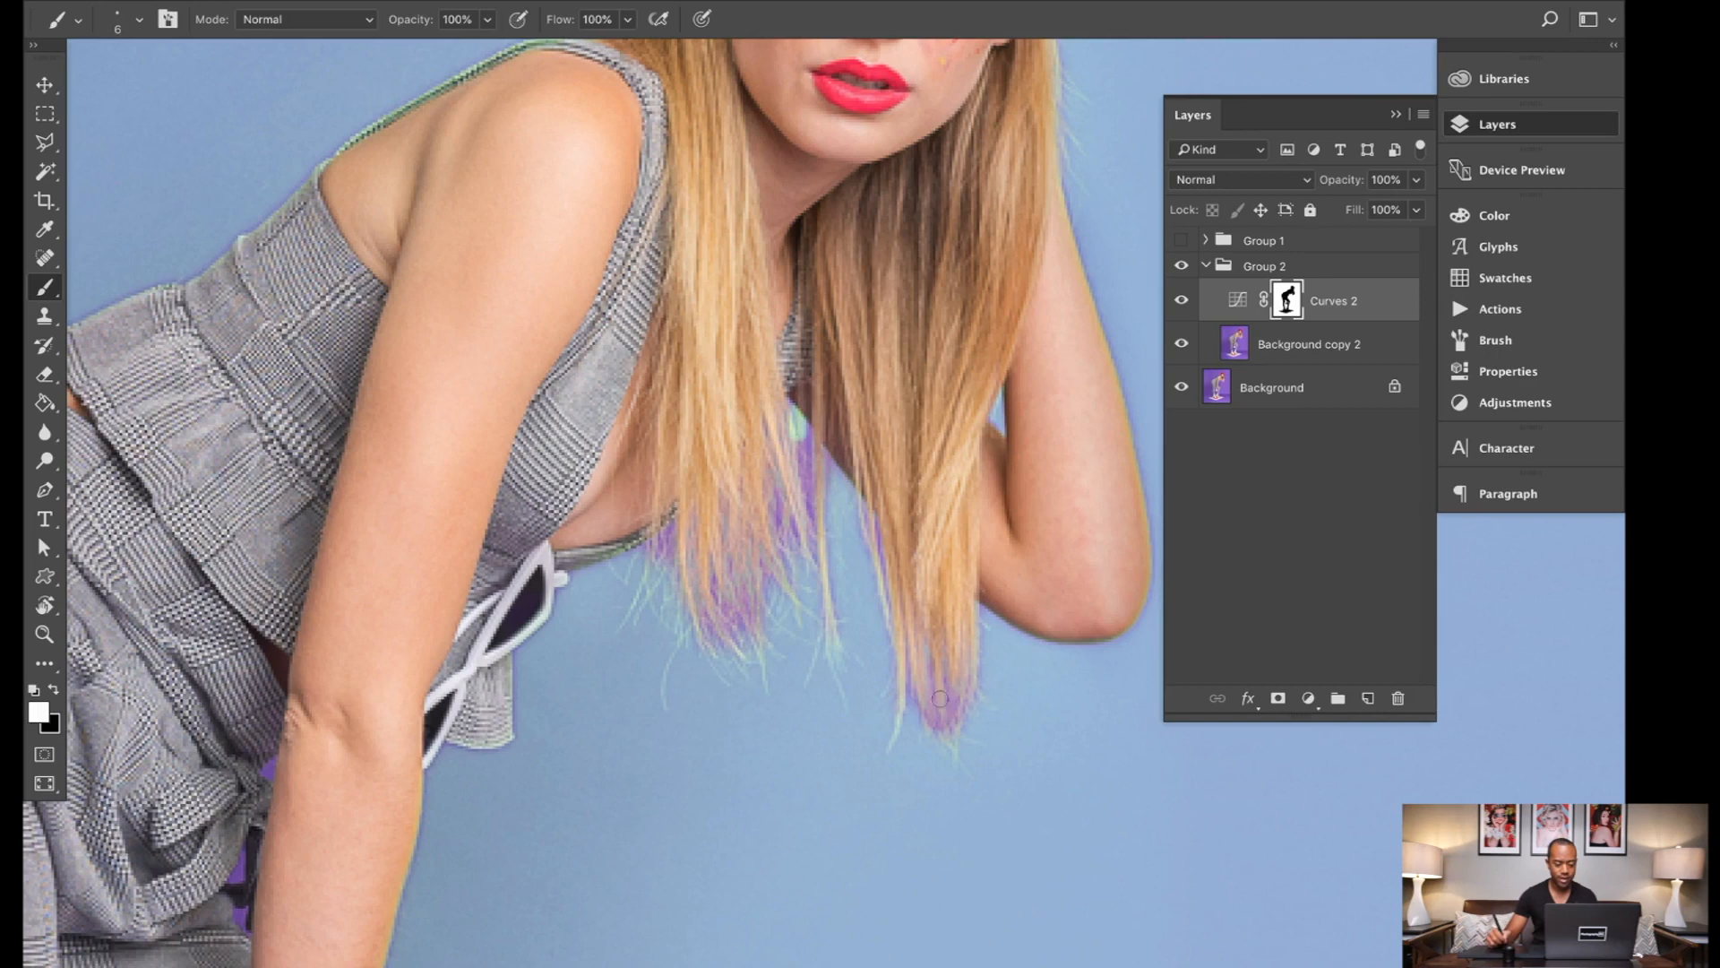
{"action": "mouse_move", "coordinate": [930, 700]}
{"action": "left_mouse_down"}
{"action": "mouse_move", "coordinate": [961, 697]}
{"action": "mouse_move", "coordinate": [937, 721]}
{"action": "mouse_move", "coordinate": [984, 699]}
{"action": "left_mouse_up"}
{"action": "key", "text": "x"}
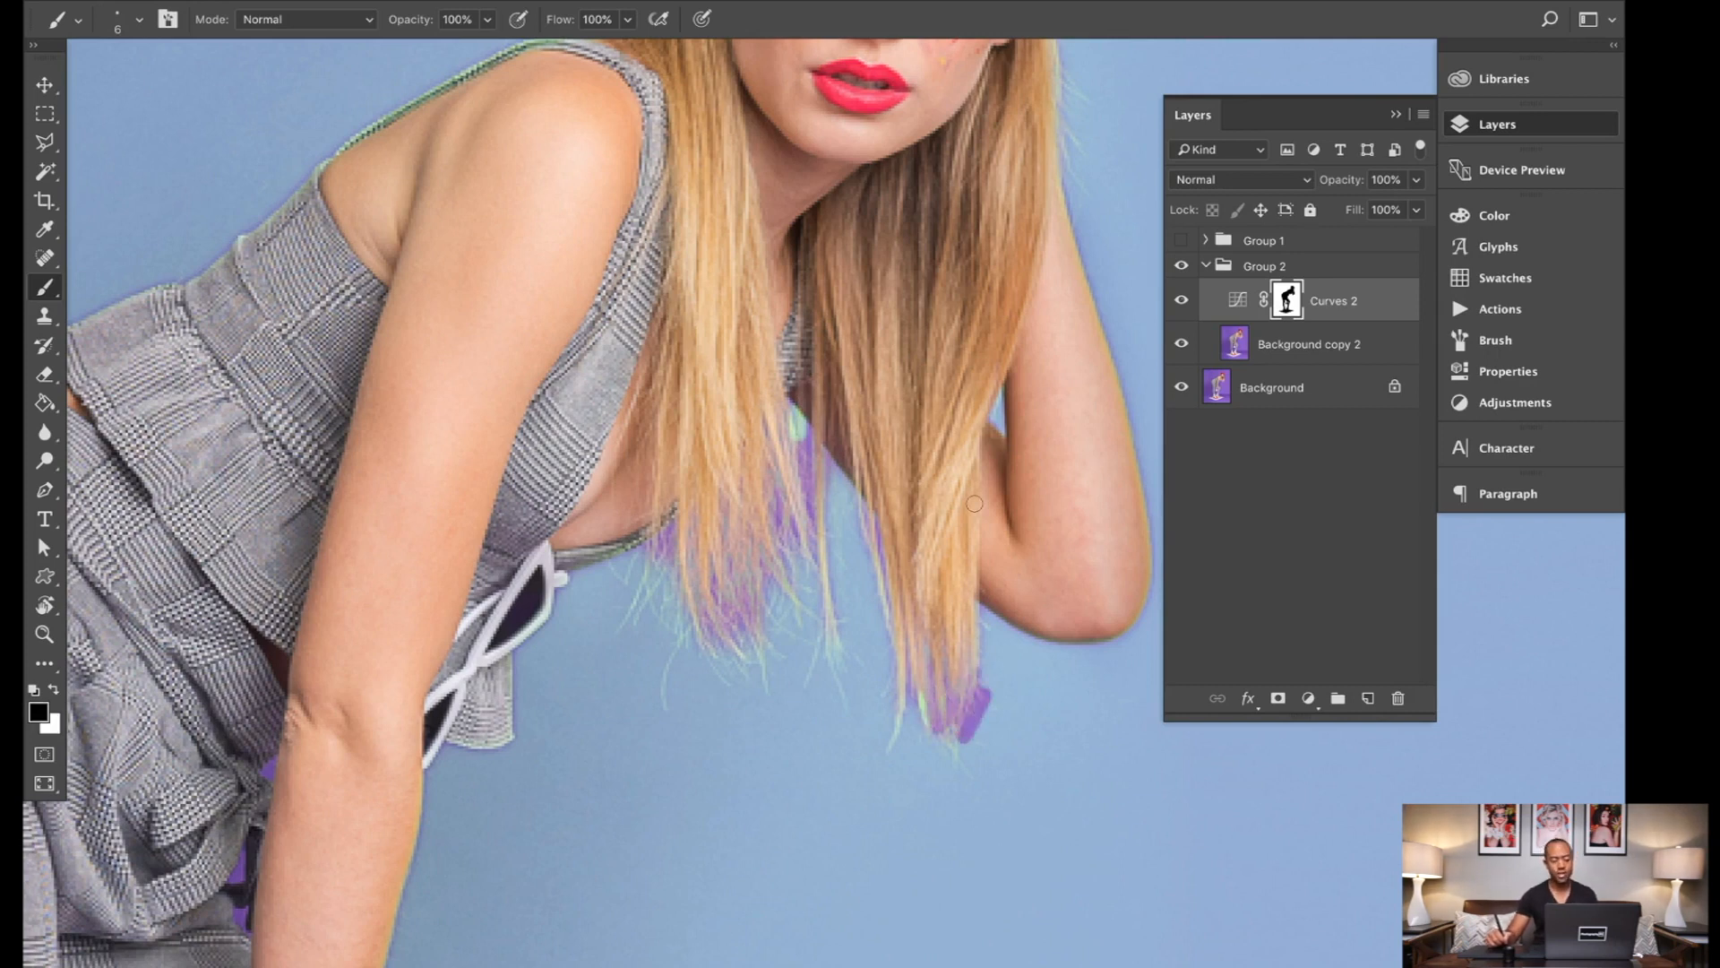
{"action": "scroll", "coordinate": [975, 503], "scroll_direction": "down", "scroll_amount": 8}
{"action": "scroll", "coordinate": [983, 494], "scroll_direction": "up", "scroll_amount": 3}
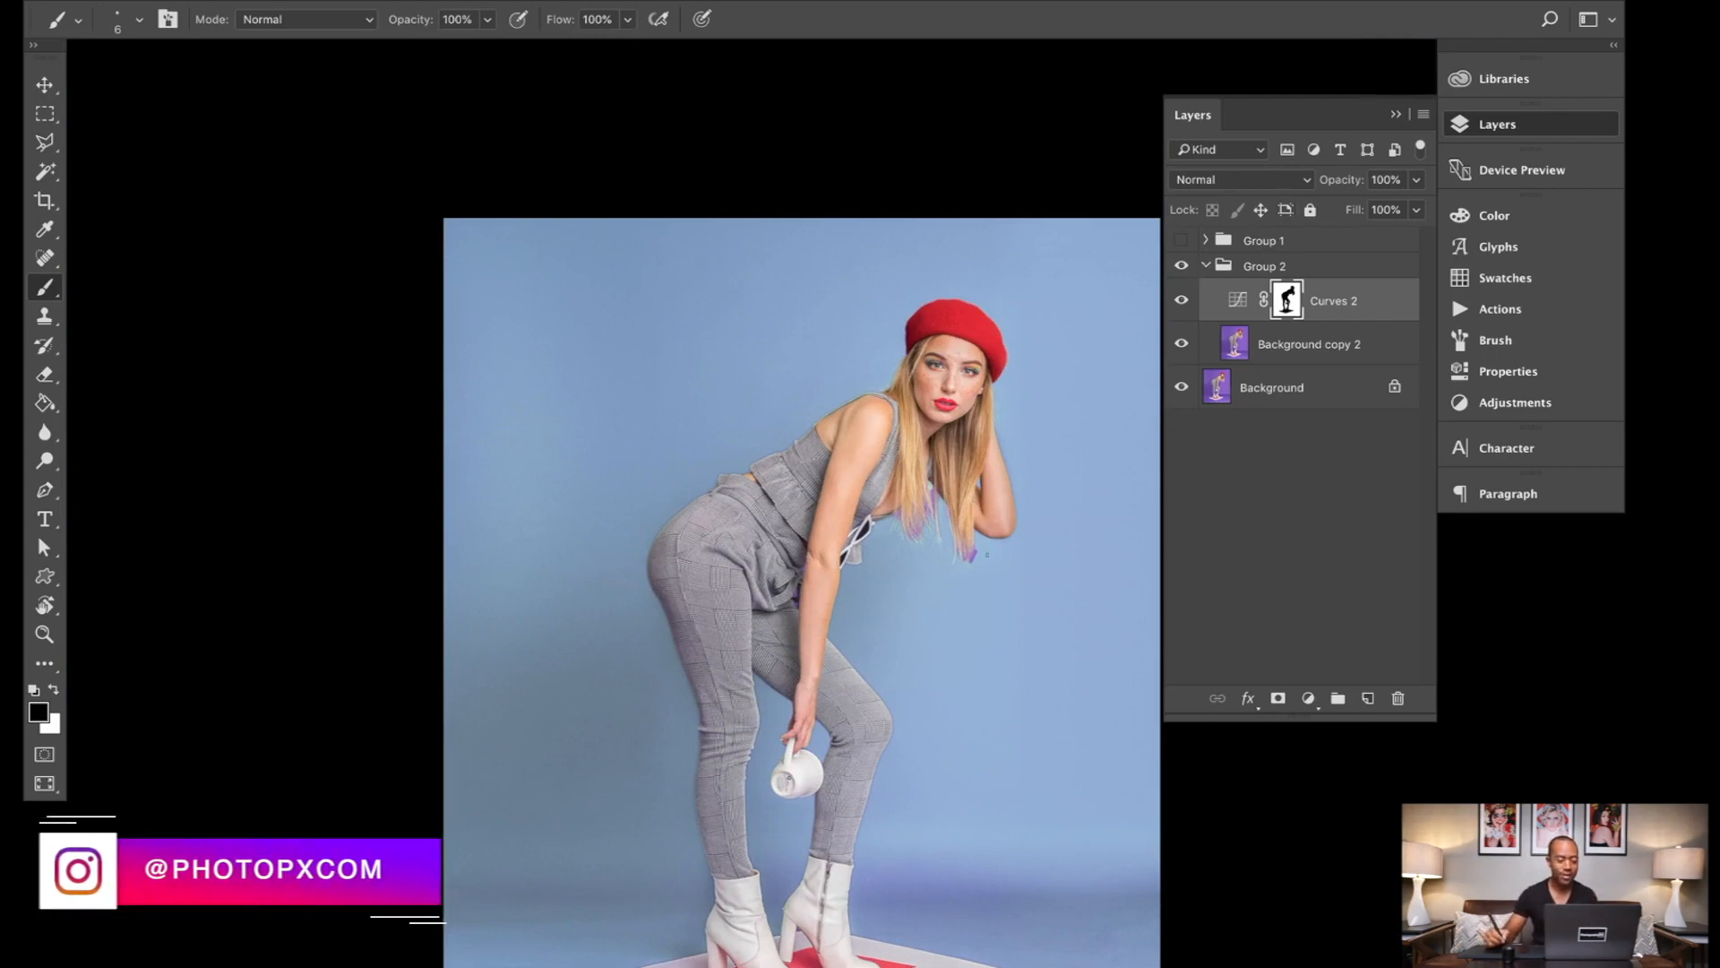
{"action": "mouse_move", "coordinate": [1010, 588]}
{"action": "left_mouse_down"}
{"action": "mouse_move", "coordinate": [964, 468]}
{"action": "mouse_move", "coordinate": [883, 412]}
{"action": "left_mouse_up"}
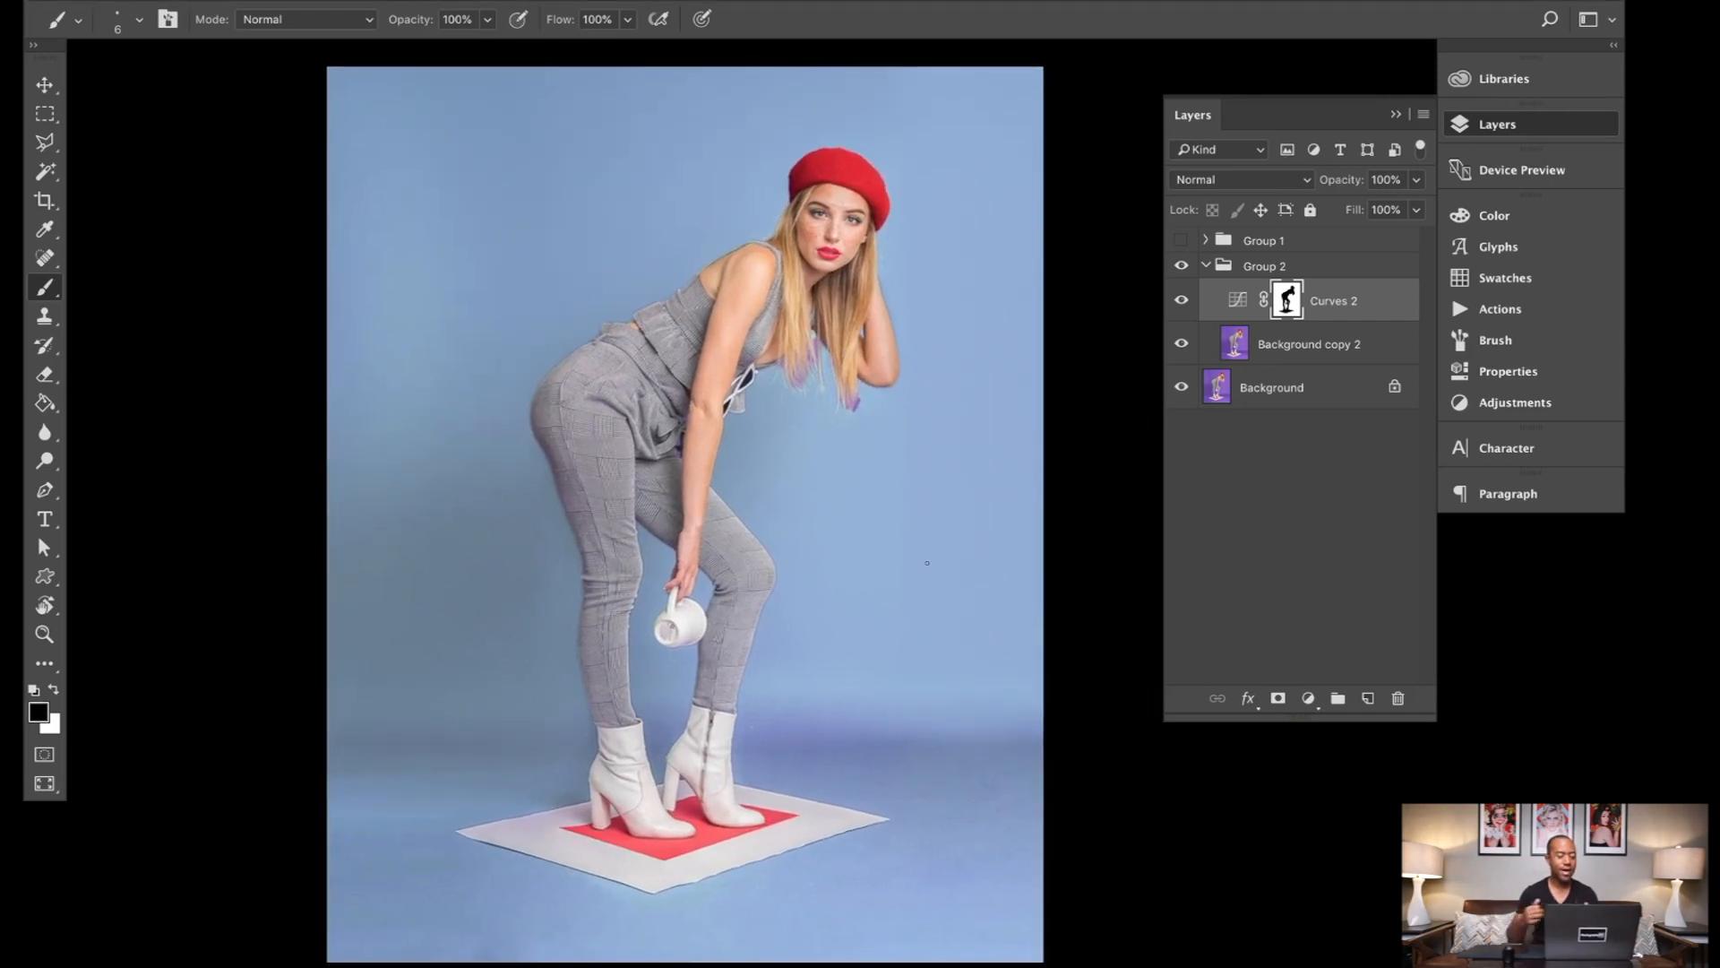